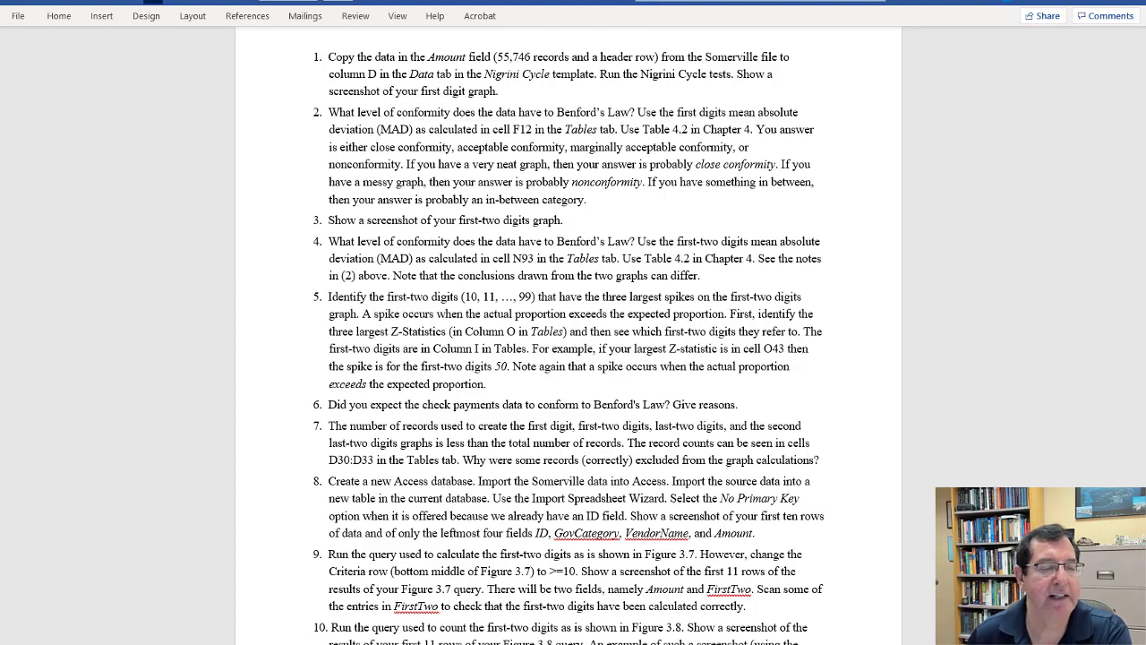
Step: Copy the Amount column from the 2_Somerville_2013-2016 workbook and paste it into column D of the NigriniCycle workbook's Data sheet
left_click(290, 609)
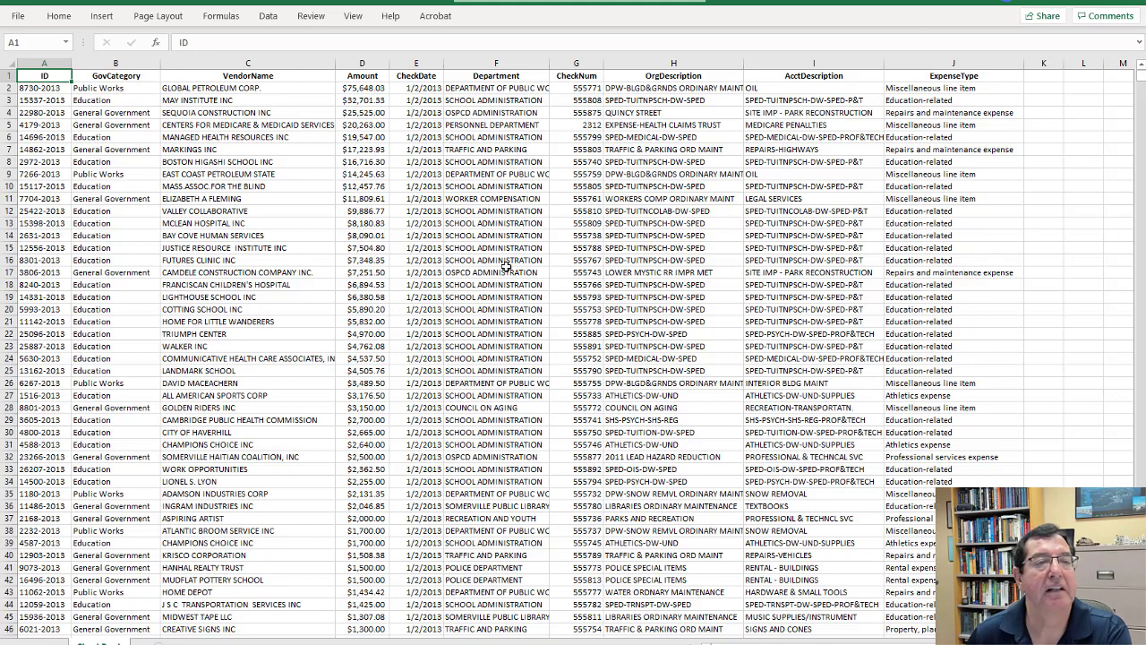
left_click(361, 64)
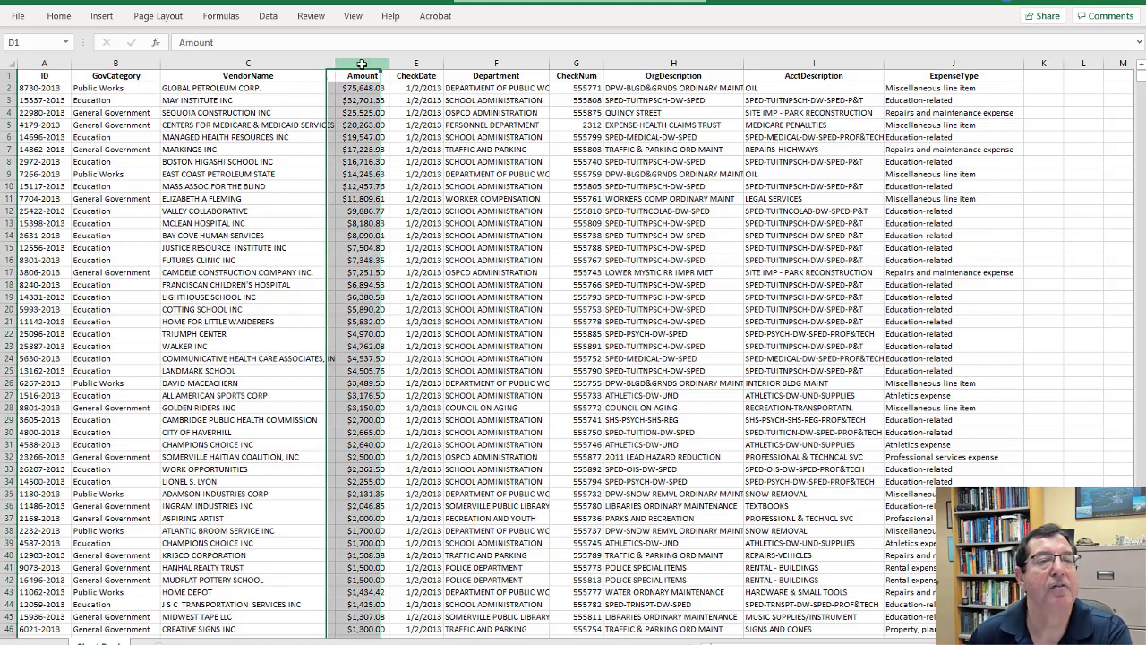
right_click(362, 62)
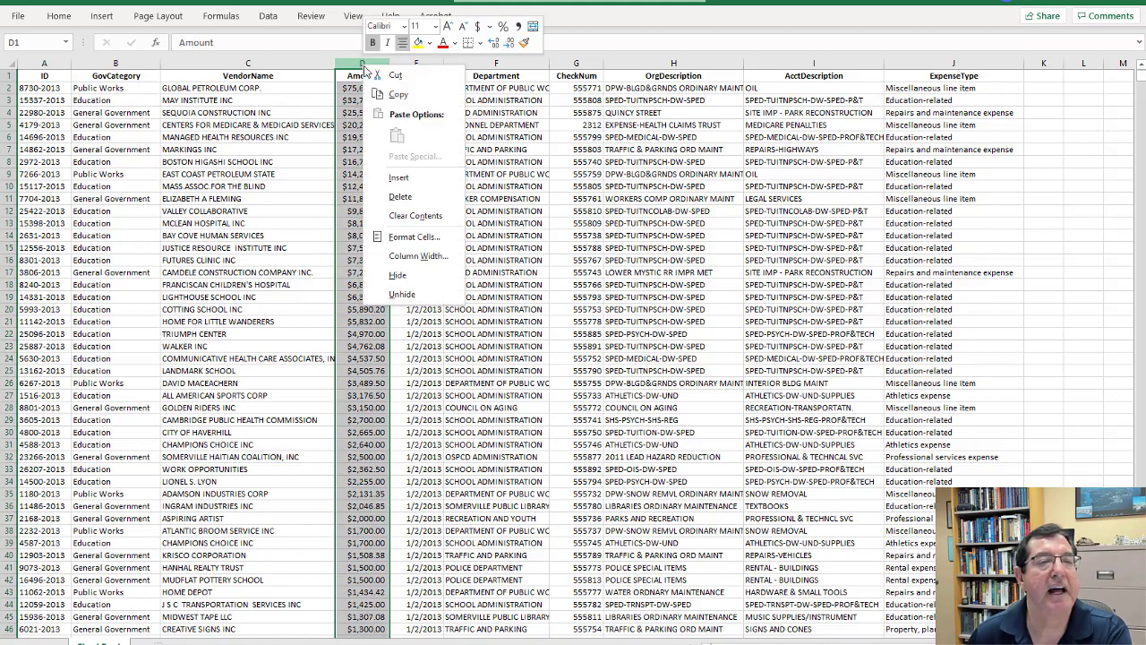
left_click(402, 94)
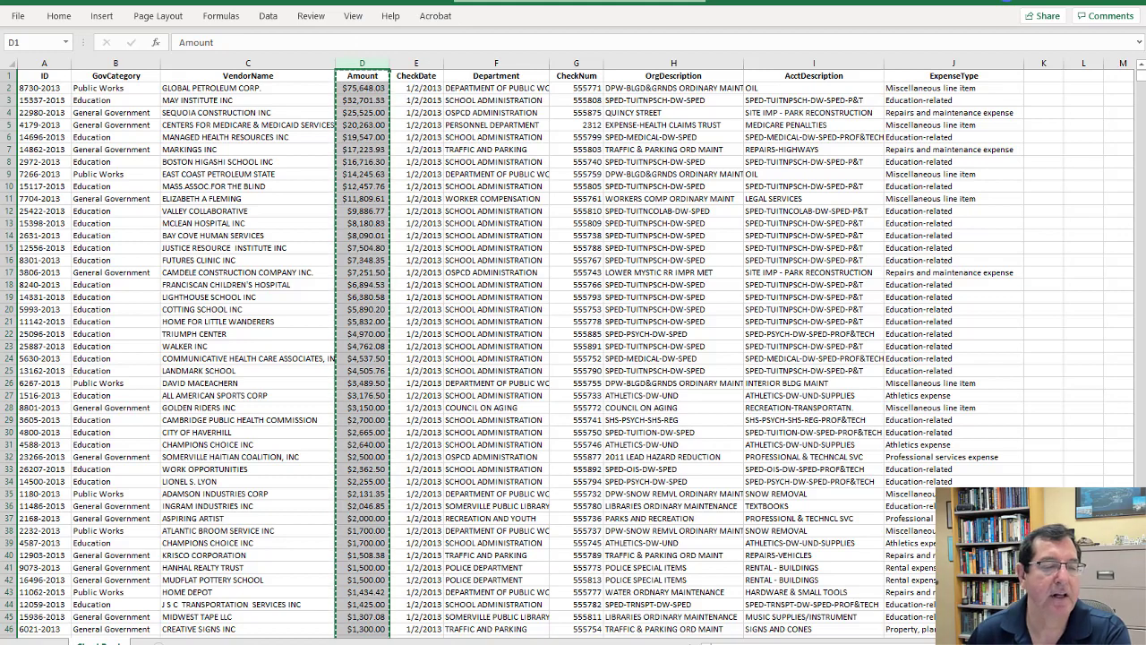
left_click(188, 637)
left_click(188, 638)
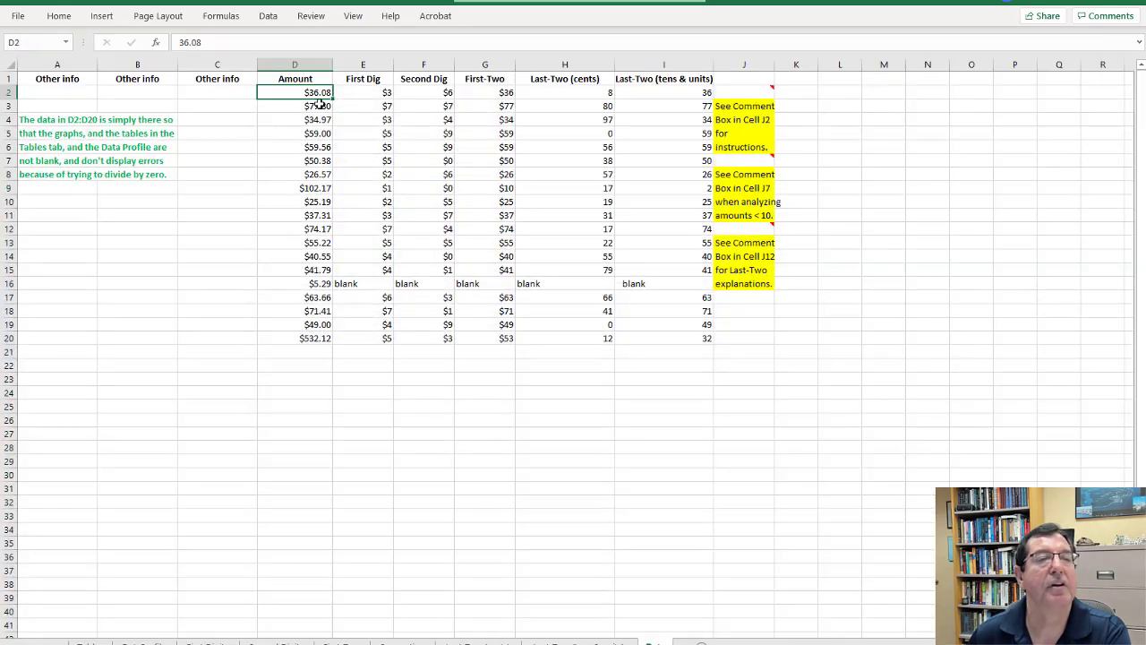
left_click(295, 64)
right_click(295, 65)
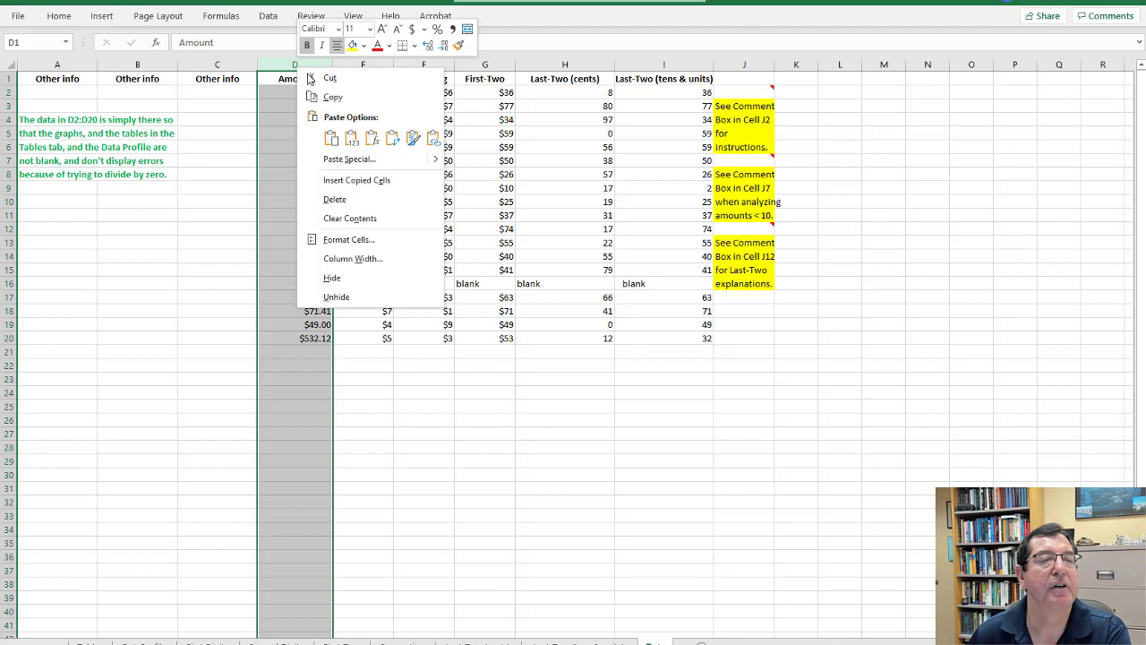
left_click(333, 136)
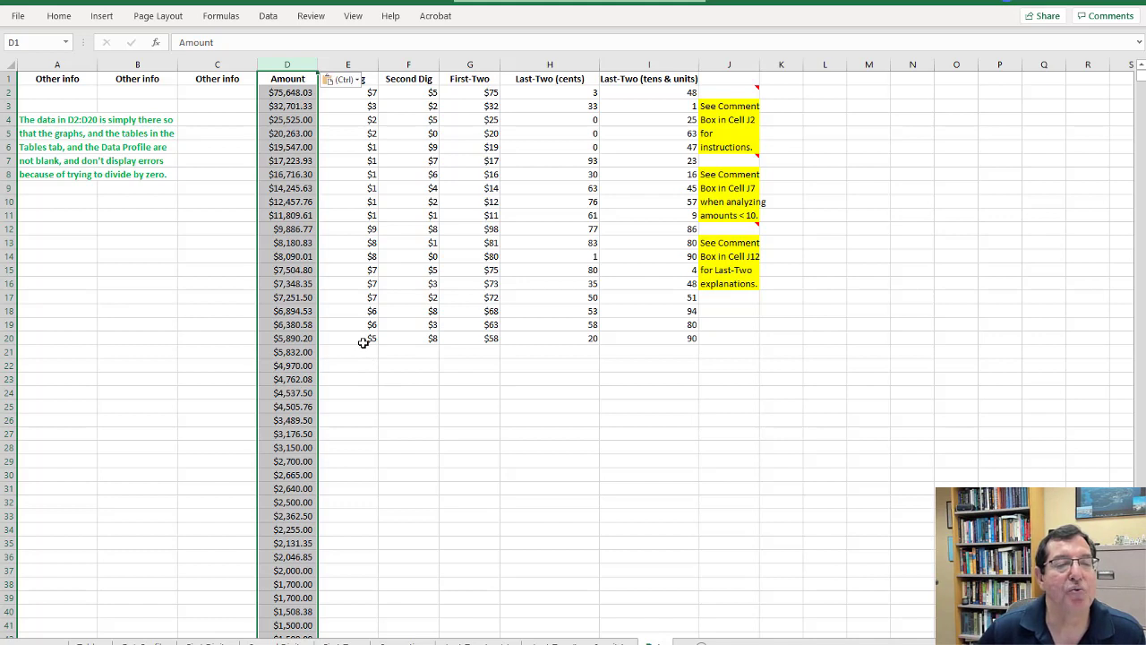
Step: Fill the digit formulas in E20:I20 down to the last record and check the formula results in the final row
left_click_drag(364, 342, 666, 341)
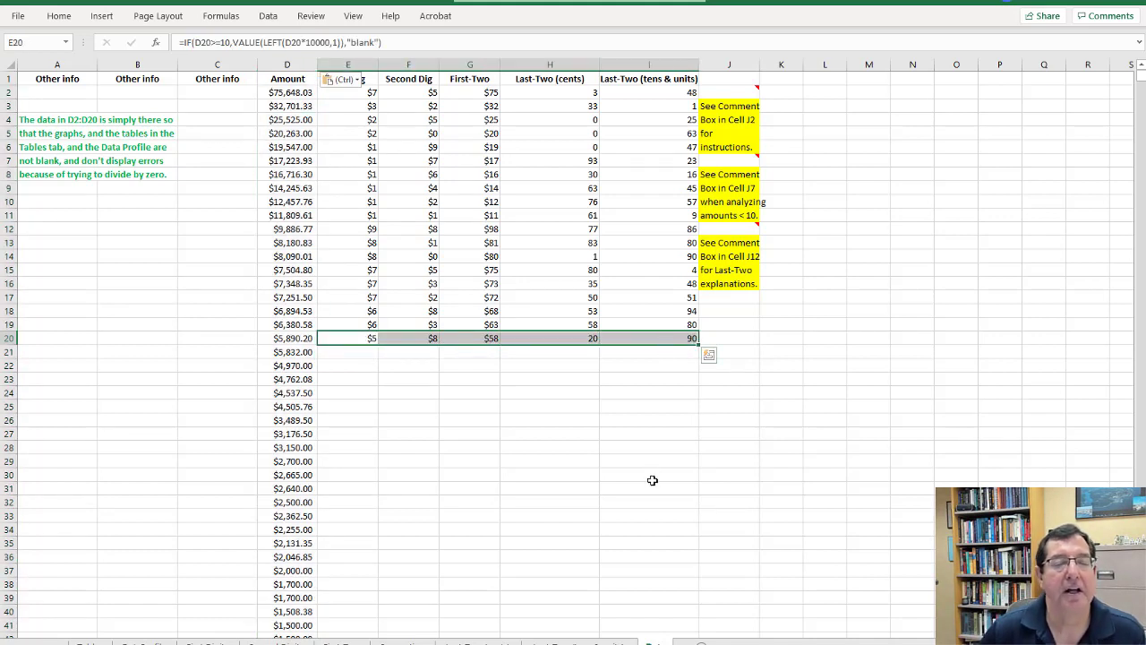
double_click(697, 345)
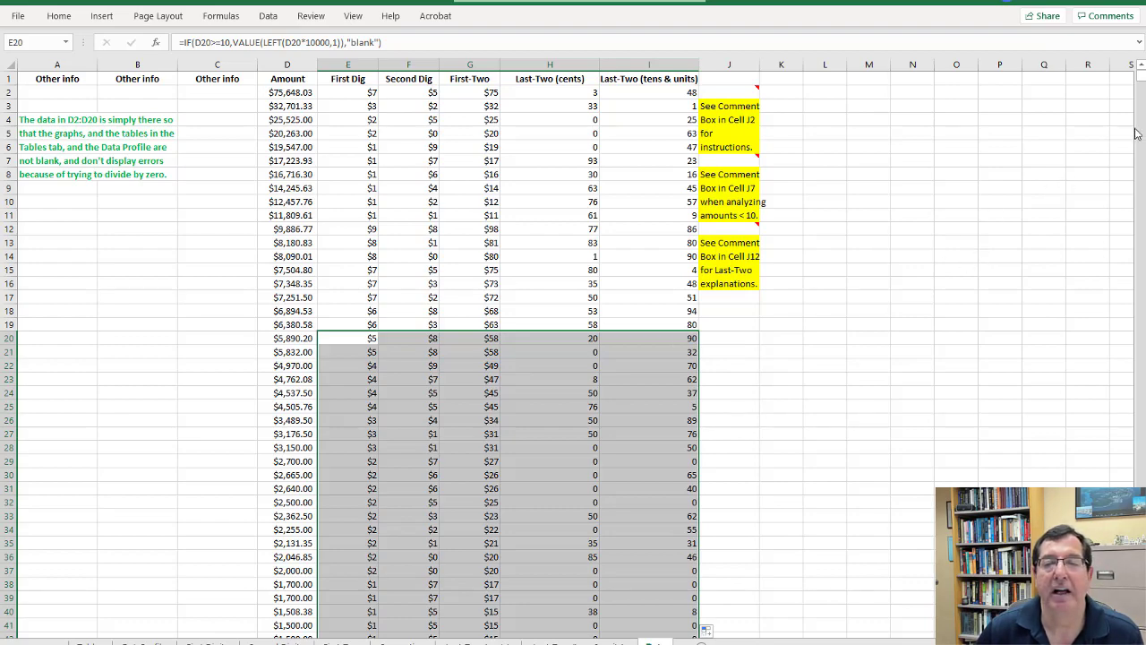
left_click_drag(1142, 77, 1141, 85)
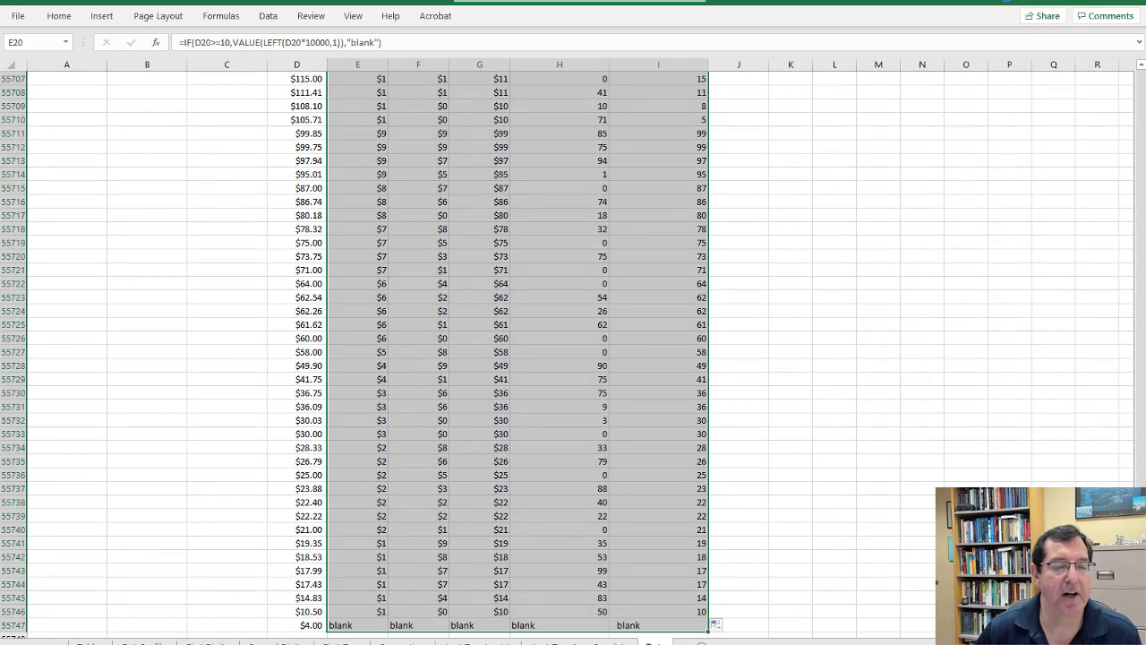
left_click(308, 624)
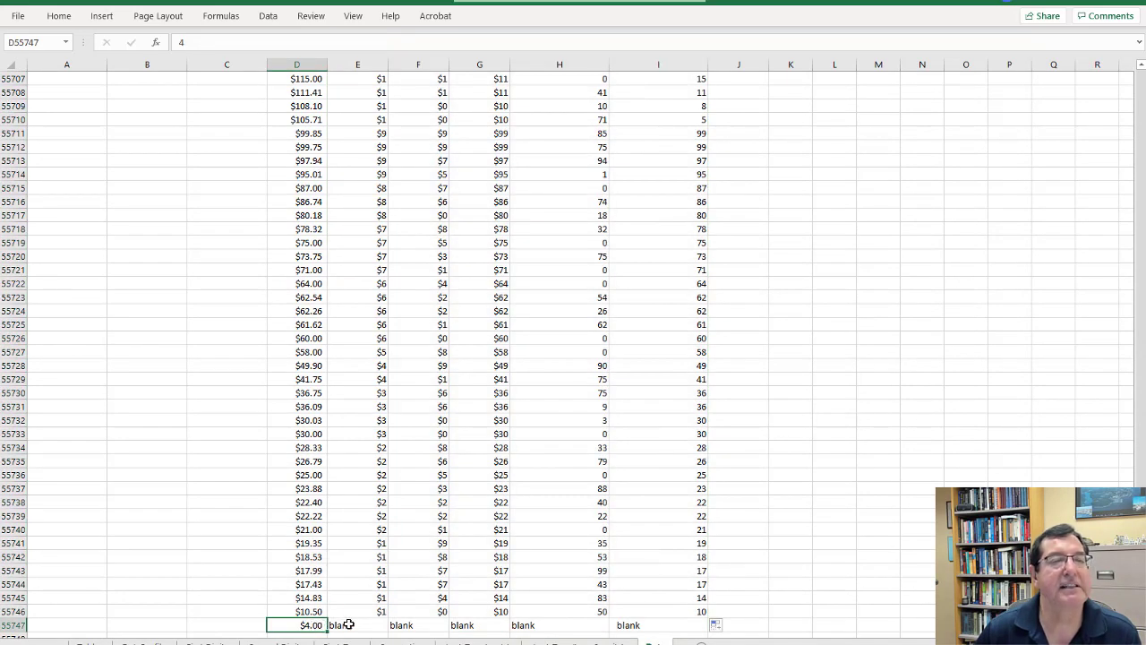
left_click(348, 623)
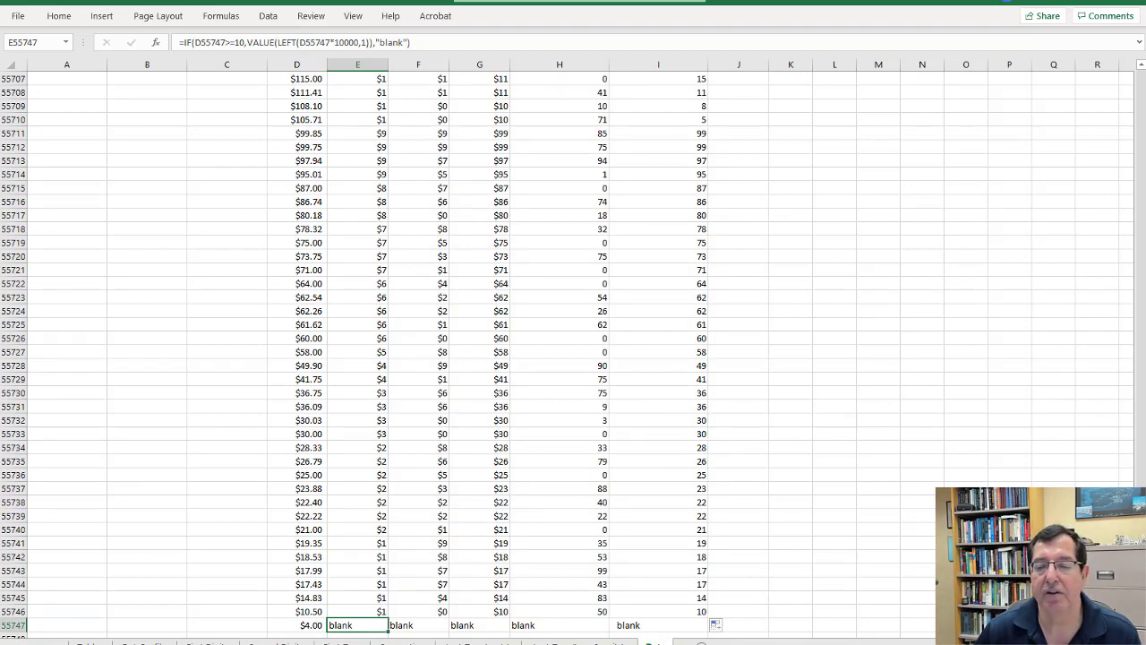
left_click_drag(1141, 609, 986, 157)
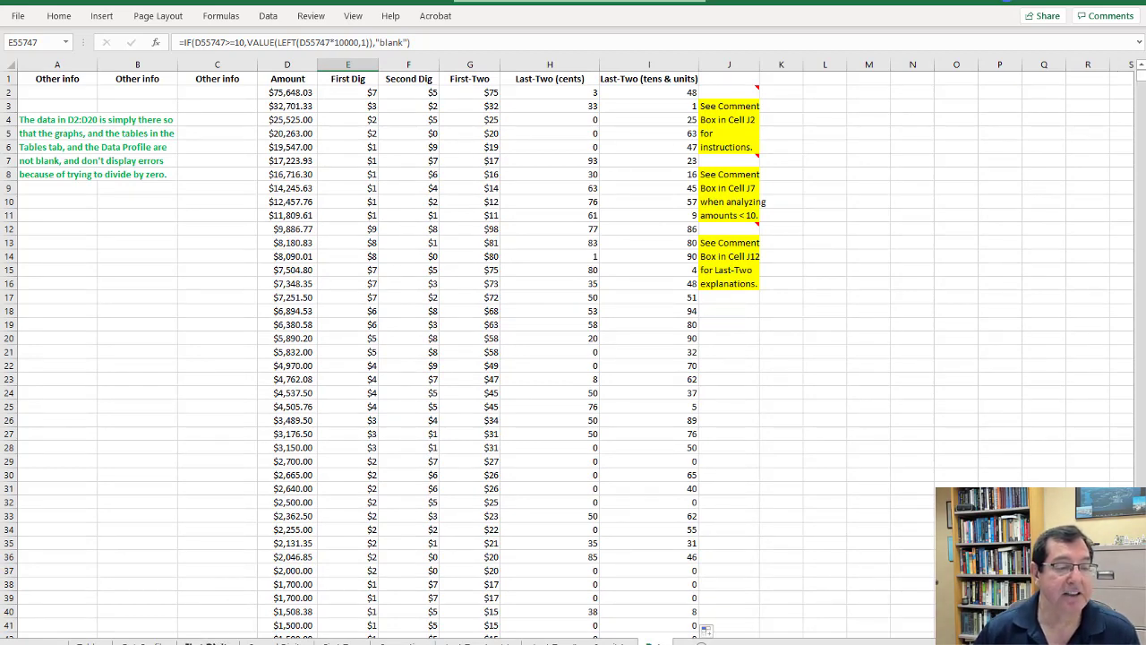
Step: Display the First Digits graph without any selection and return to the assignment questions in Word
left_click(652, 641)
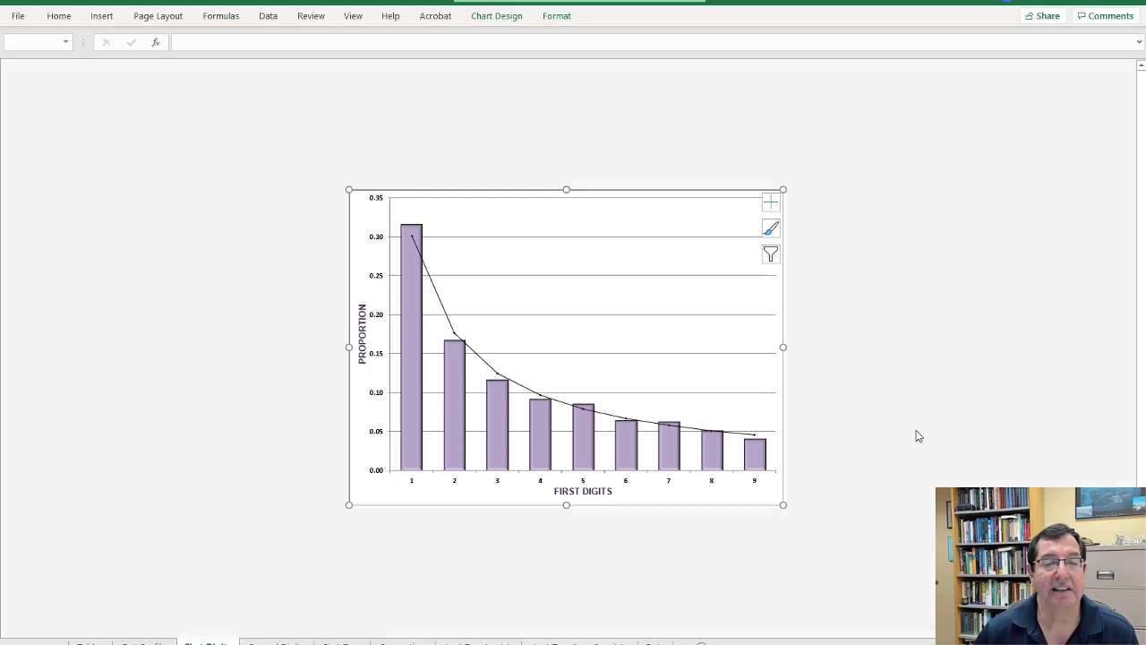
left_click(931, 426)
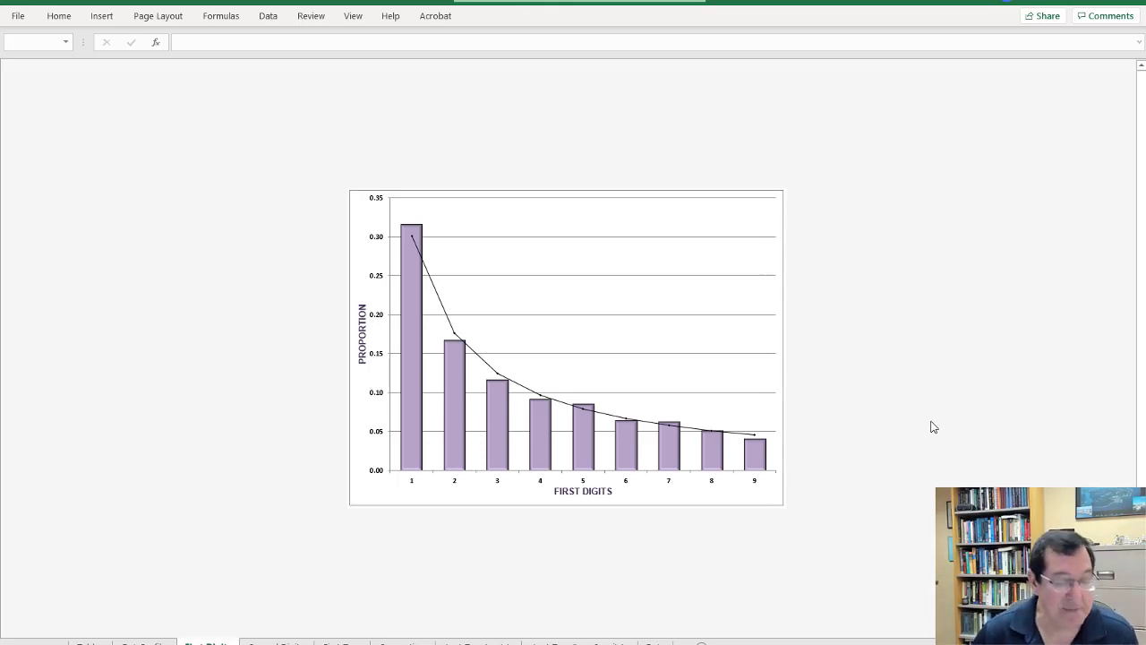
key("alt+Tab")
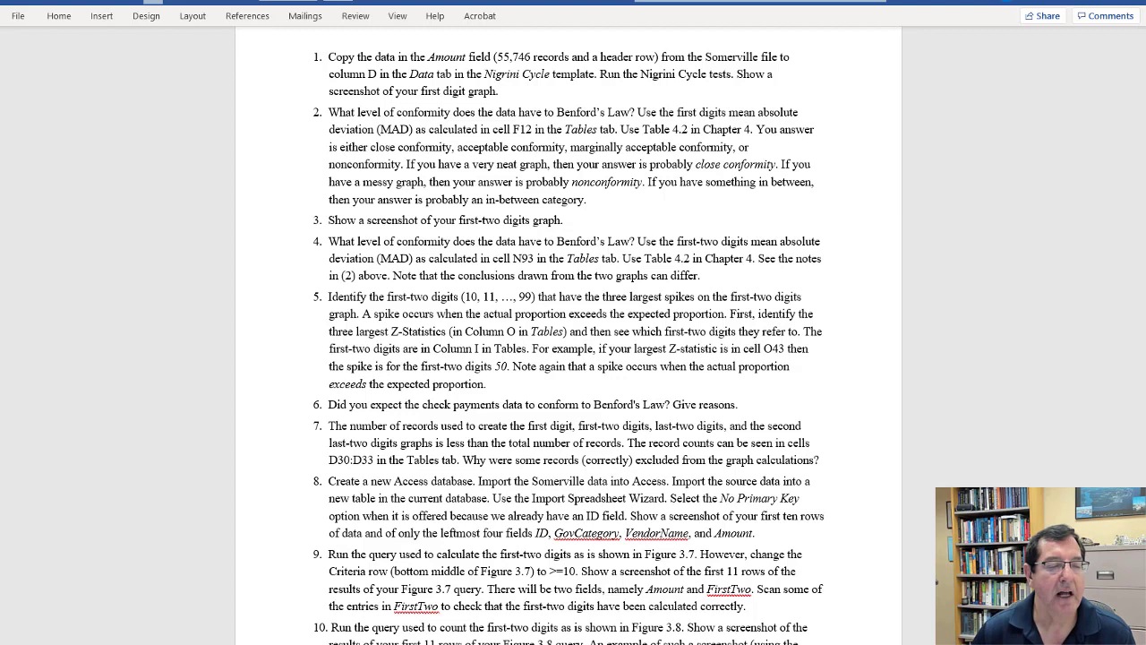
Step: Compare the first digits MAD in cell F12 of NigriniCycle's Tables sheet with the First Digits ranges of Table 4.2 in the Acrobat PDF
mouse_move(215, 644)
left_click(143, 604)
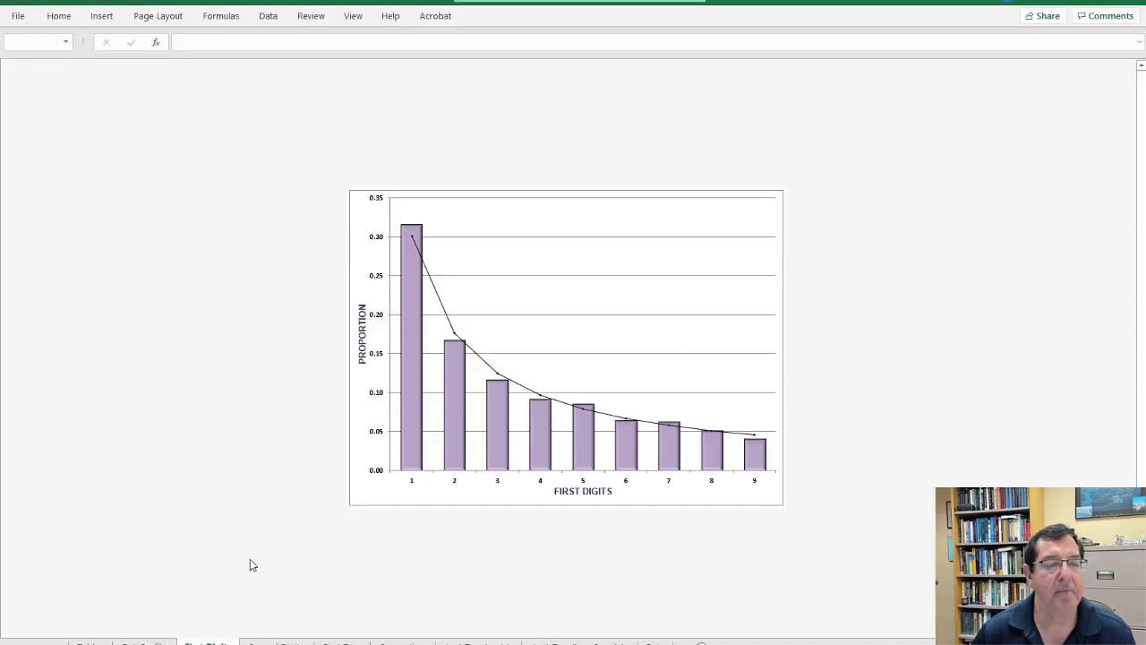
left_click(87, 641)
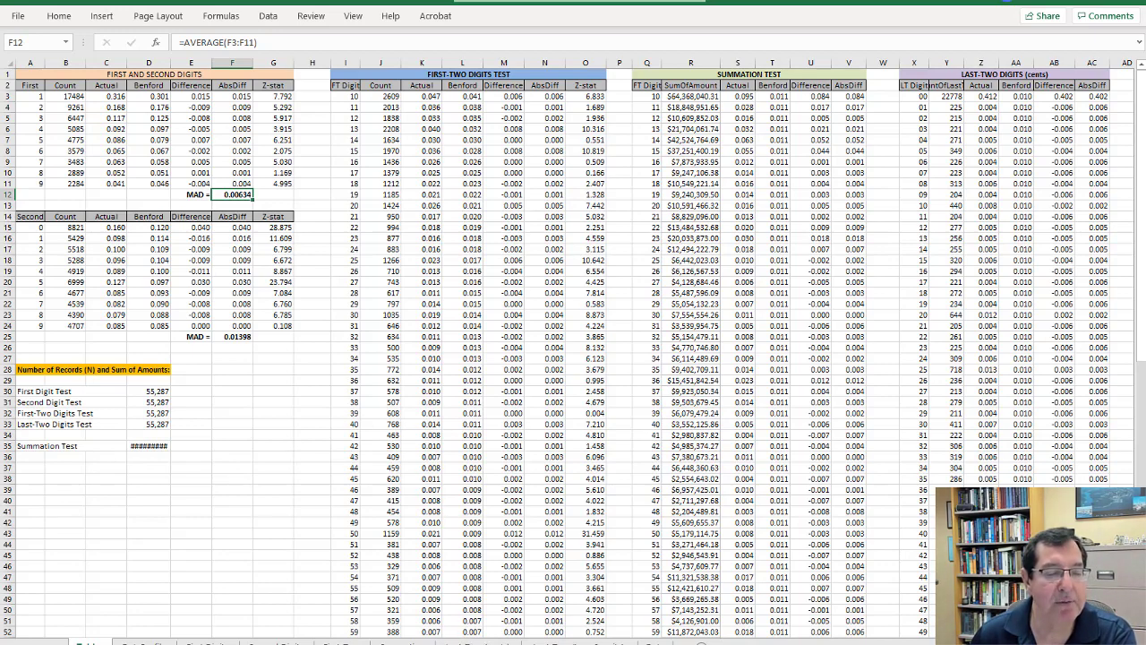
key("alt+Tab")
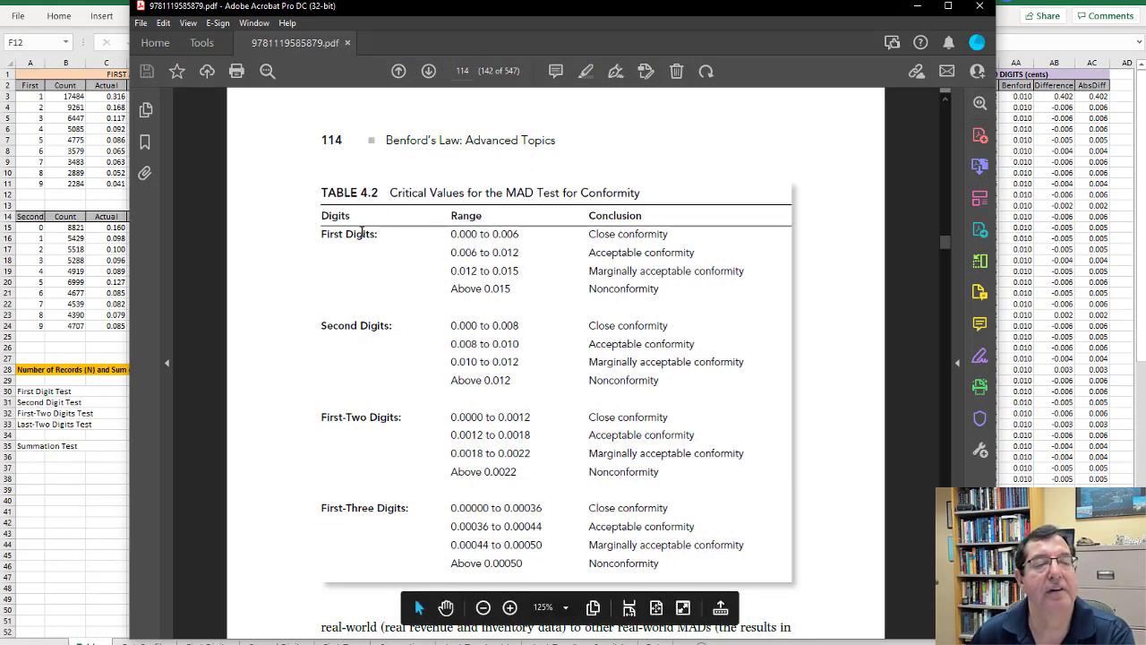
left_click_drag(322, 235, 381, 233)
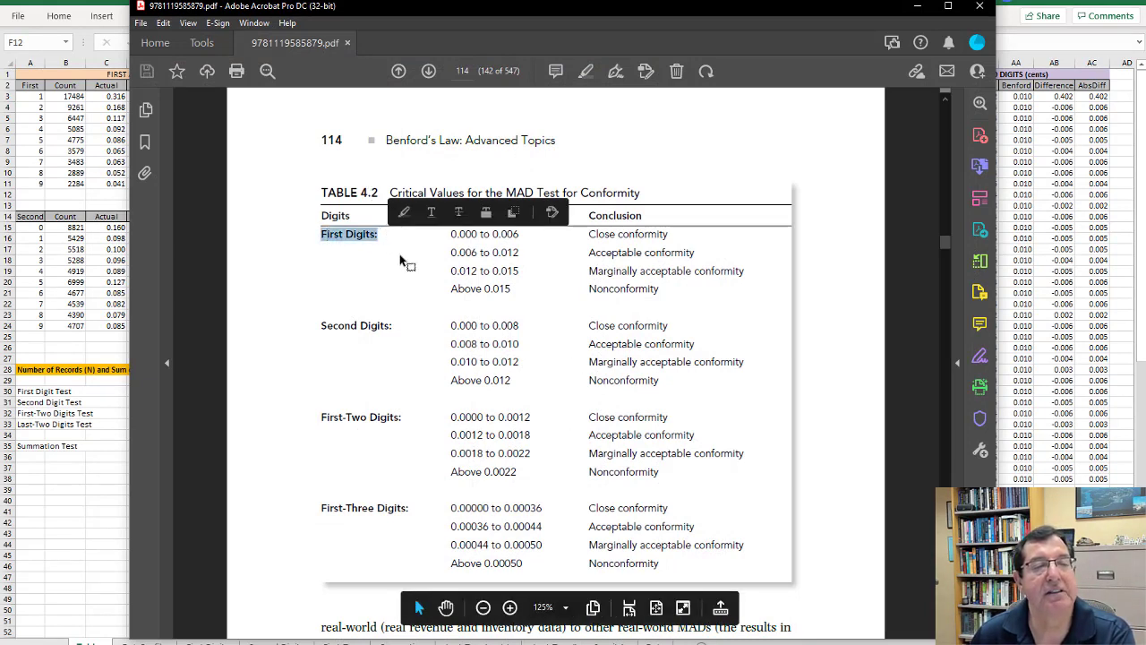
left_click_drag(609, 16, 791, 66)
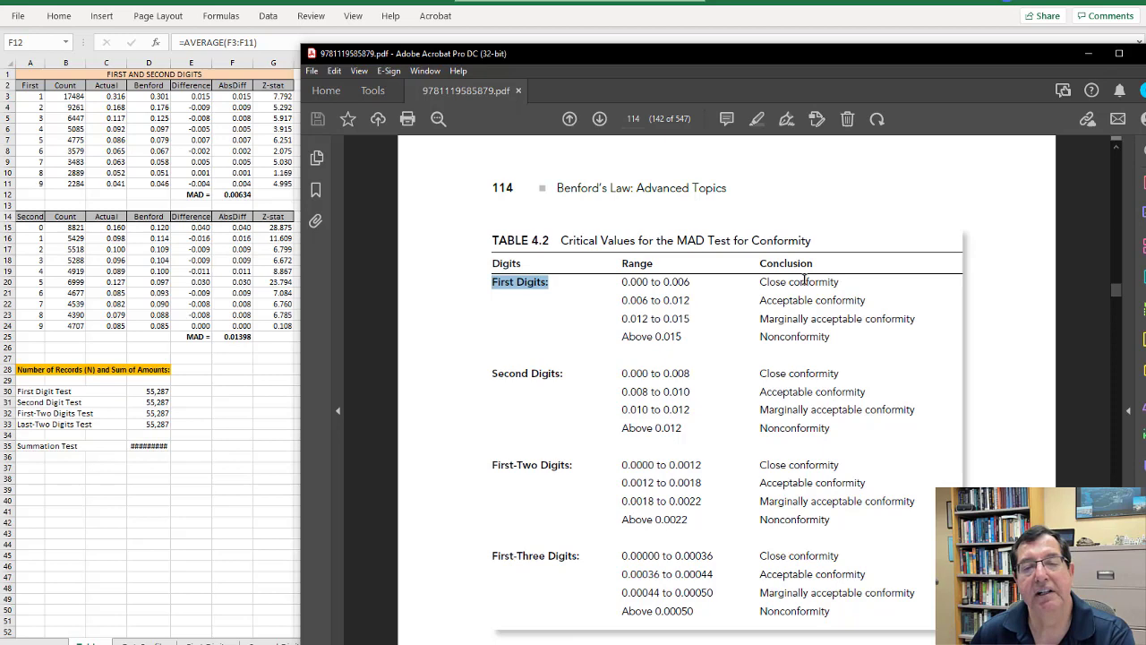
left_click(1087, 52)
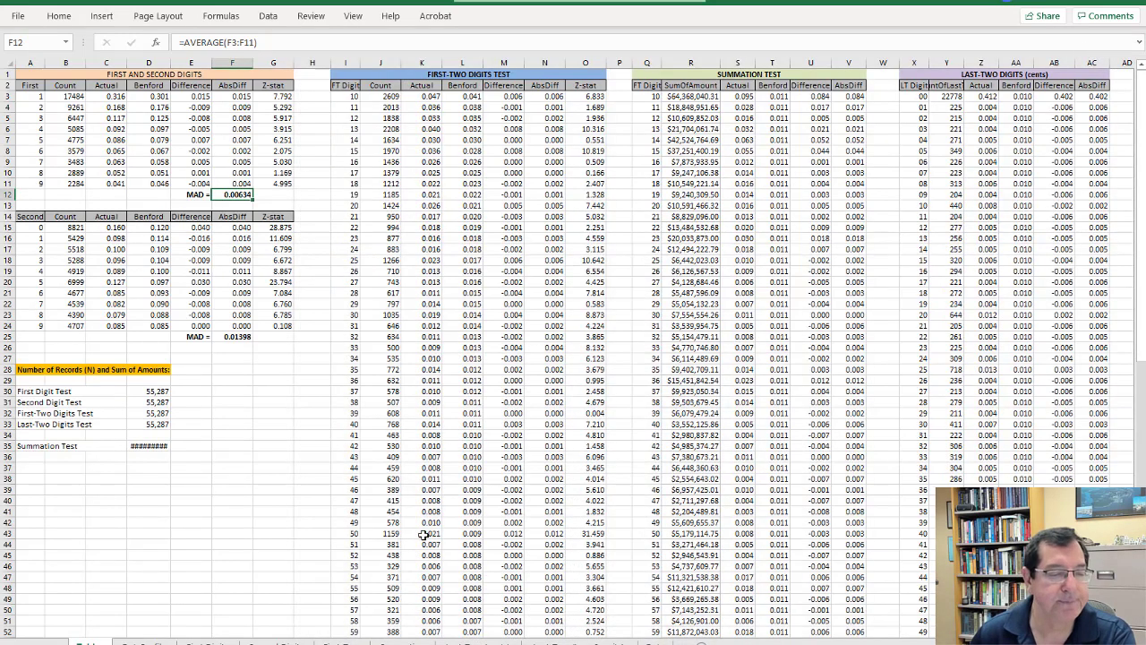
Step: Read the next assignment question in Word and display the first-two digits graph in the NigriniCycle workbook
key("alt+Tab")
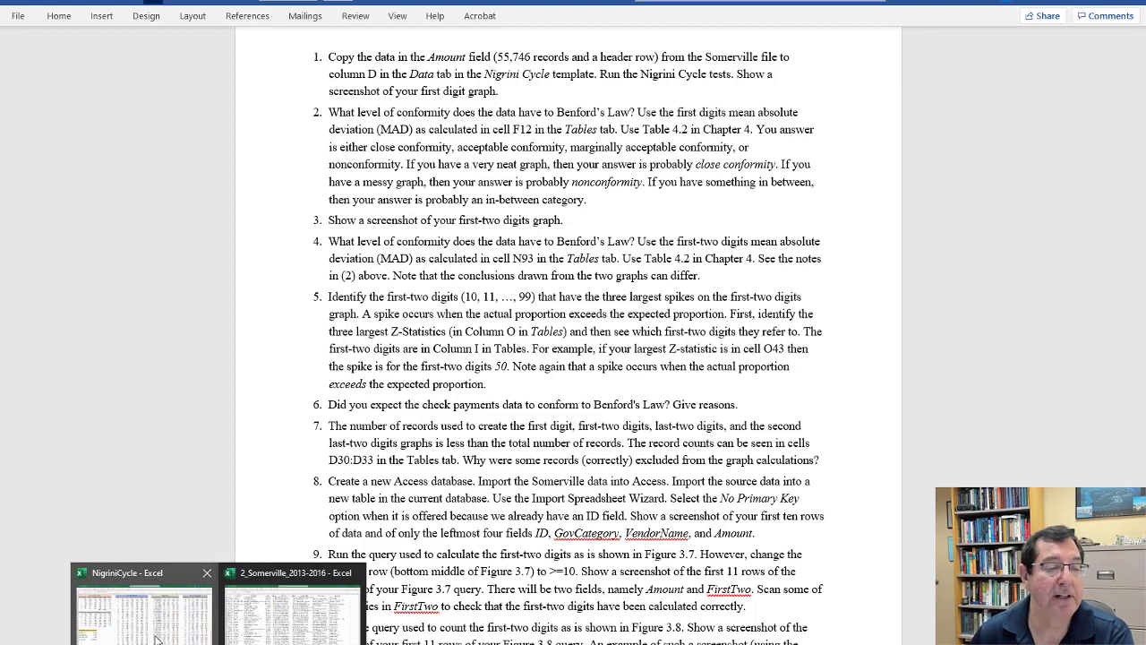
left_click(208, 585)
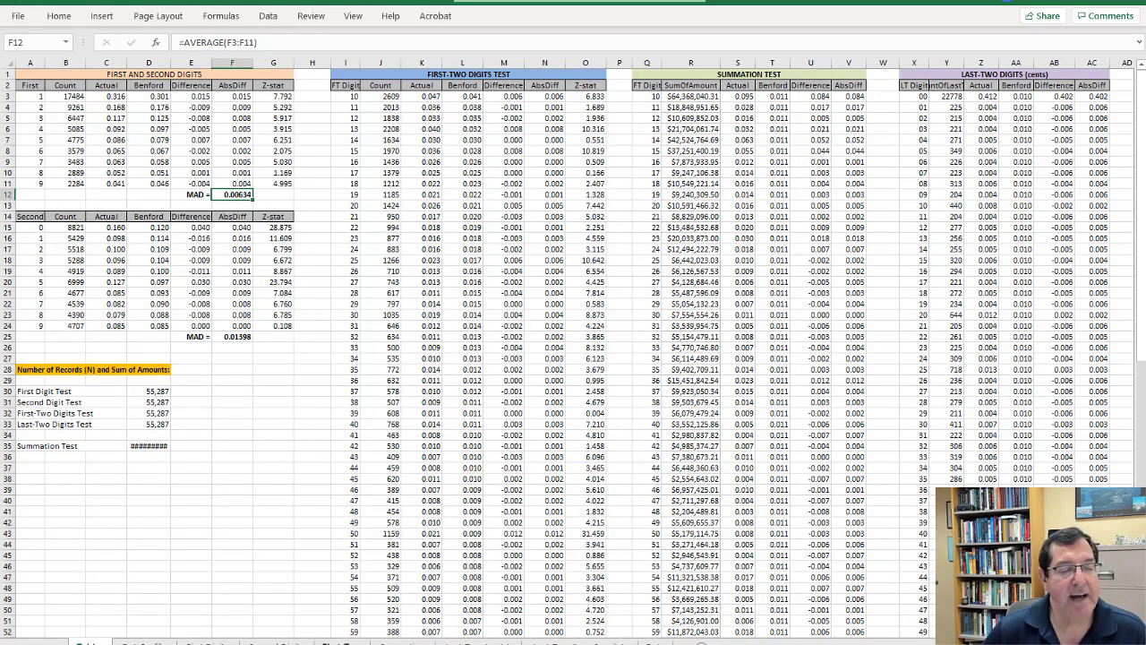
left_click(338, 643)
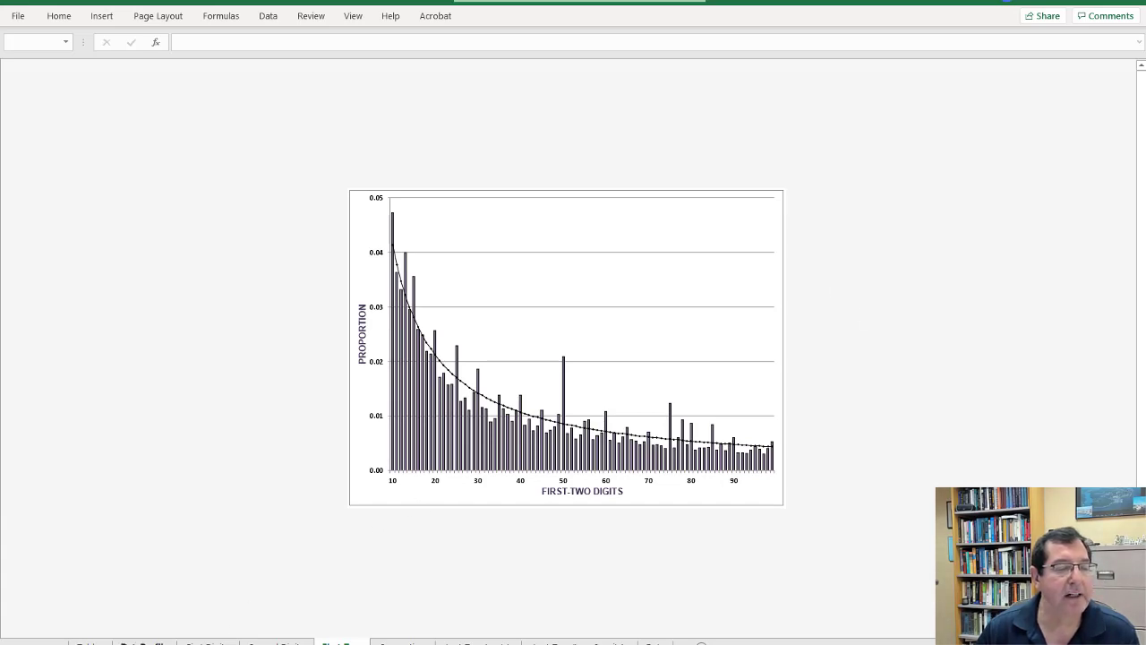
Step: Compare the first-two digits MAD in cell N93 of the Tables sheet with the First-Two Digits ranges of Table 4.2 in the Acrobat PDF
left_click(89, 642)
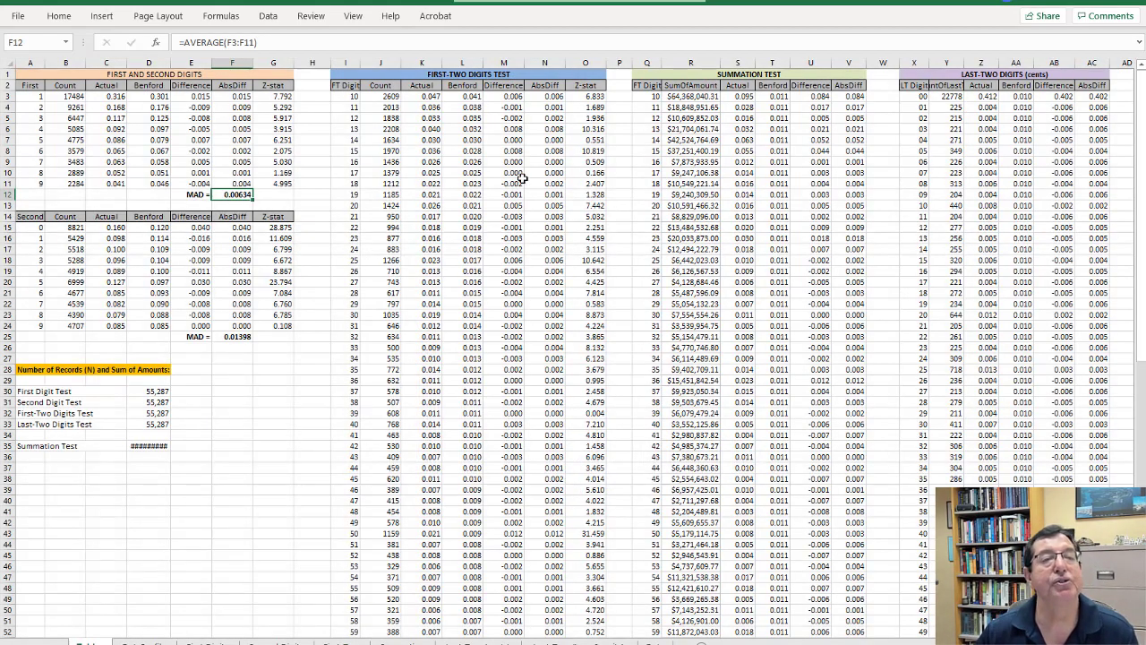
scroll(545, 240, "down", 20)
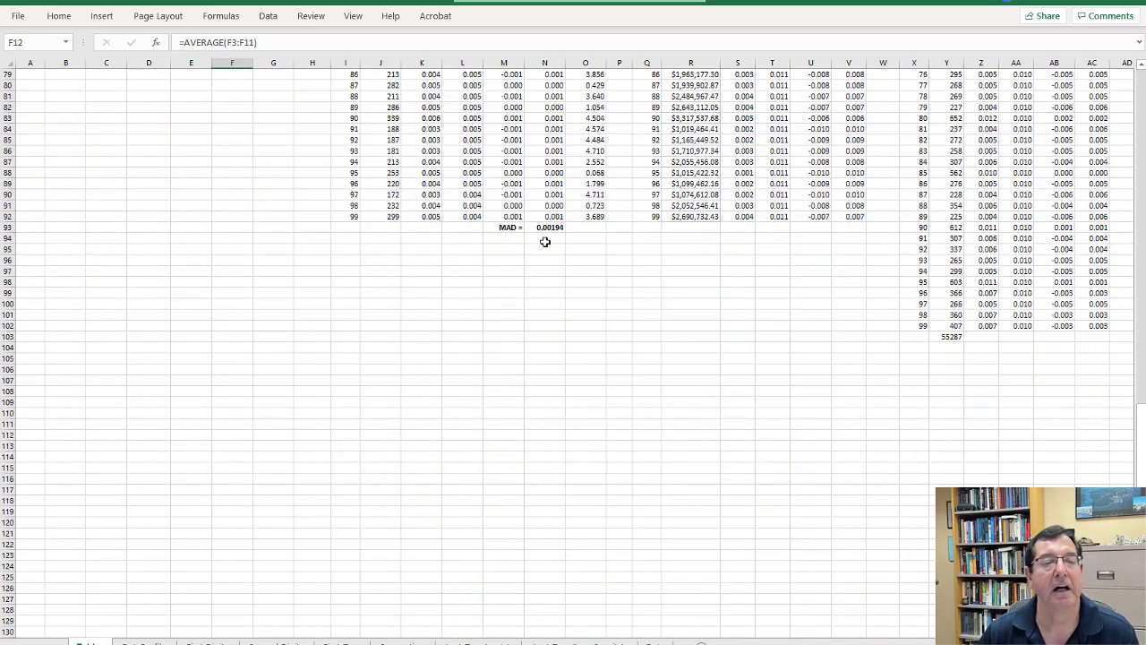
left_click(544, 230)
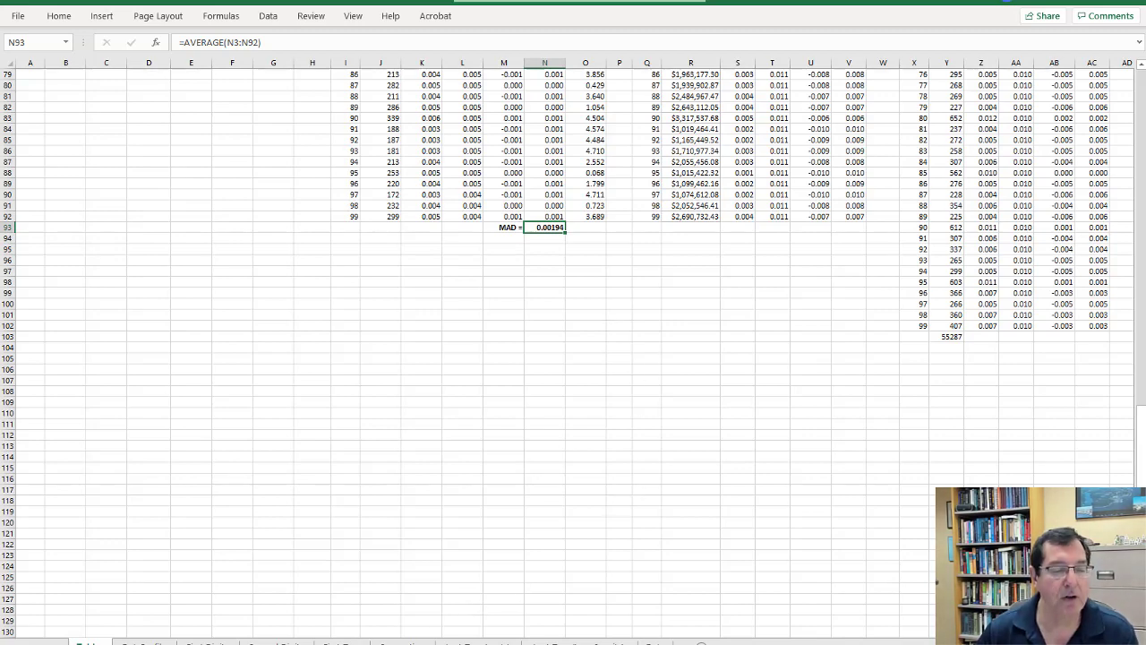
key("alt+Tab")
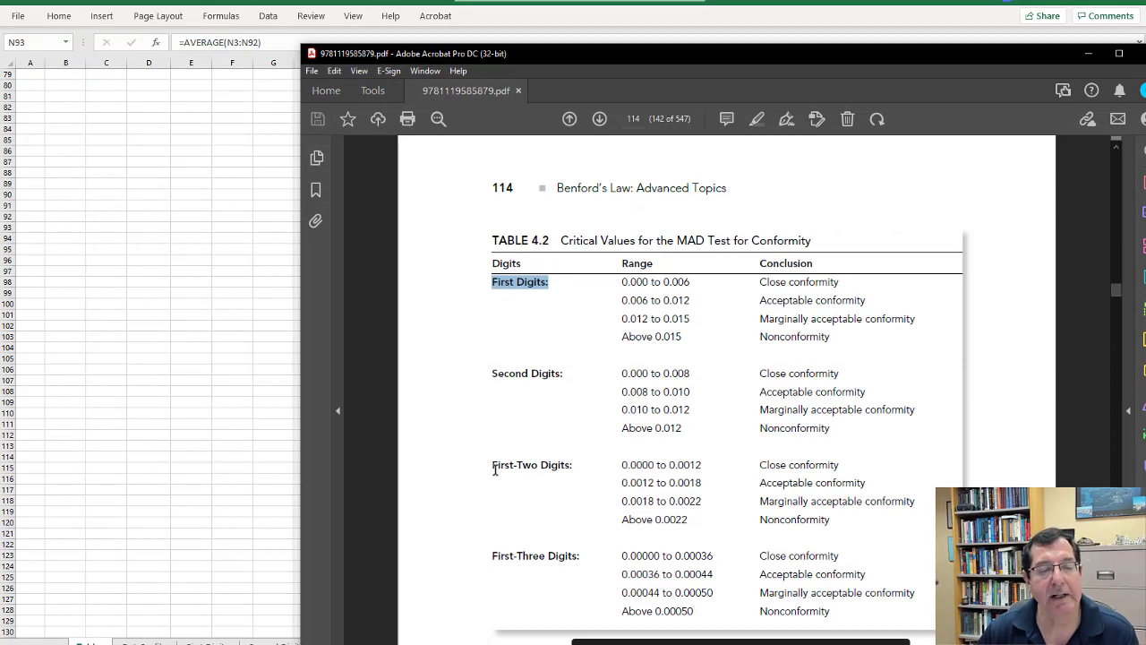
left_click_drag(493, 469, 572, 465)
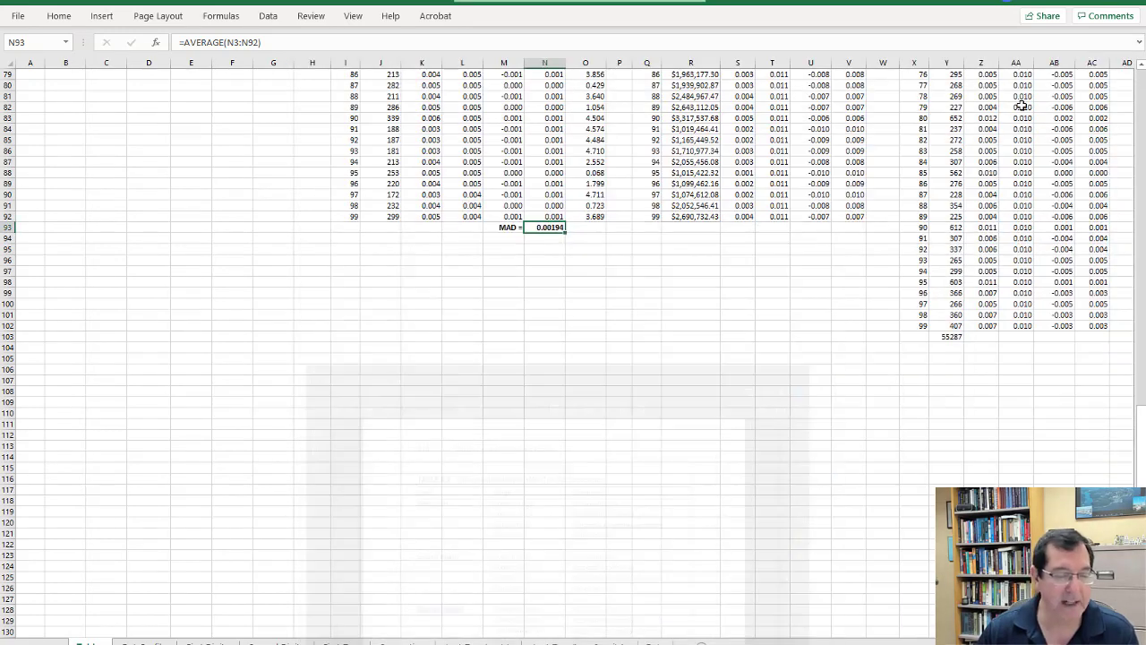
left_click(1087, 54)
Step: Read question 5 on the three largest spikes in Word and examine the first-two digits graph in the NigriniCycle workbook
key("alt+Tab")
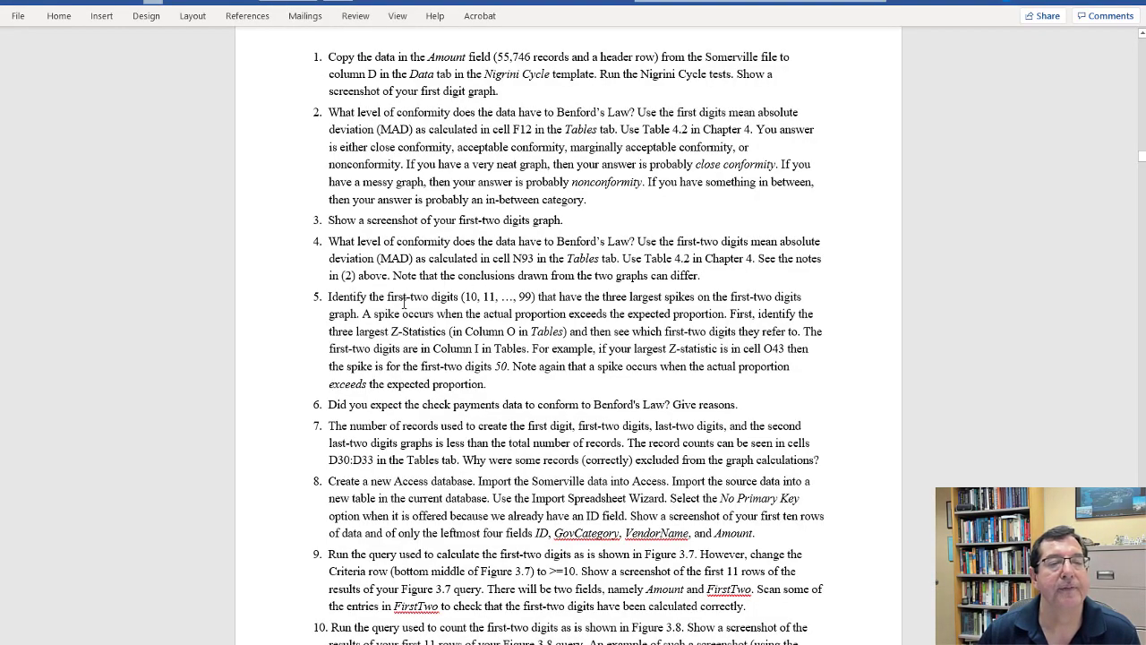
left_click_drag(329, 297, 696, 296)
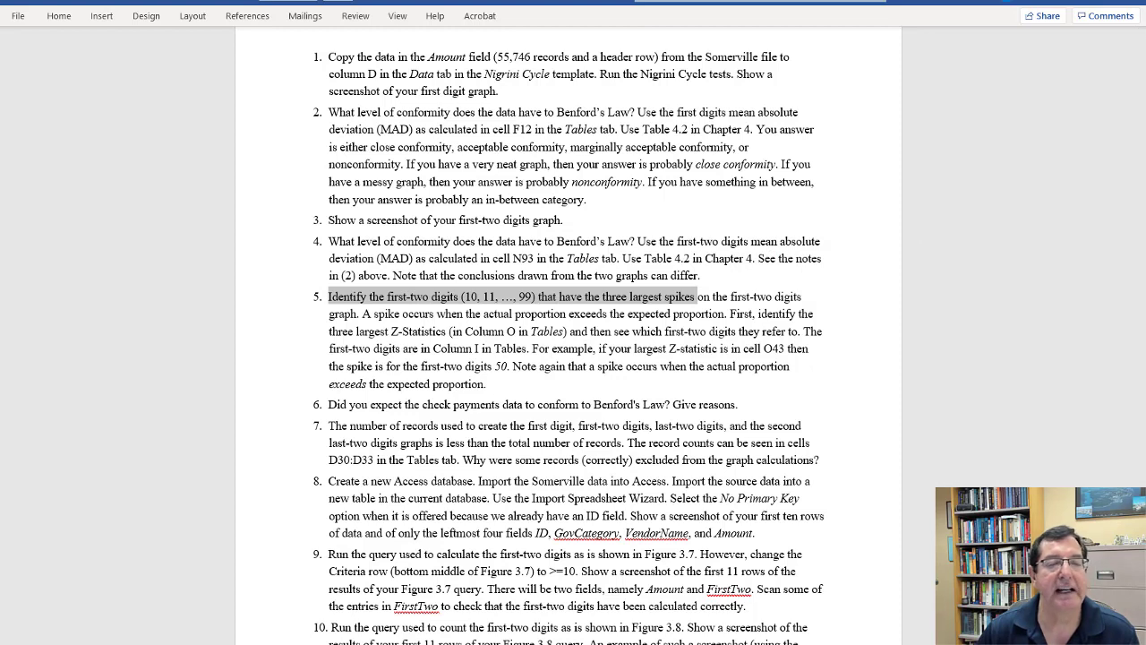
left_click(218, 643)
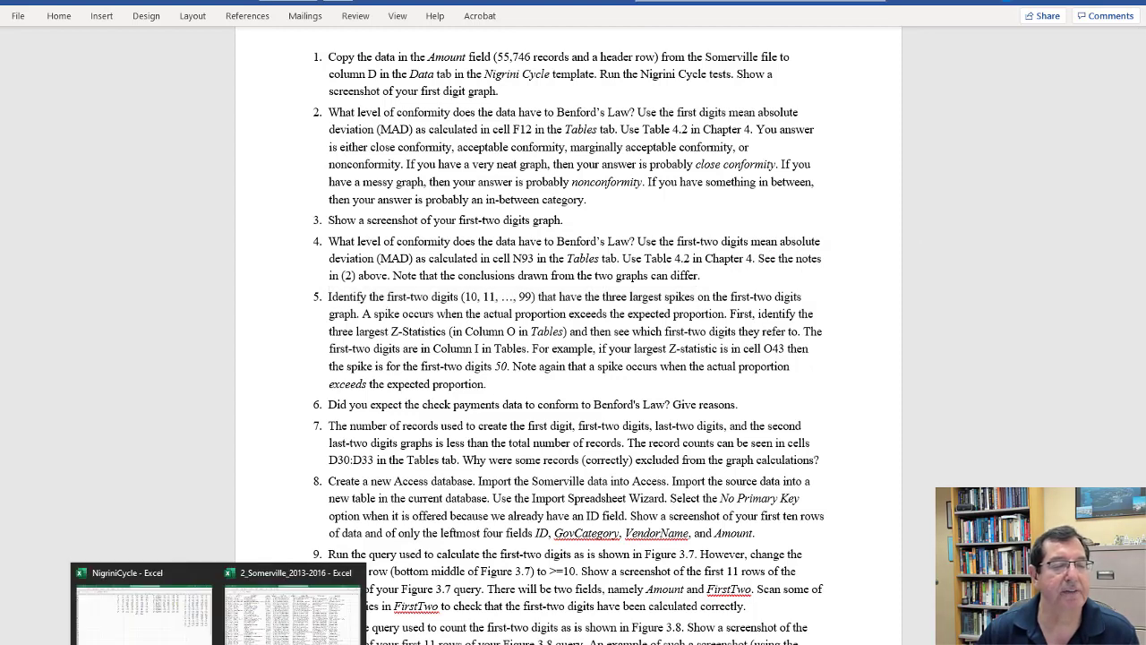
left_click(160, 625)
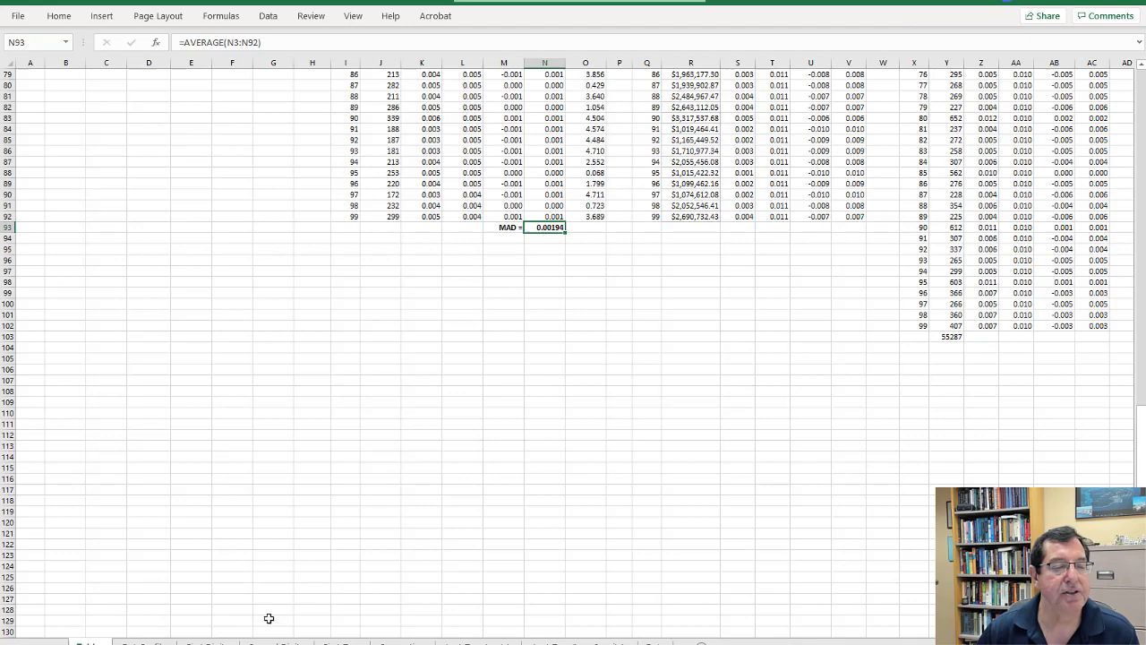
left_click(338, 643)
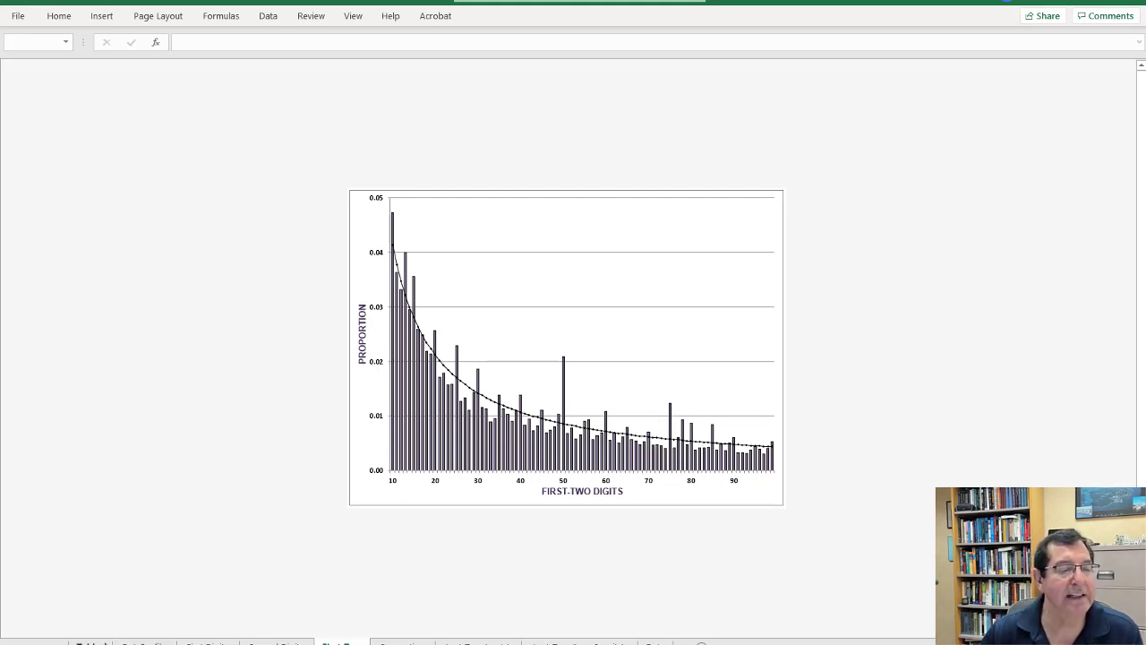
Step: Highlight the top 3 Z-statistics in O3:O92 of the Tables sheet with a light red fill and dark red text
left_click(90, 643)
scroll(553, 465, "up", 20)
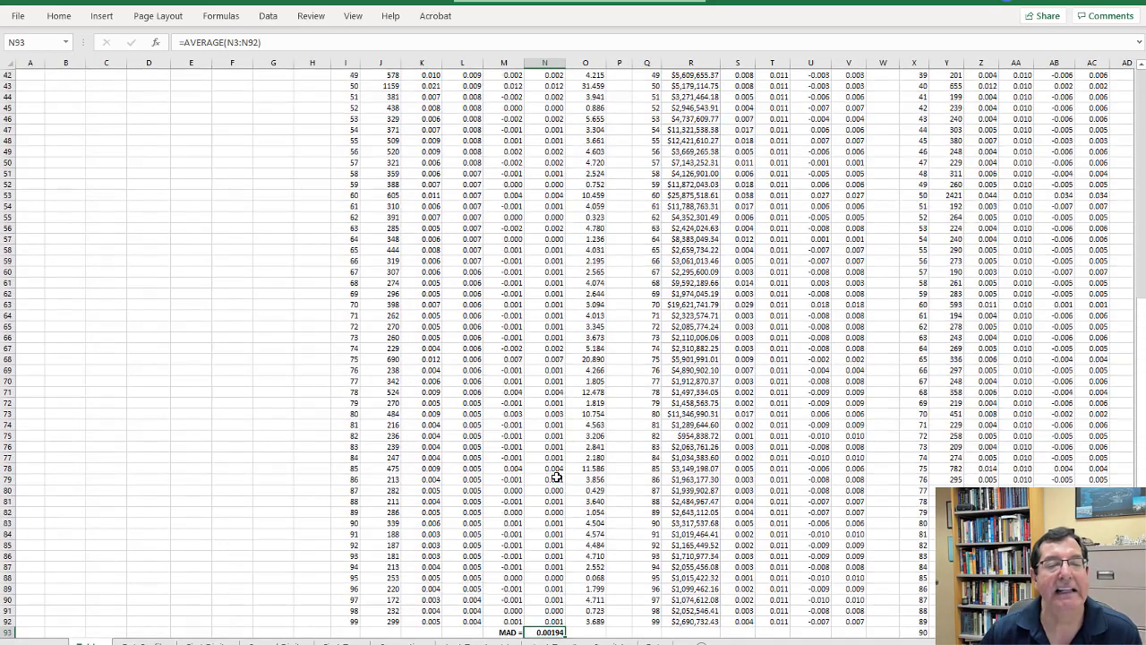
left_click_drag(584, 97, 591, 611)
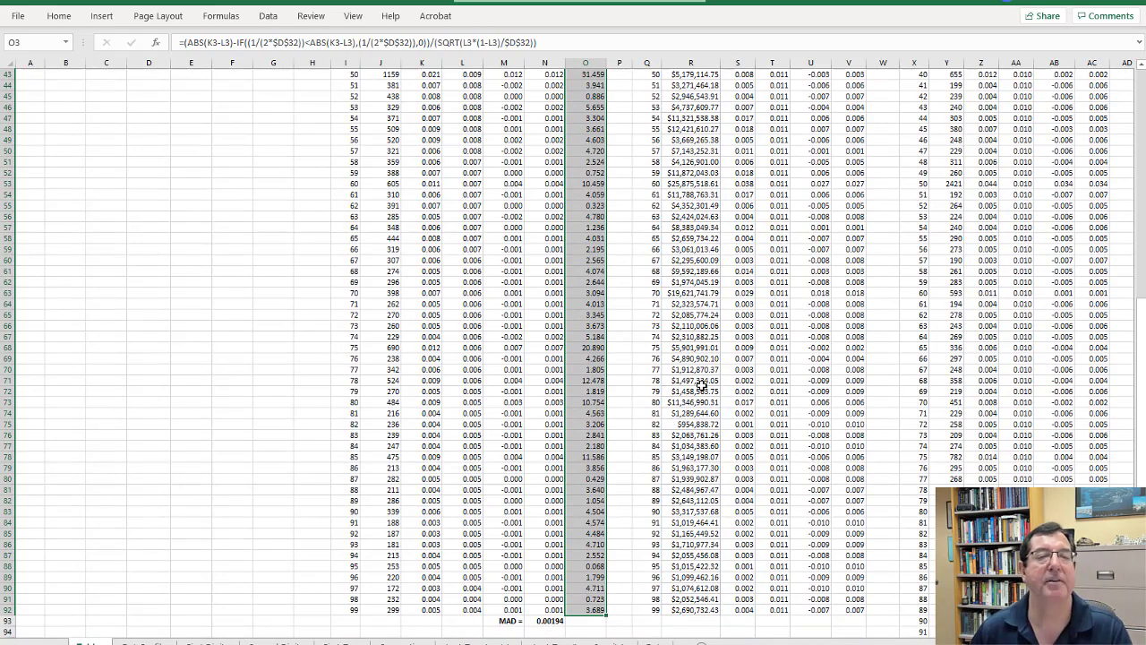
scroll(632, 320, "up", 12)
scroll(632, 320, "up", 2)
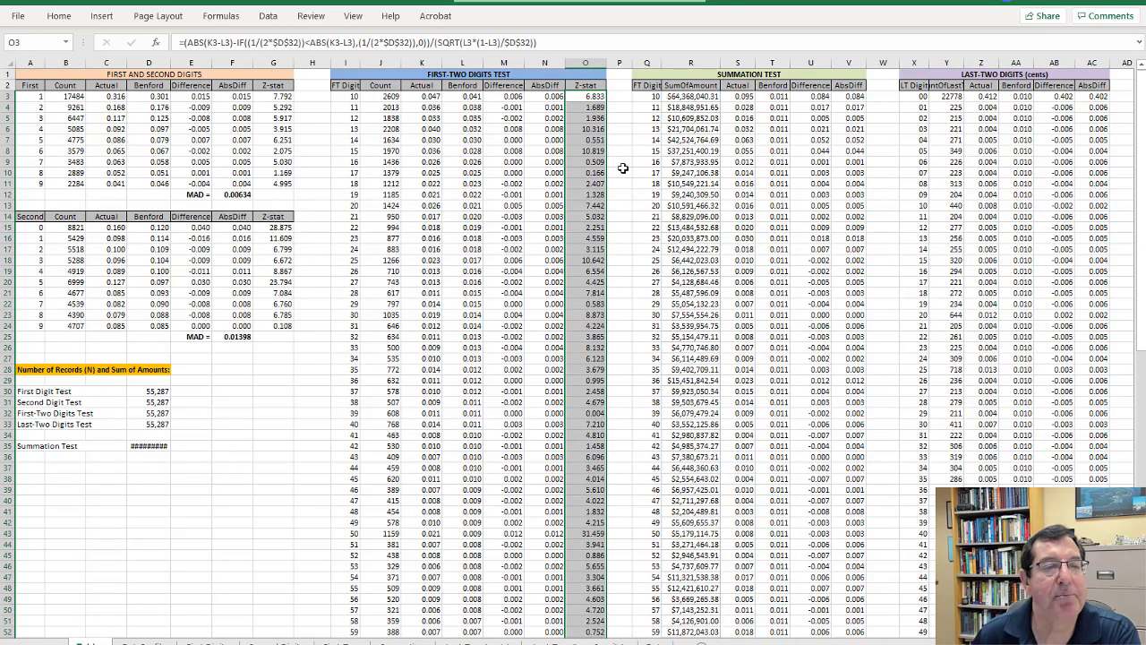
left_click(61, 18)
left_click(592, 70)
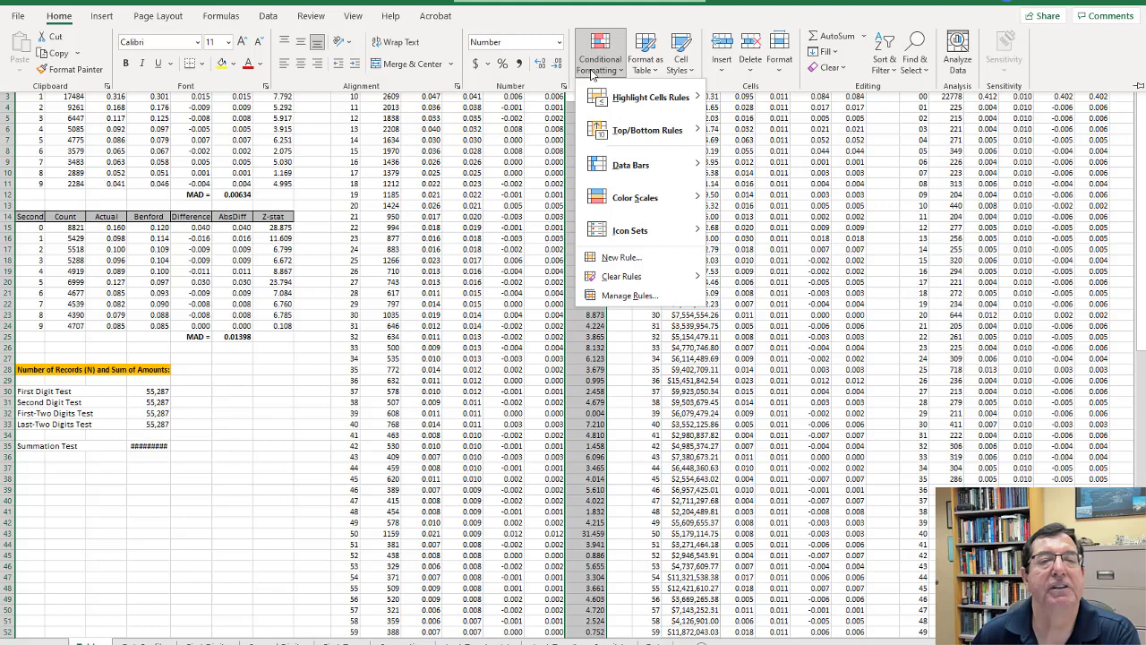
mouse_move(646, 131)
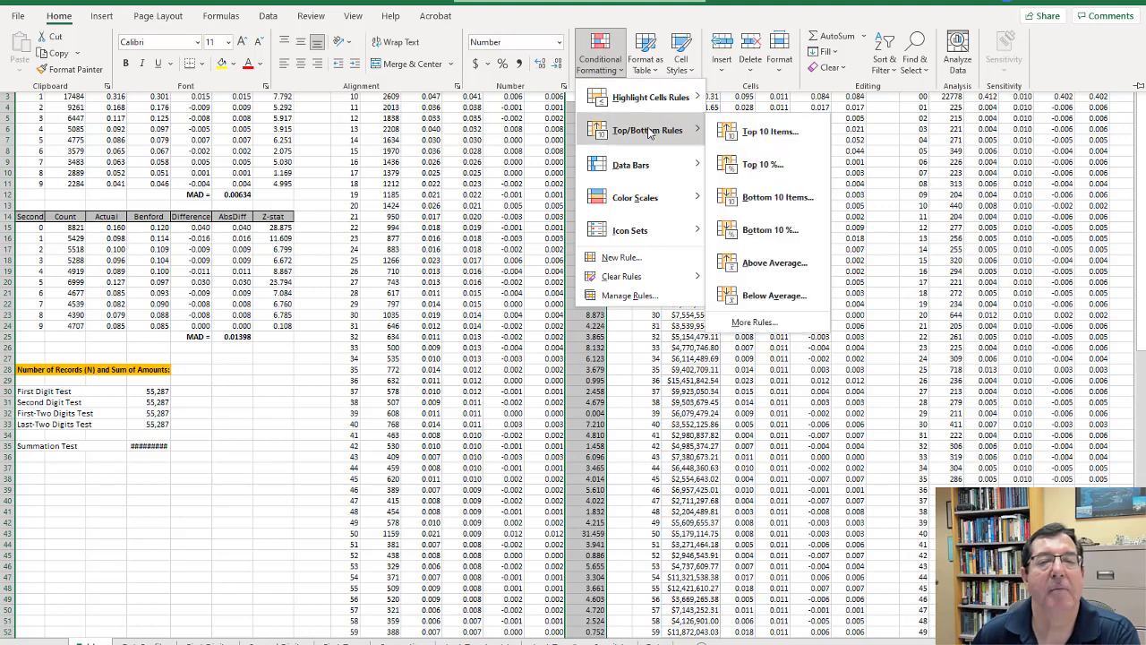
left_click(768, 131)
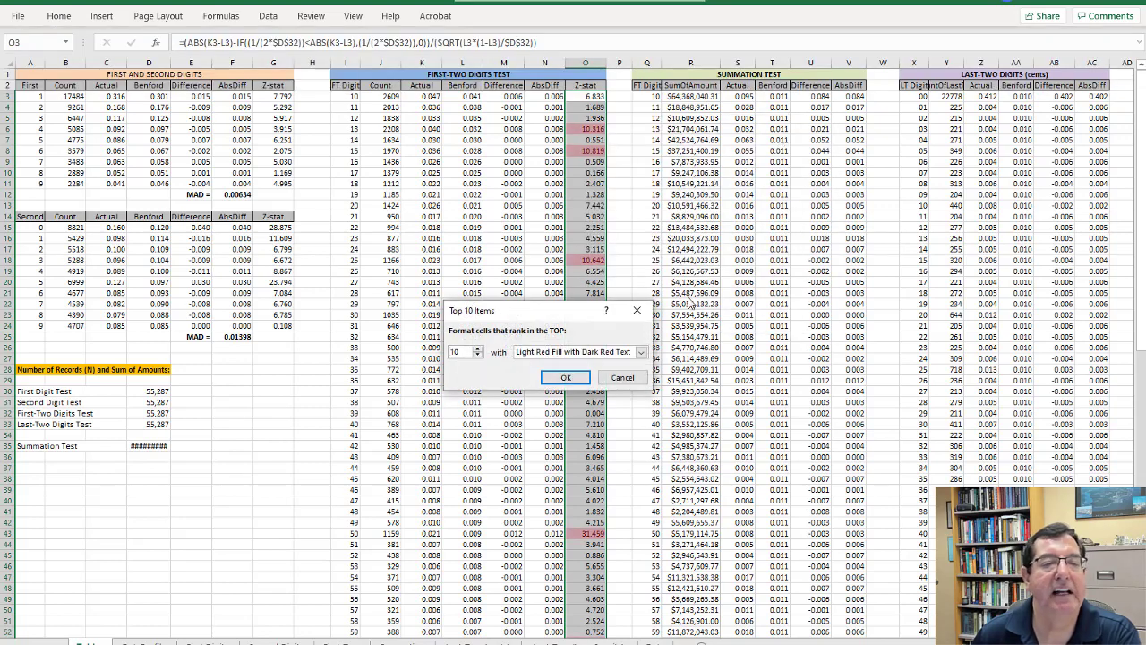
left_click(477, 356)
left_click(477, 356)
left_click(477, 357)
left_click(477, 357)
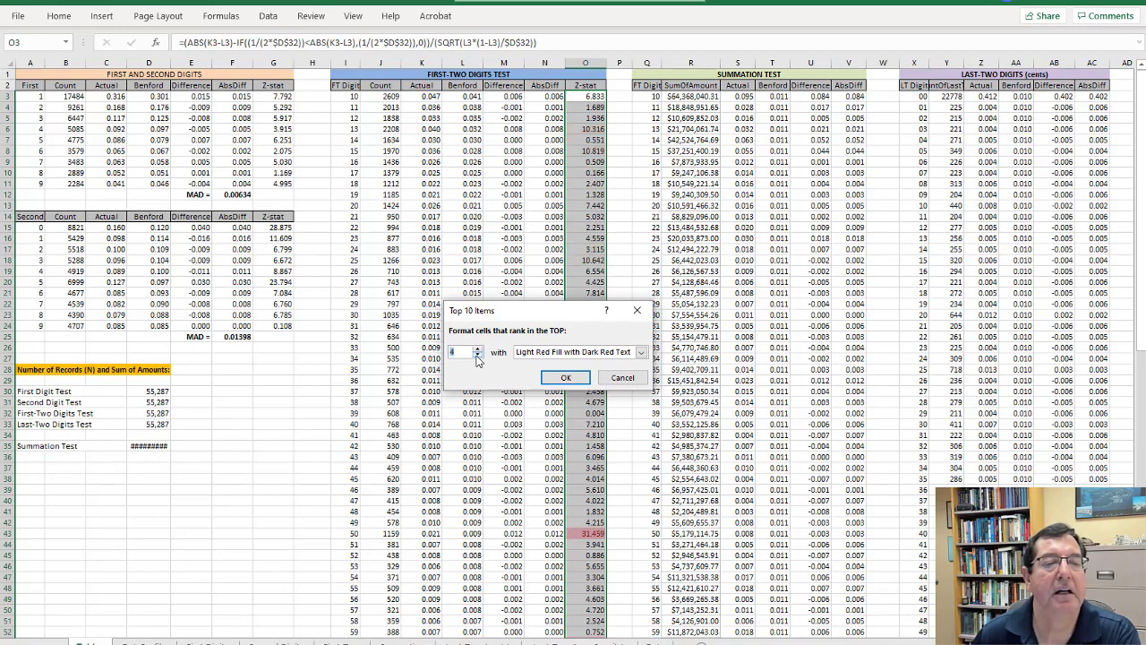
left_click(566, 377)
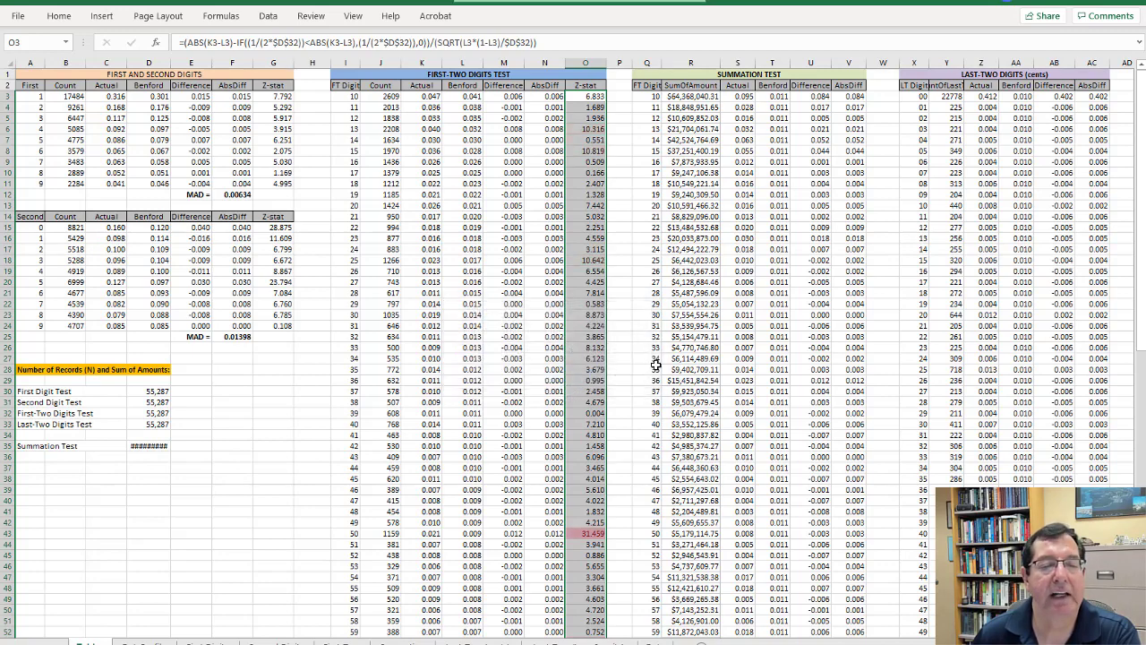
Step: Locate the highlighted Z-statistics in column O and identify the matching first-two digits in column I
scroll(656, 365, "down", 3)
scroll(656, 364, "down", 7)
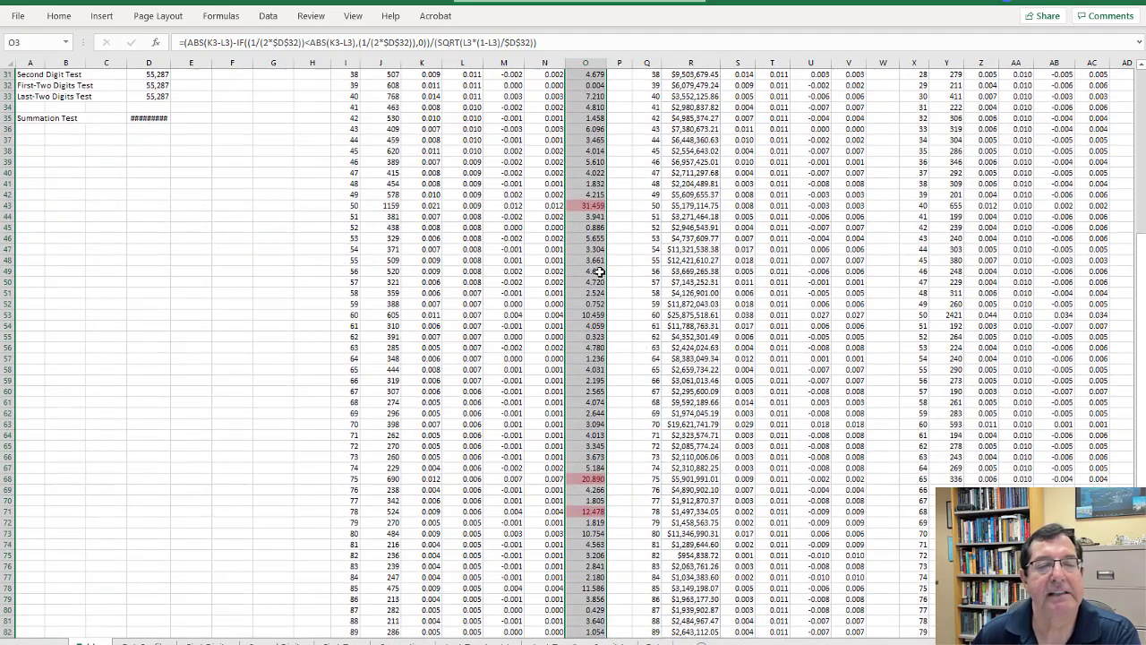
left_click(583, 210)
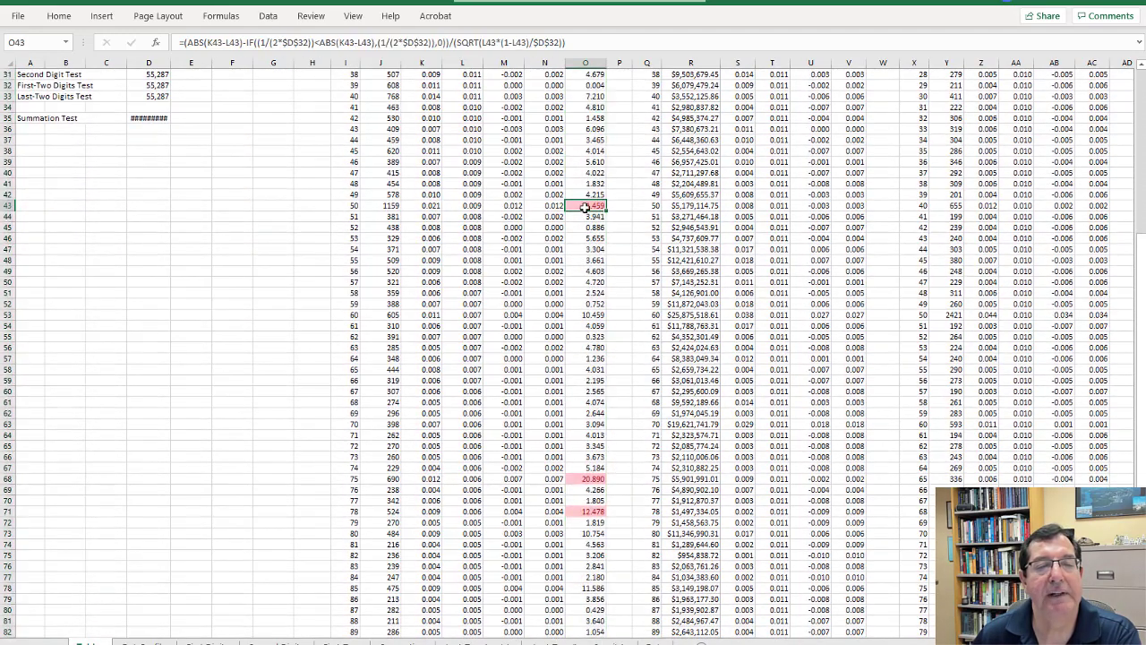
left_click(583, 479)
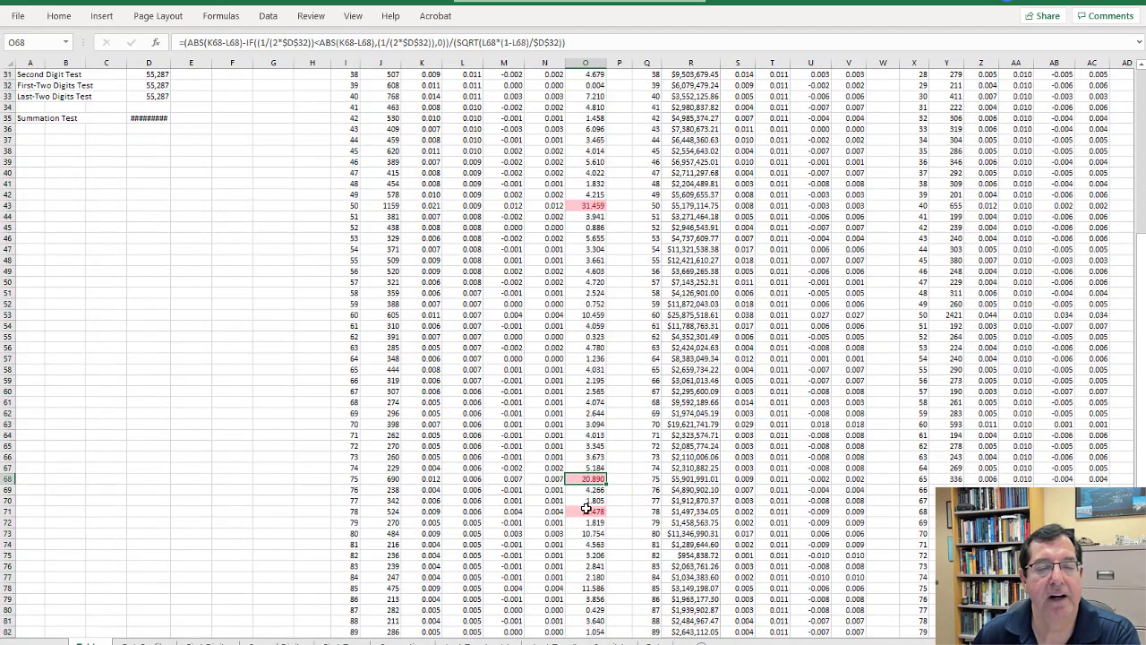
left_click(351, 206)
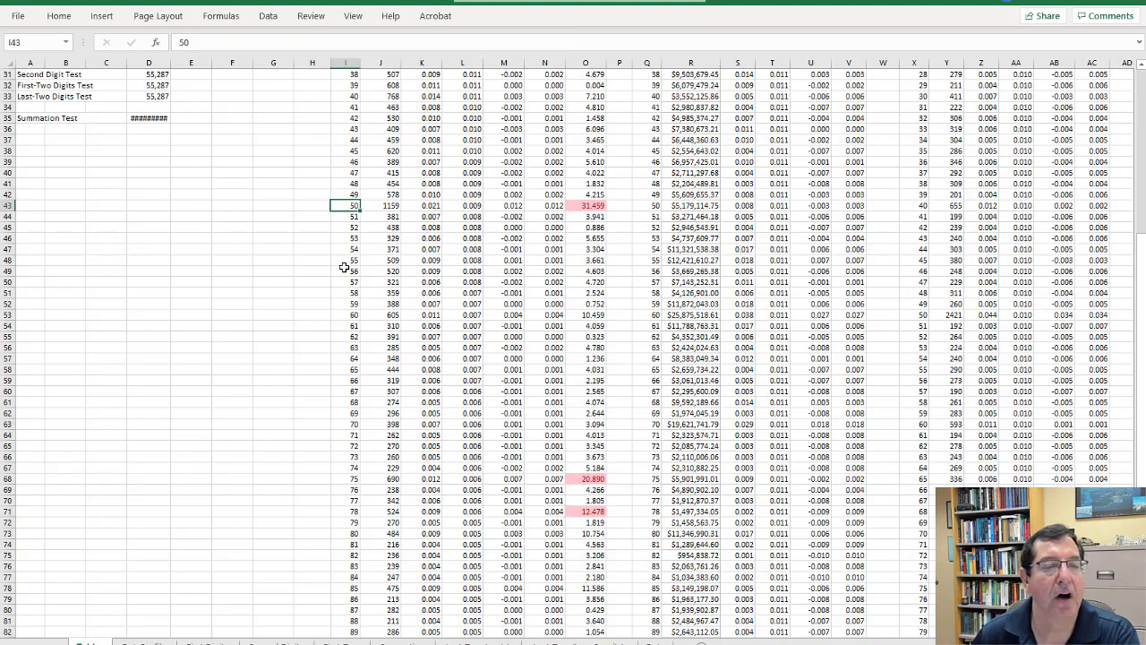
left_click(346, 478)
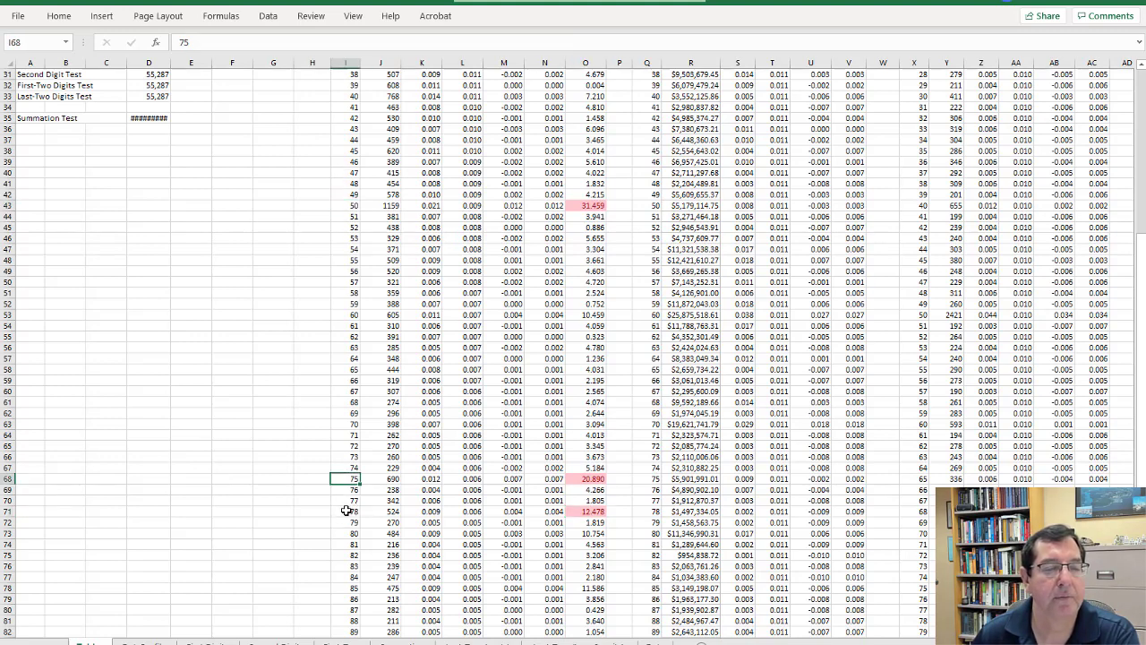
left_click(347, 511)
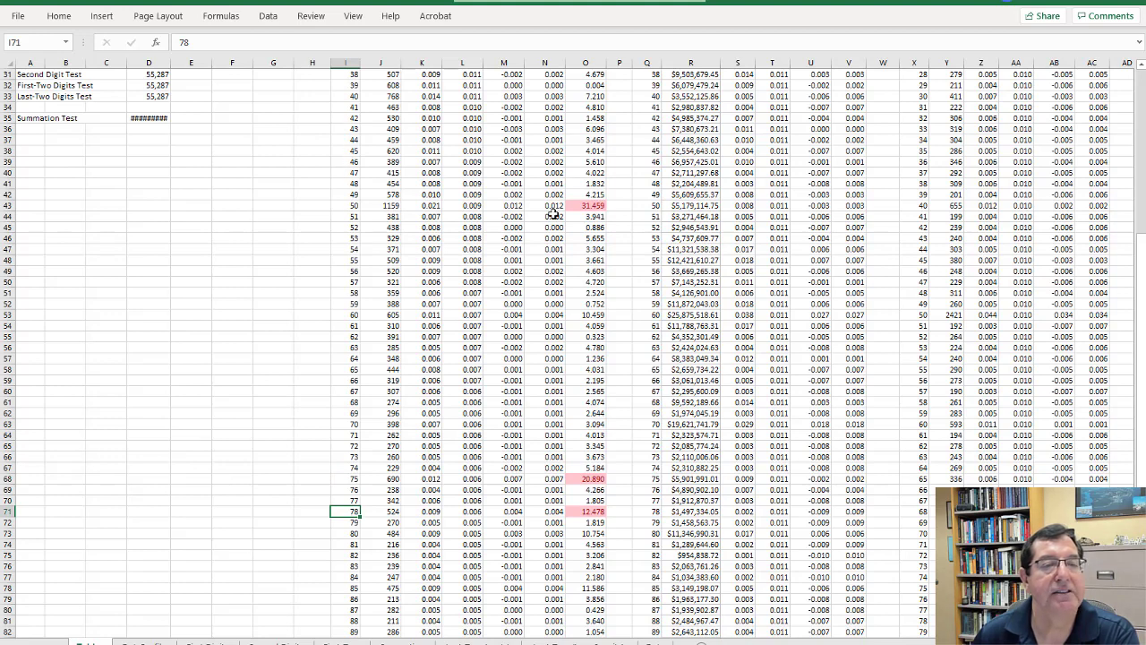
Step: Recheck the three identified first-two digits in column I and compare them with the spikes on the first-two digits graph
left_click(346, 205)
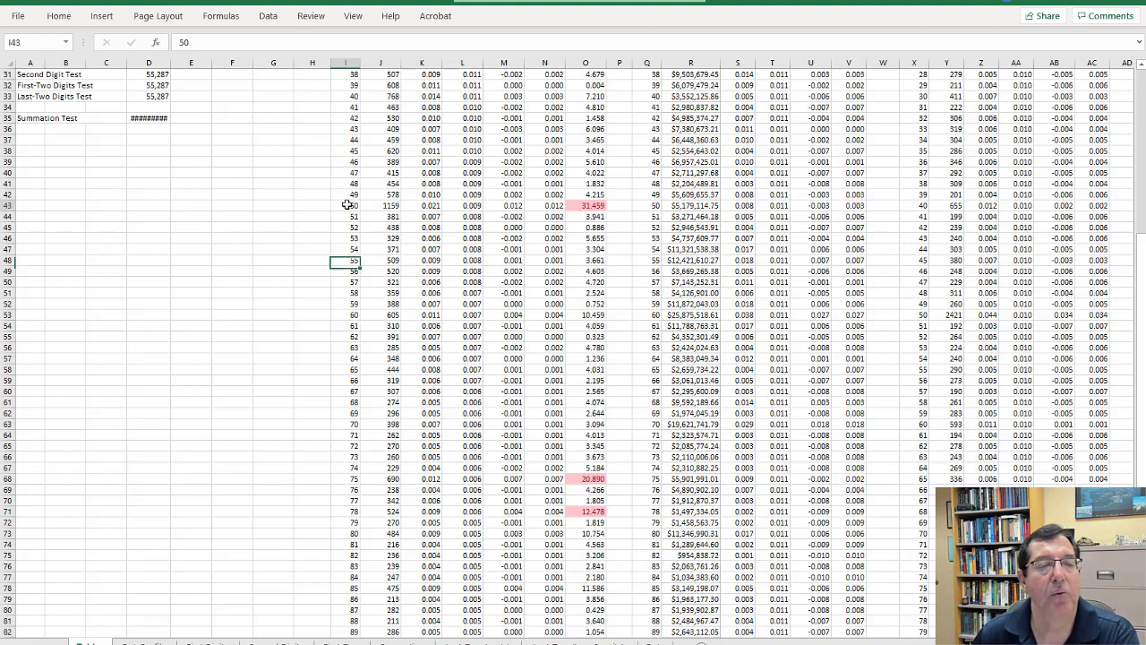
left_click(336, 475)
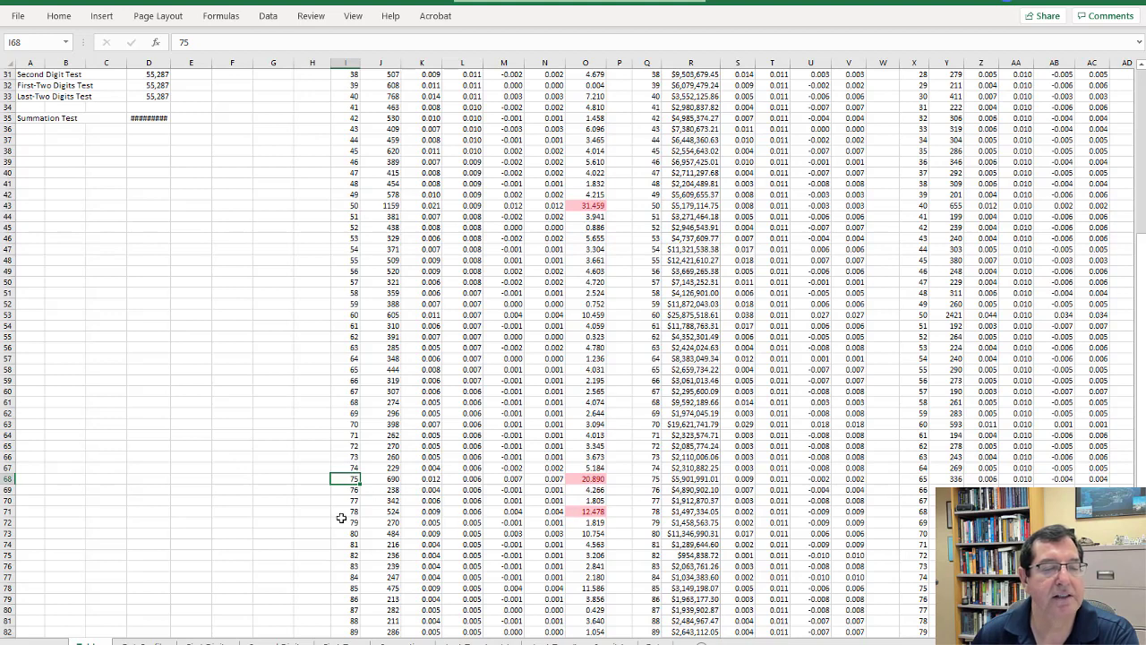
left_click(345, 511)
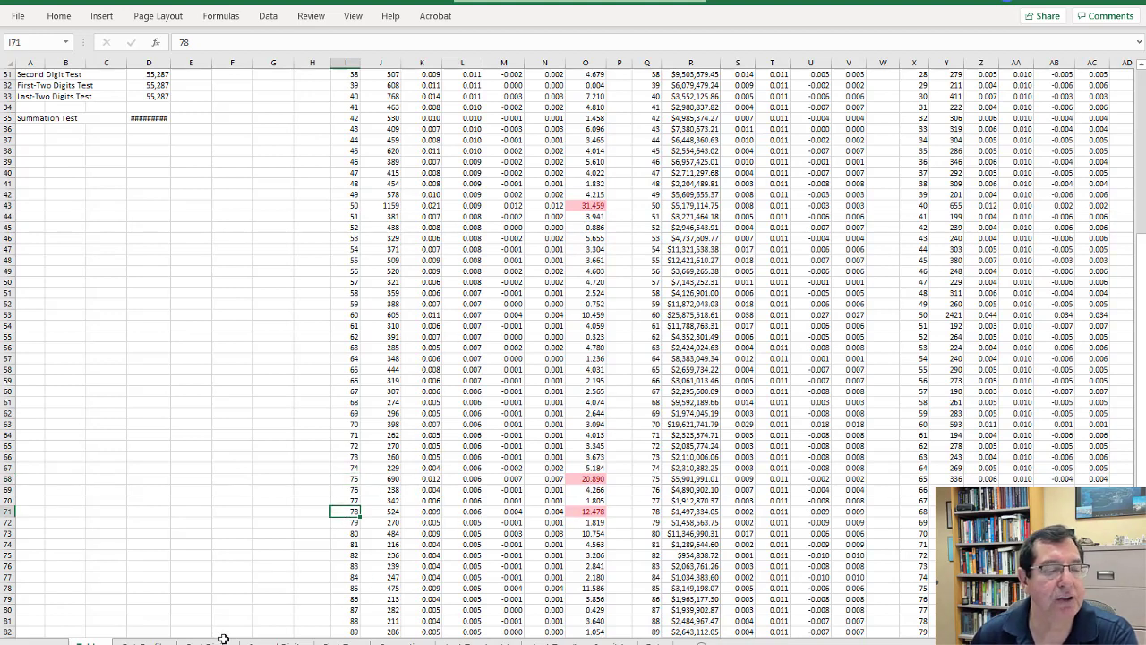
left_click(339, 641)
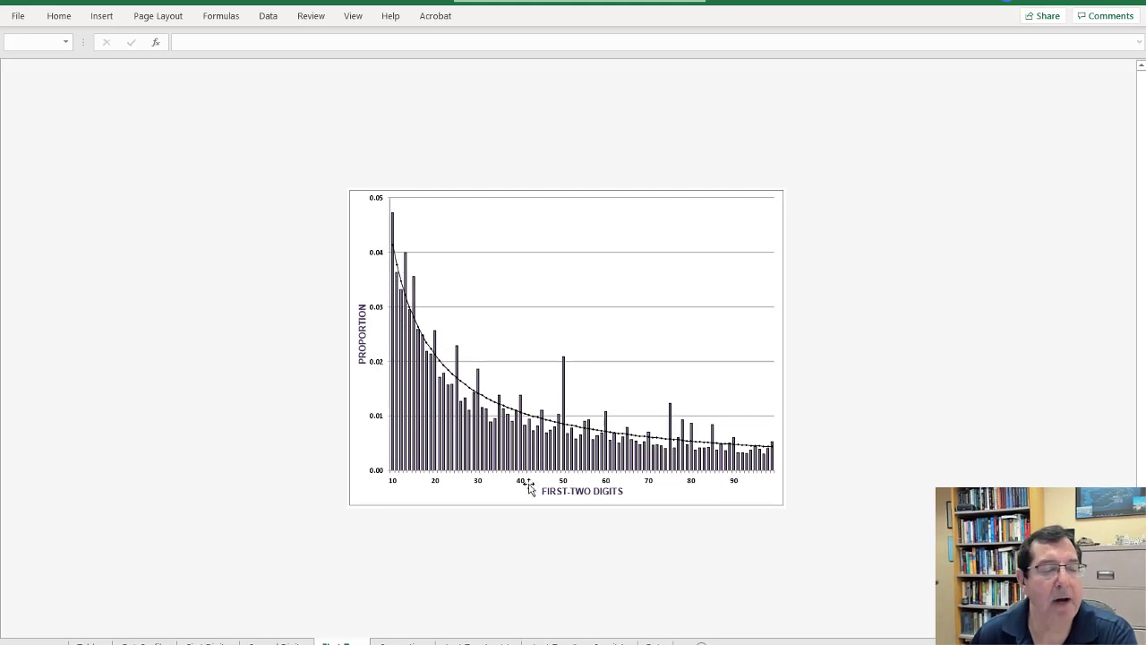
Step: Switch to Word and read the end of question 5 and question 6 on whether check payments should conform to Benford's Law
key("alt+Tab")
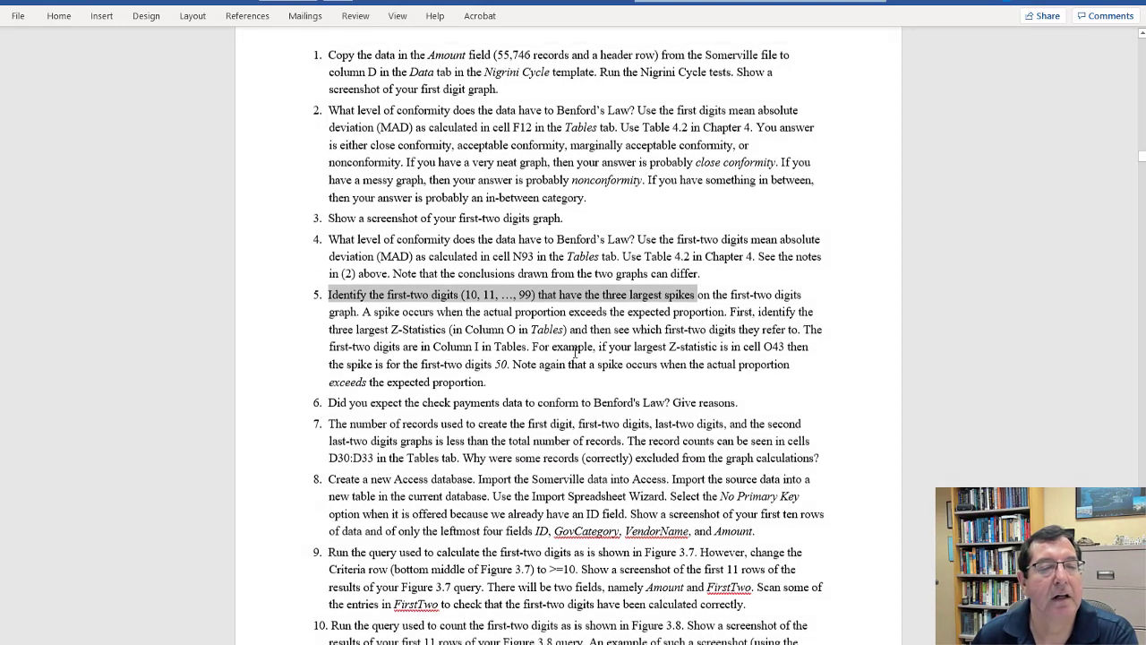
scroll(426, 295, "down", 1)
left_click_drag(331, 327, 464, 326)
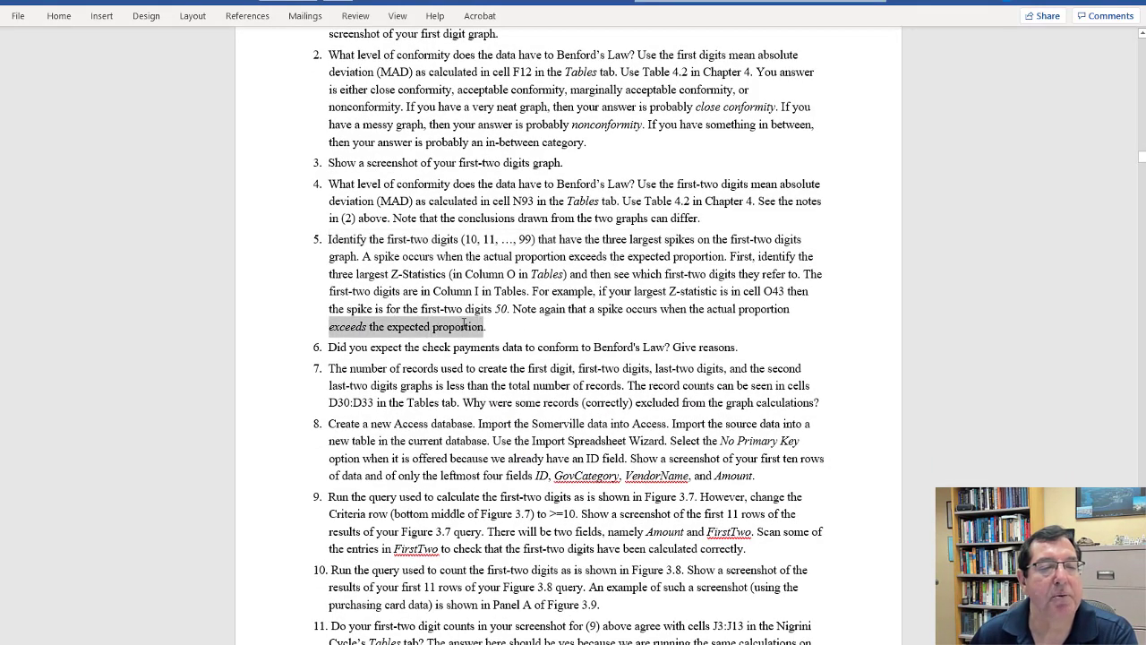
left_click_drag(370, 347, 579, 347)
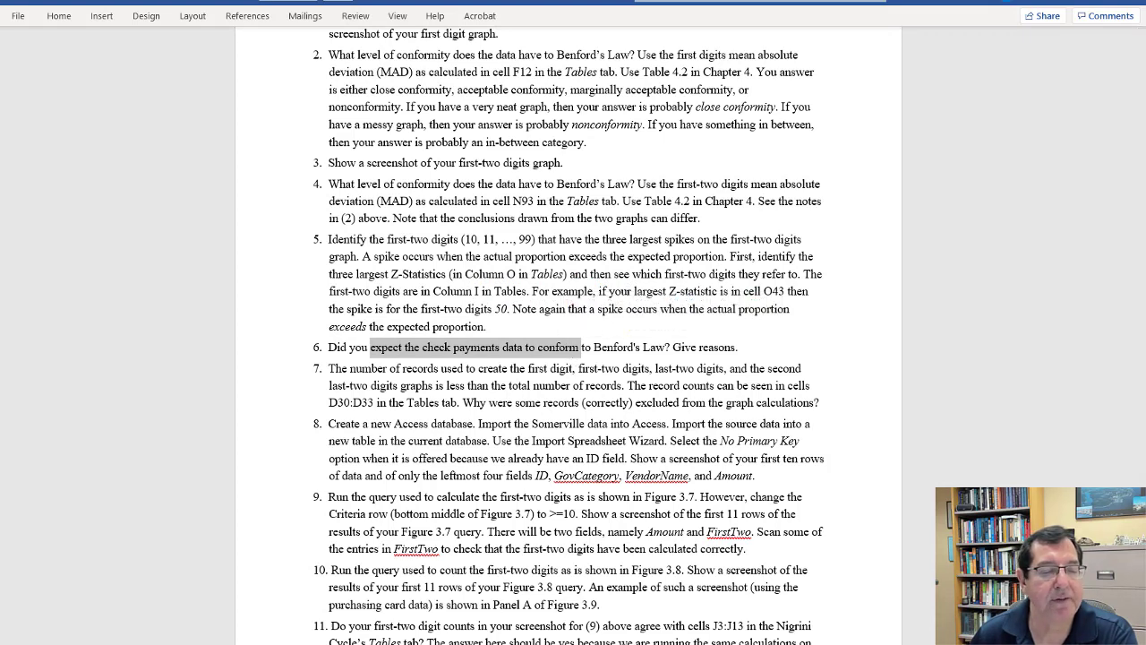
Step: Find the page 95 passage in the Acrobat PDF on accounting and finance data sets conforming to Benford and mark it
key("alt+Tab")
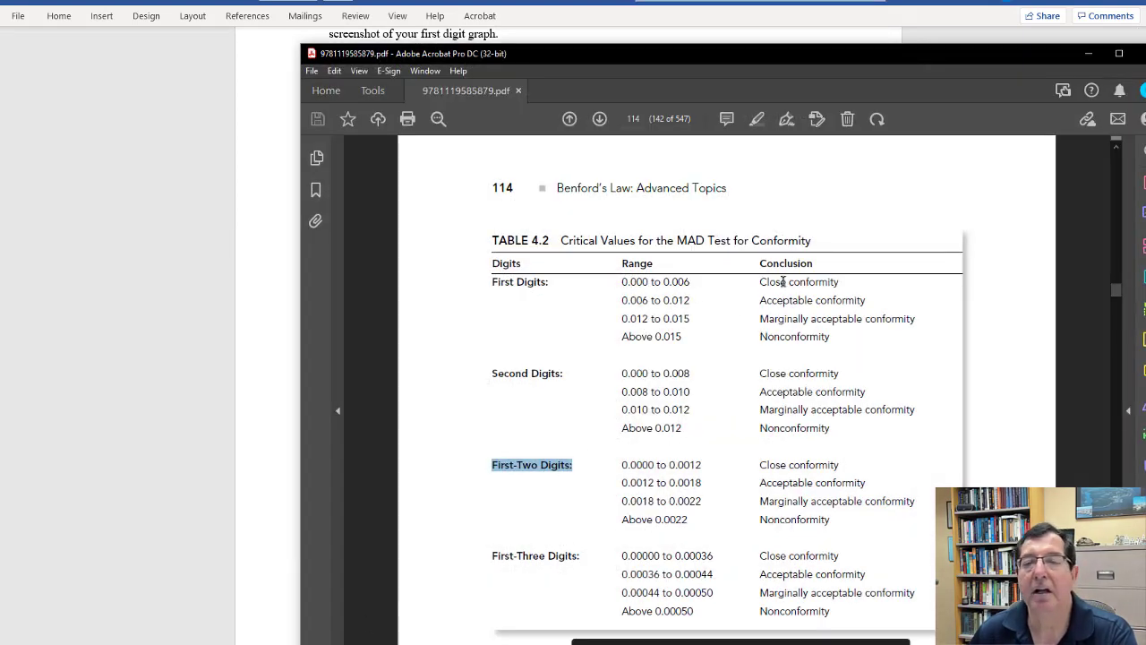
left_click_drag(840, 52, 728, 29)
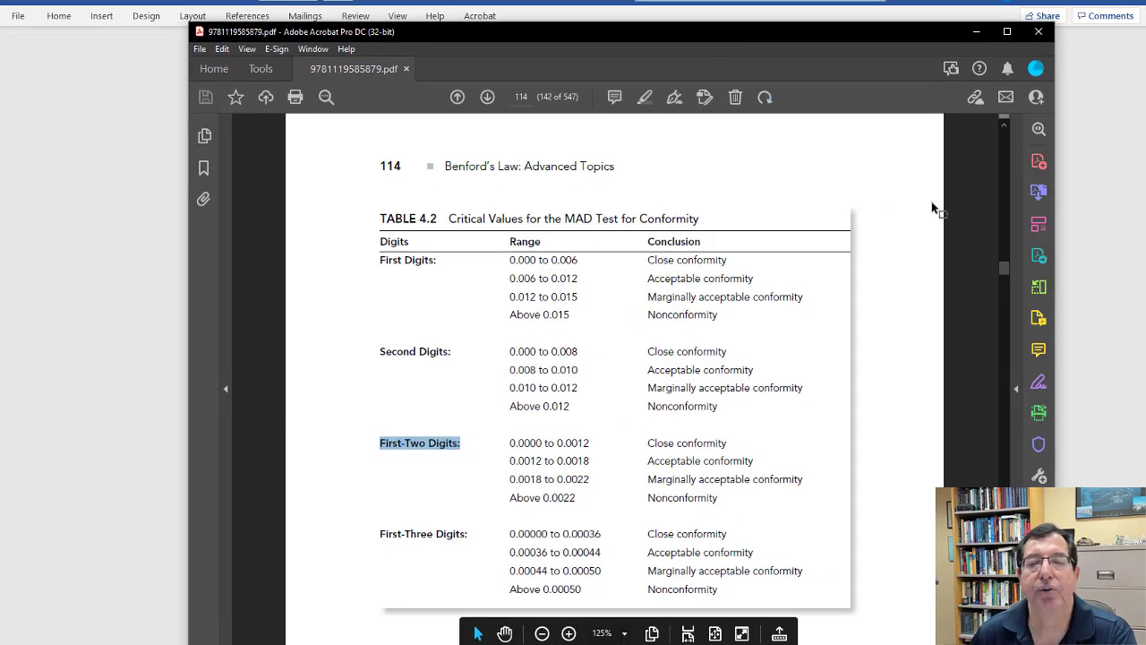
scroll(1006, 145, "up", 20)
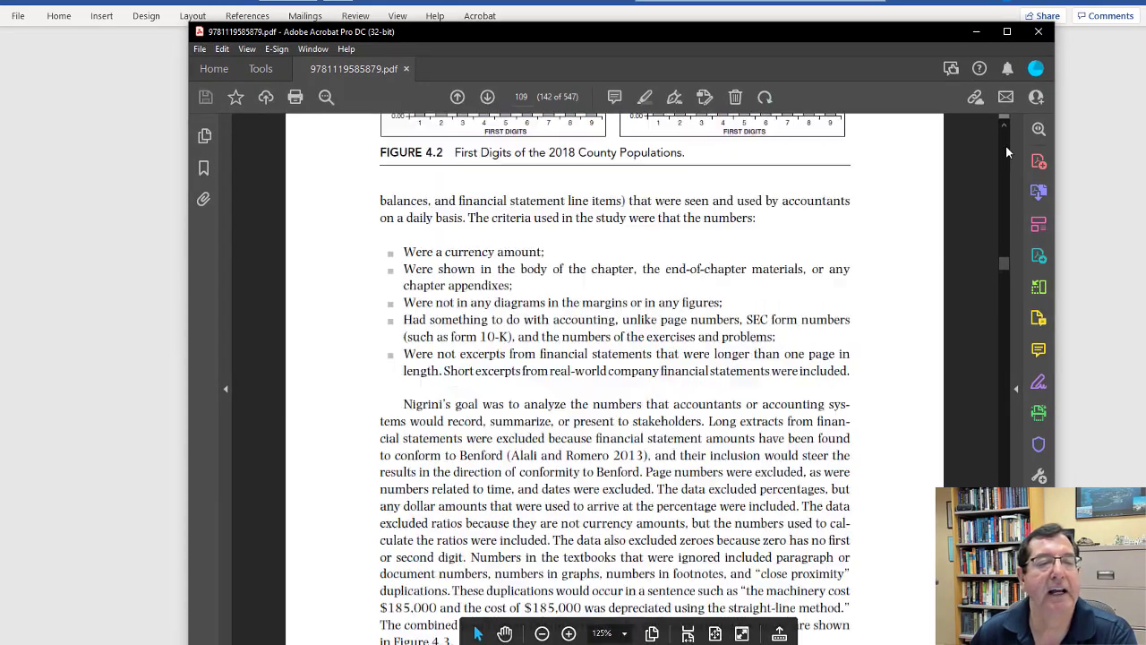
scroll(1006, 152, "up", 15)
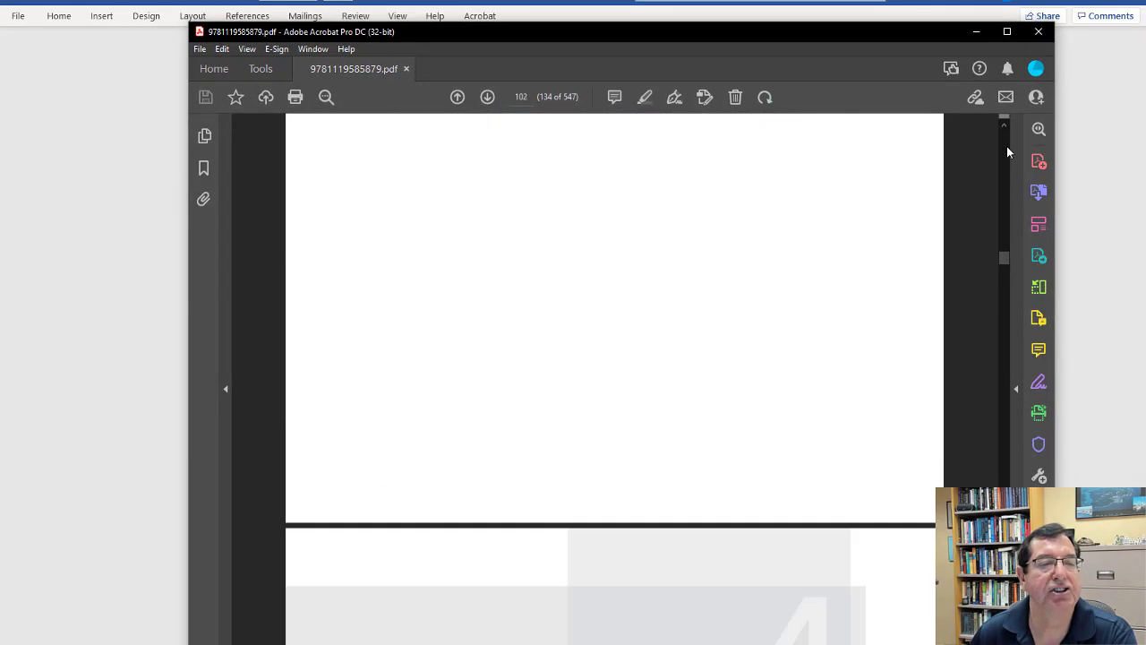
scroll(1006, 152, "up", 15)
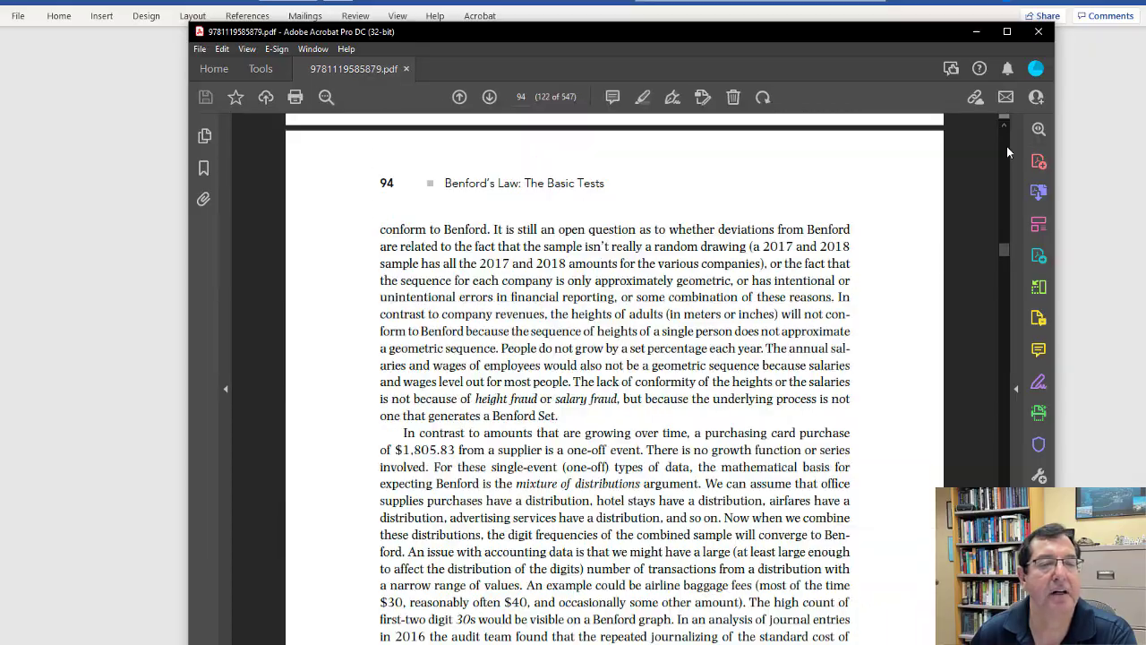
scroll(928, 230, "down", 10)
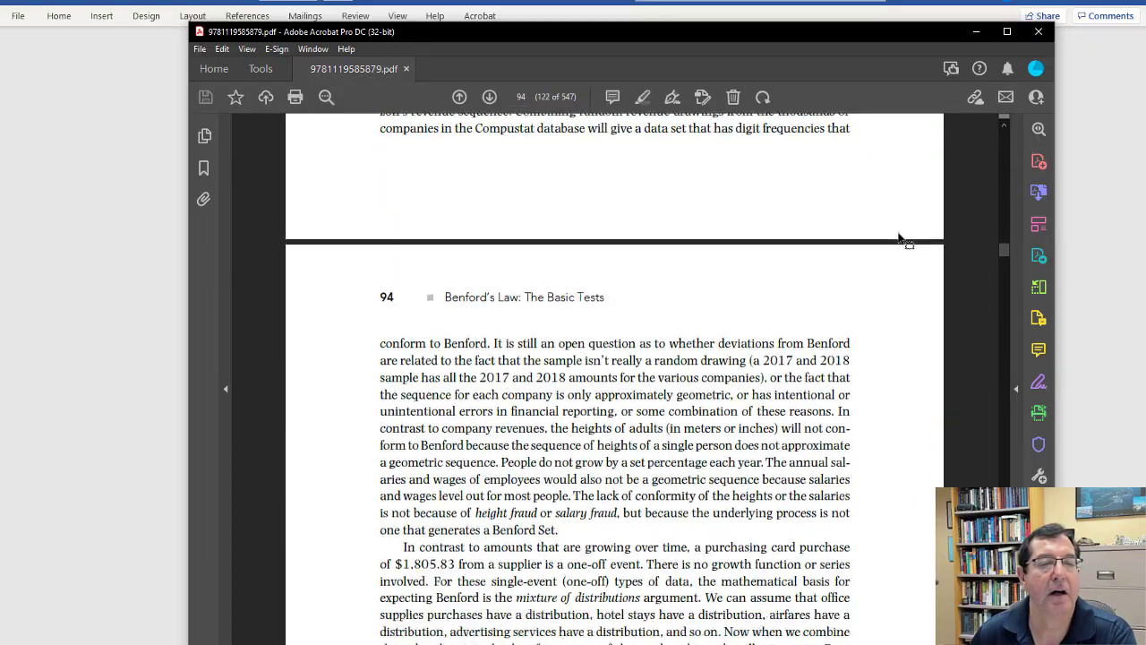
scroll(901, 238, "down", 12)
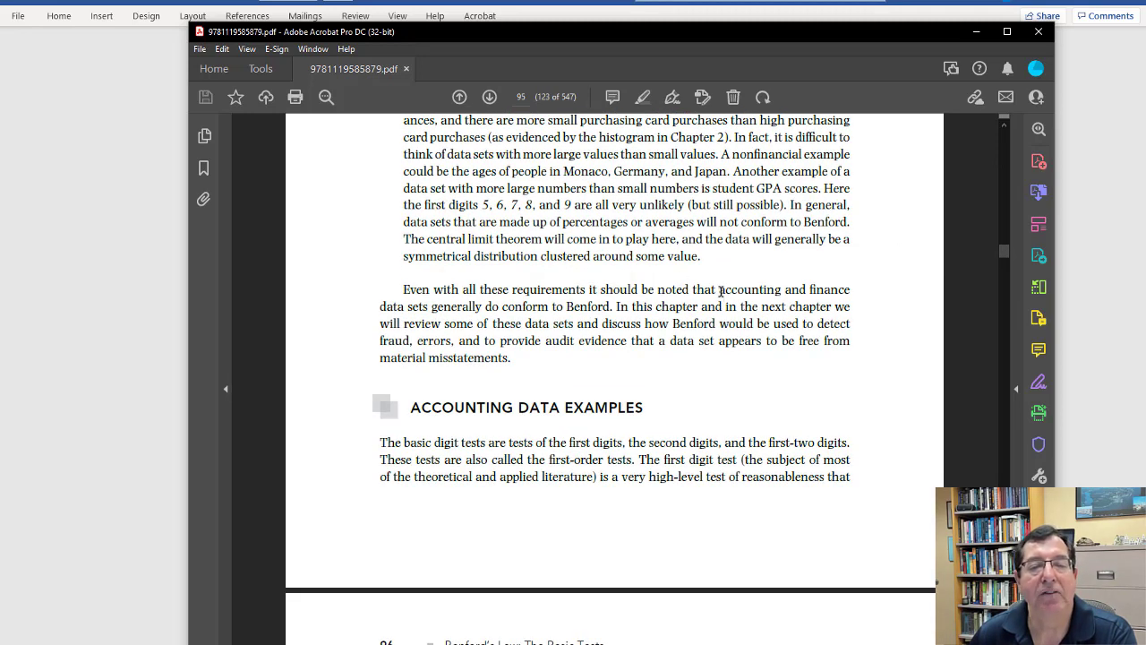
left_click_drag(718, 290, 842, 288)
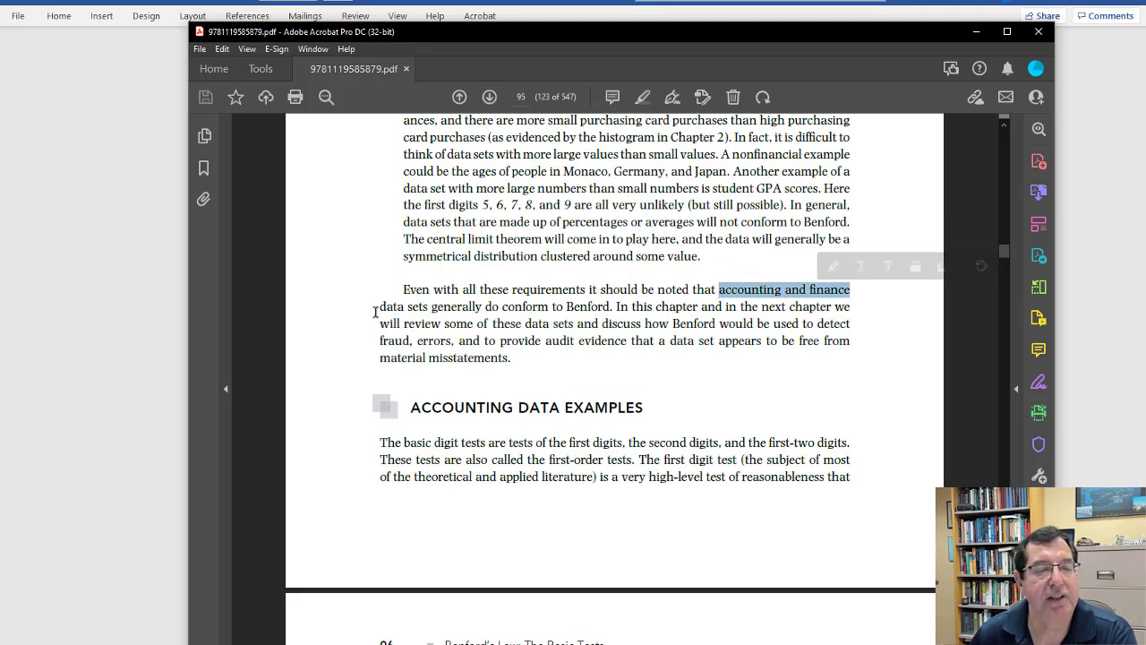
left_click_drag(376, 309, 591, 307)
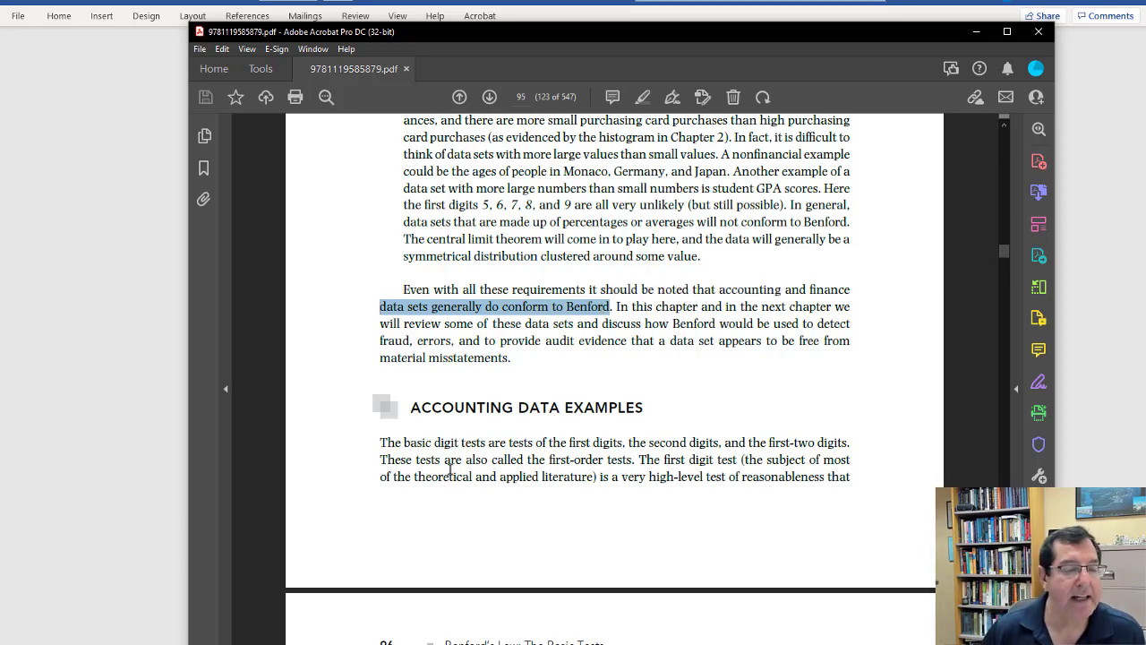
Step: Read question 7 in Word and examine the record counts in cells D30:D33 of the NigriniCycle workbook's Tables sheet
left_click(582, 631)
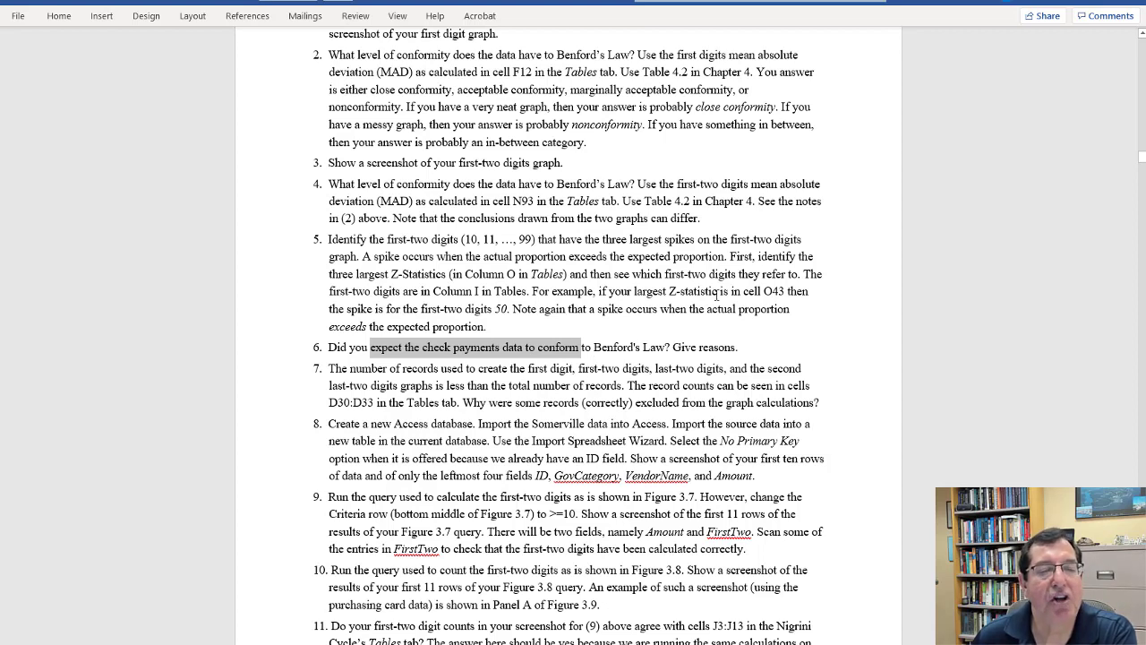
left_click(1070, 2)
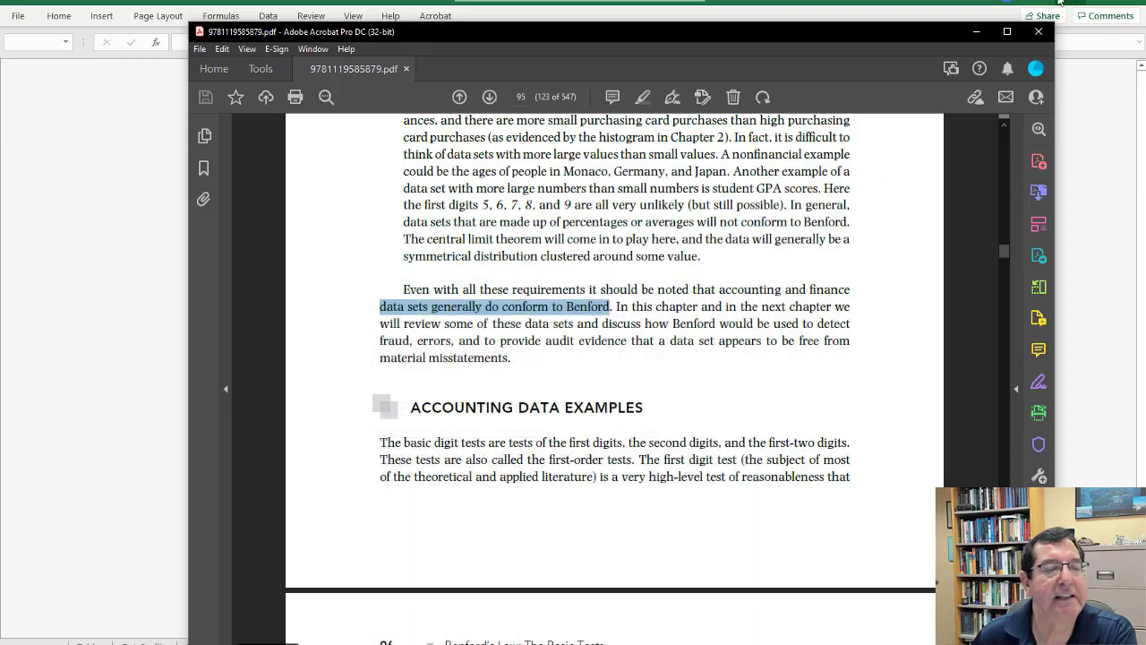
left_click(985, 27)
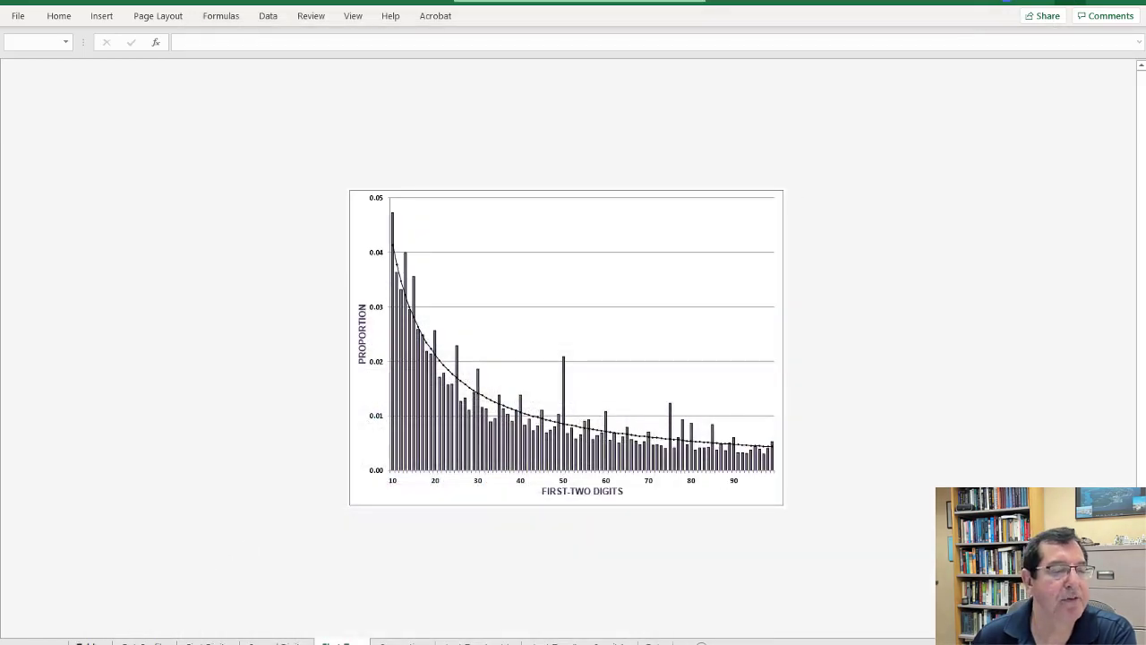
scroll(218, 529, "up", 7)
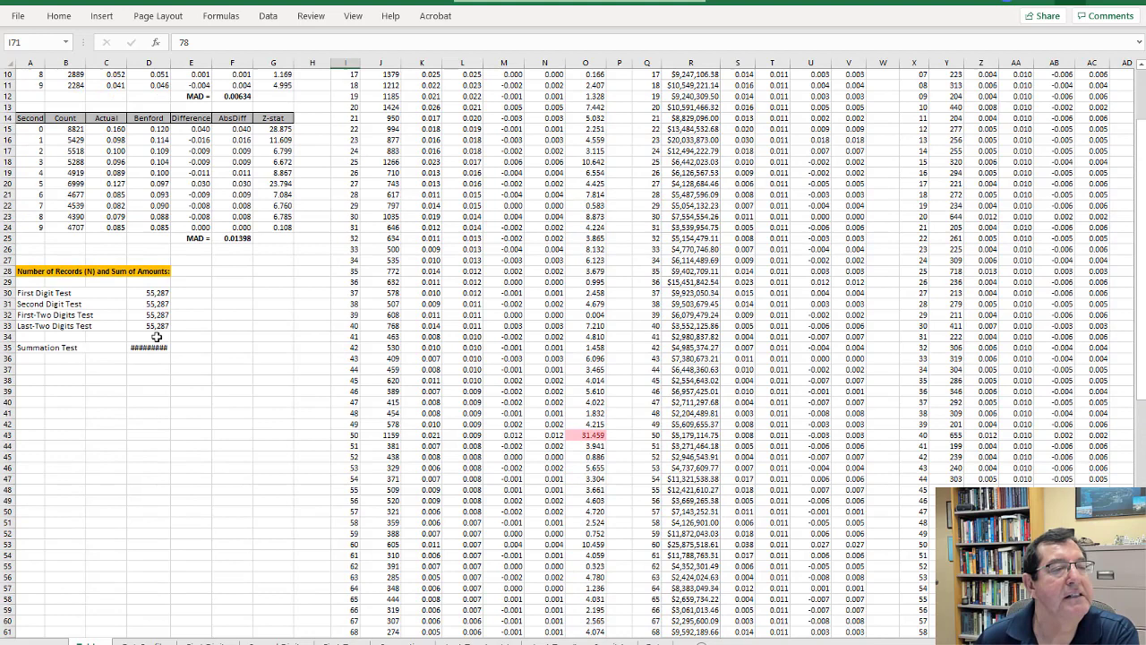
left_click_drag(149, 294, 158, 326)
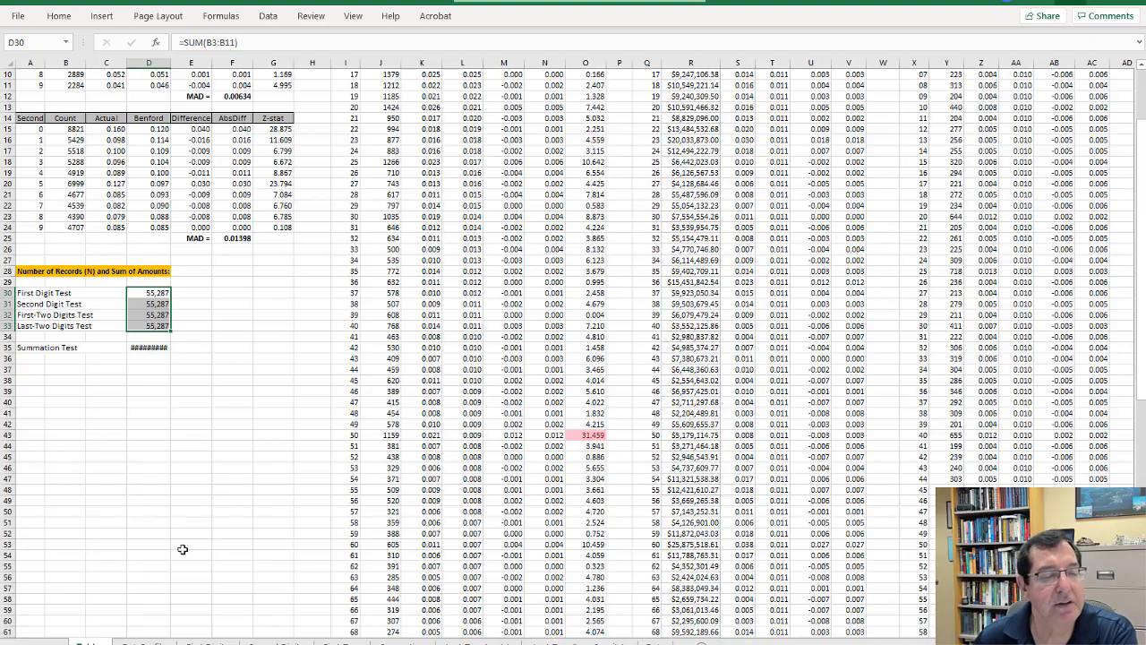
Step: Examine the end of the first-two digits count column at cell J93 and recheck the First Digit Test record count in D30
scroll(420, 565, "down", 14)
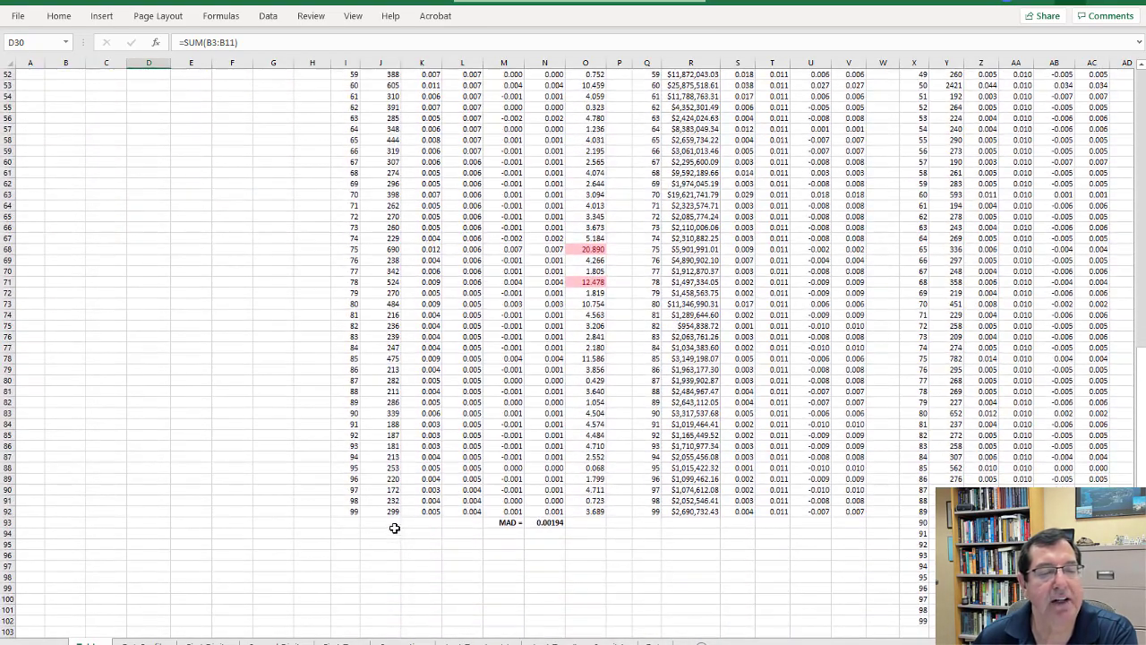
left_click(387, 521)
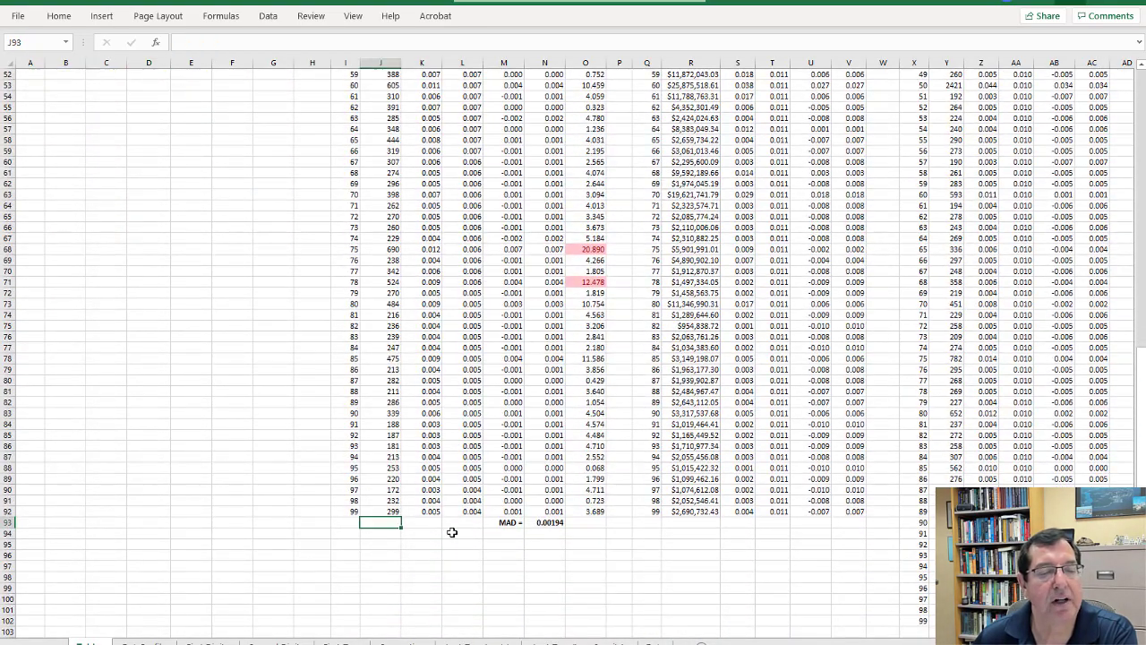
scroll(191, 379, "up", 15)
left_click(155, 325)
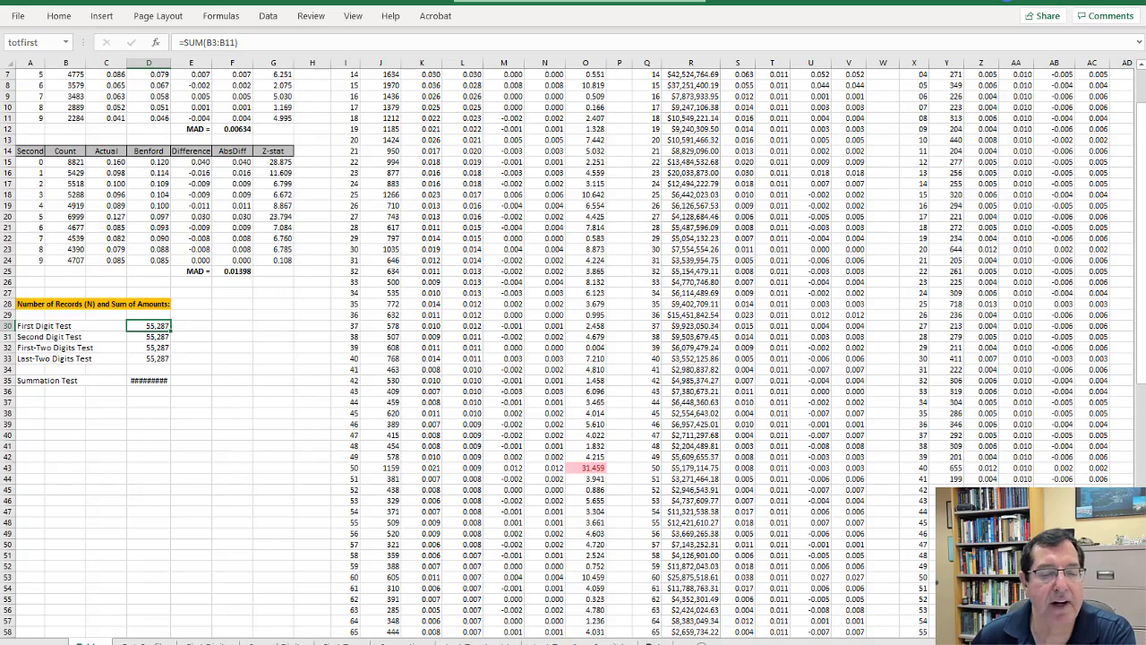
Step: Examine the NigriniCycle workbook's Data sheet for amounts below 10 whose digit formulas in columns E to I return blank
left_click(649, 641)
scroll(546, 528, "down", 20)
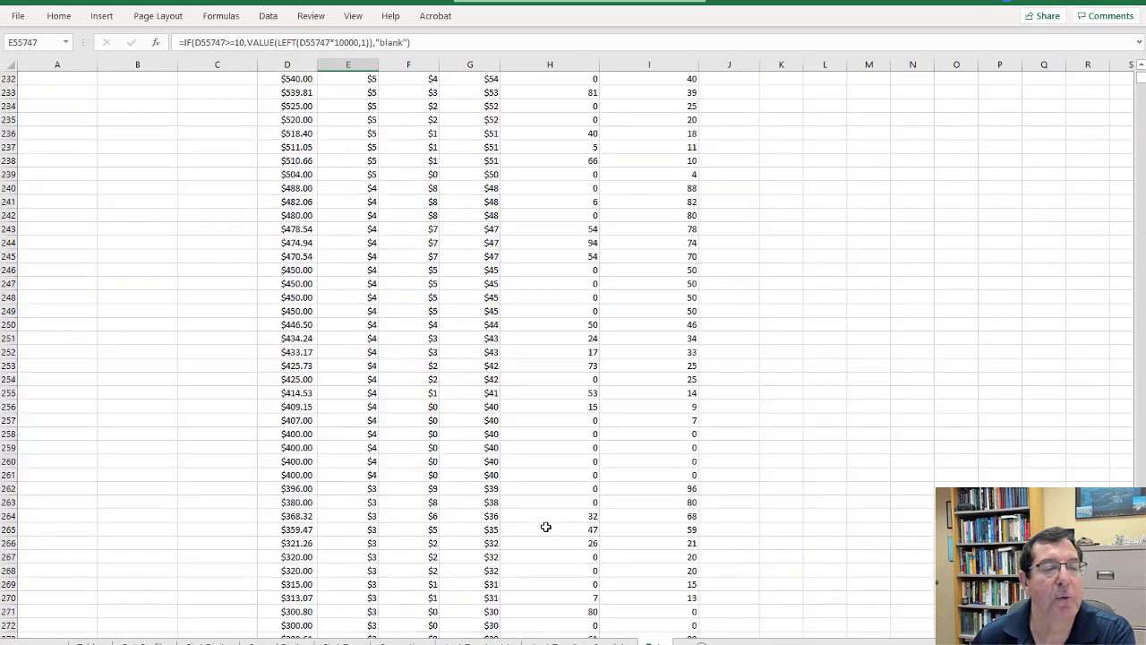
scroll(545, 527, "up", 20)
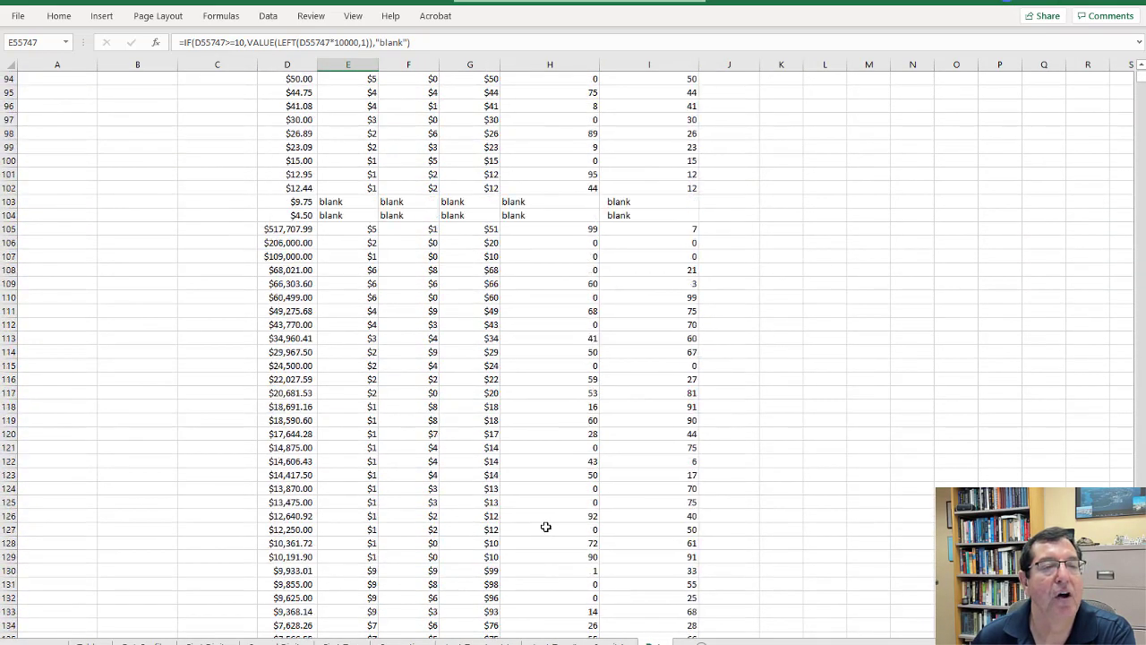
scroll(545, 528, "down", 4)
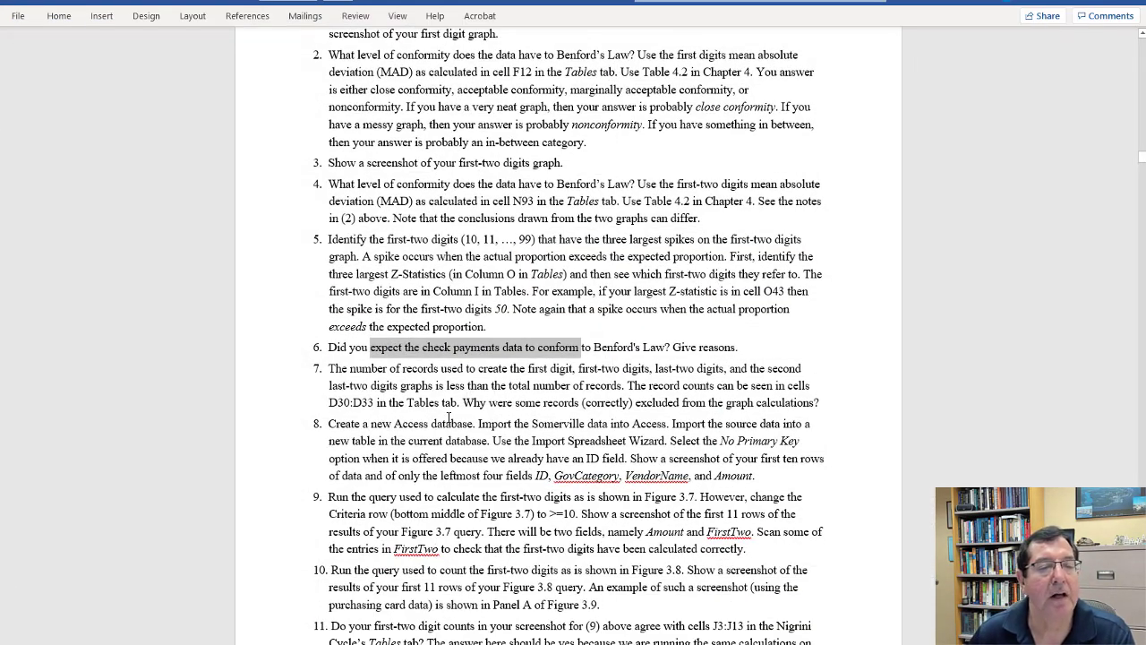
Step: Mark question 8's instruction on a new Access database in Word, switch to Access and create a blank database
left_click_drag(341, 424, 438, 423)
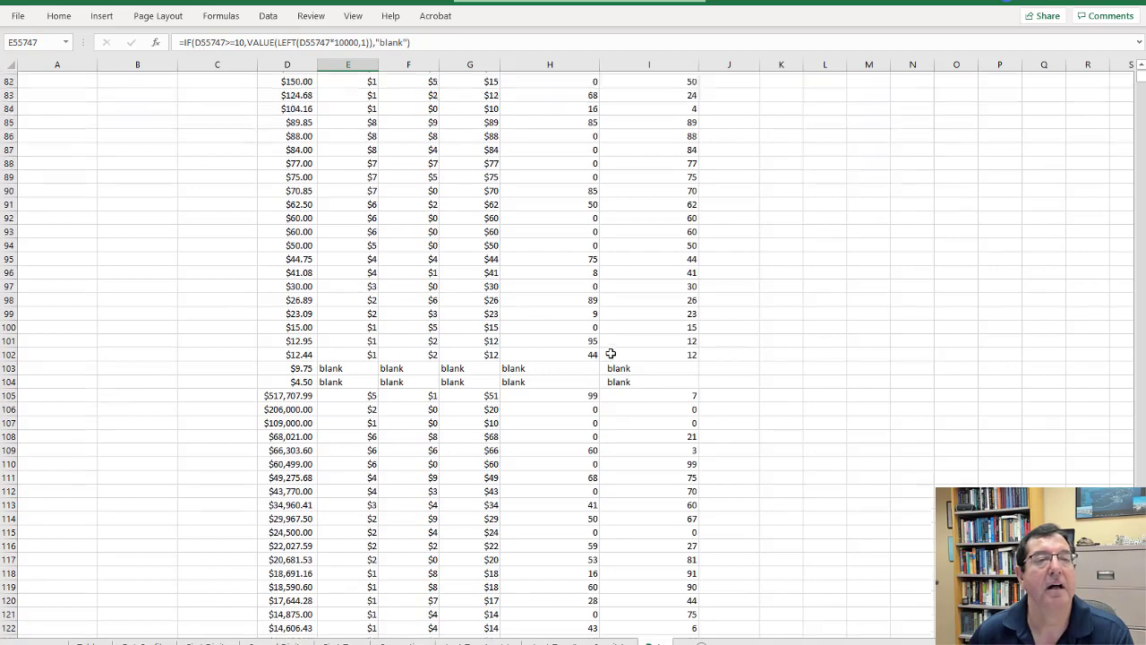
scroll(612, 349, "up", 20)
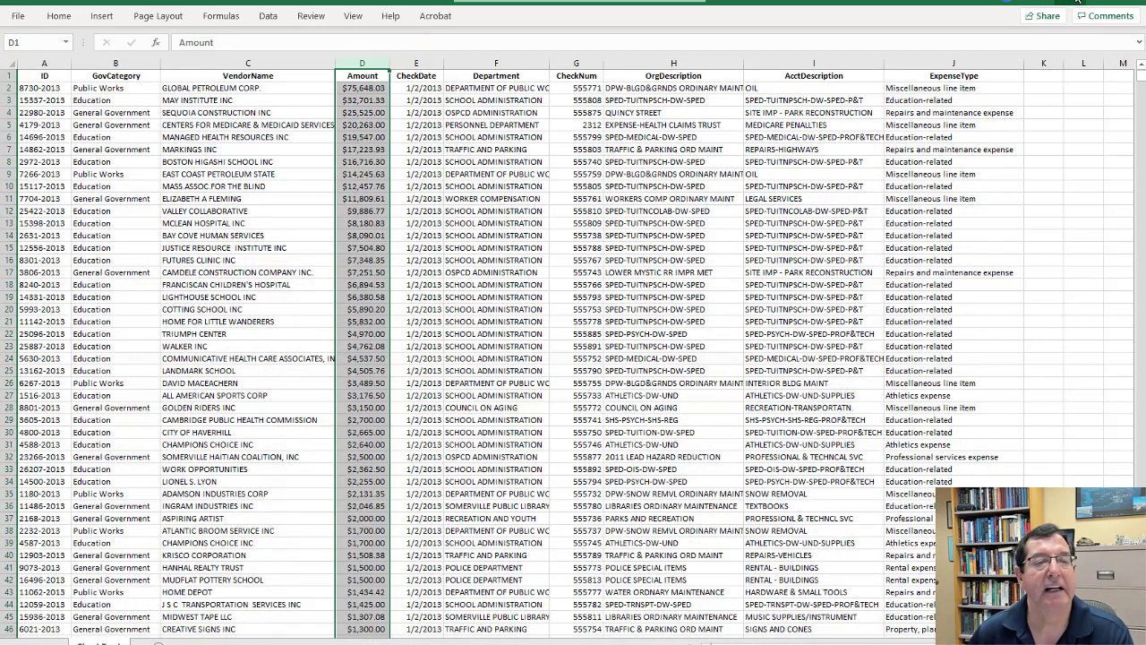
left_click(281, 77)
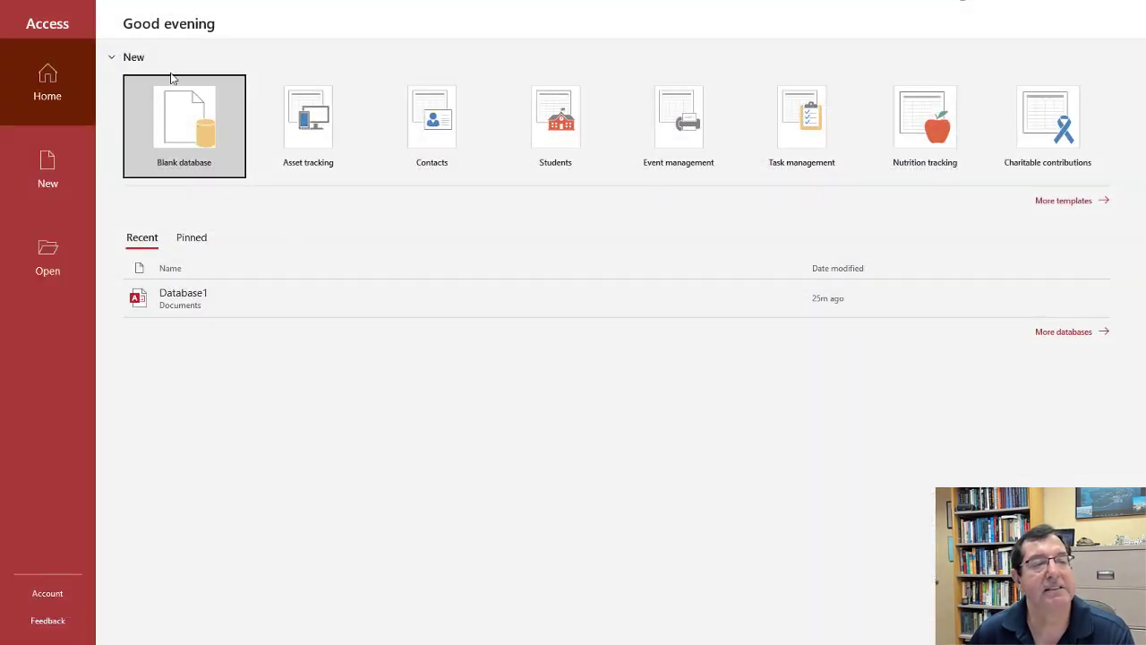
left_click(176, 127)
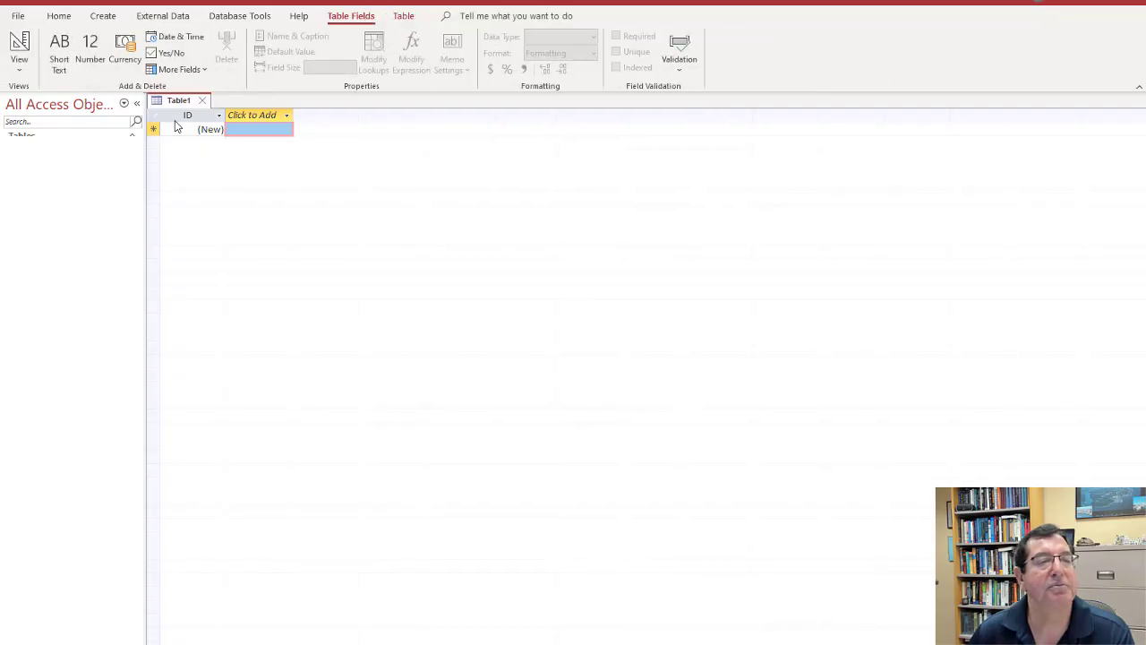
Step: Start importing external data from an Excel file and choose 2_Somerville_2013-2016 in C:\0_Acct582_Summer2022\DataSets as the source
left_click(162, 16)
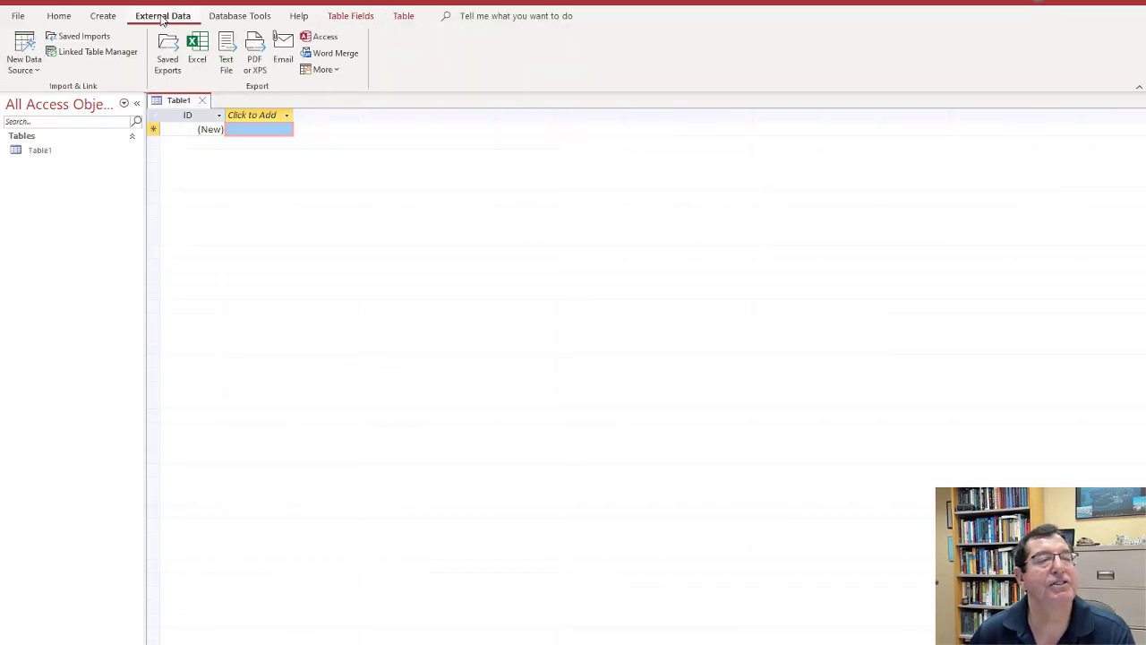
left_click(38, 78)
mouse_move(52, 99)
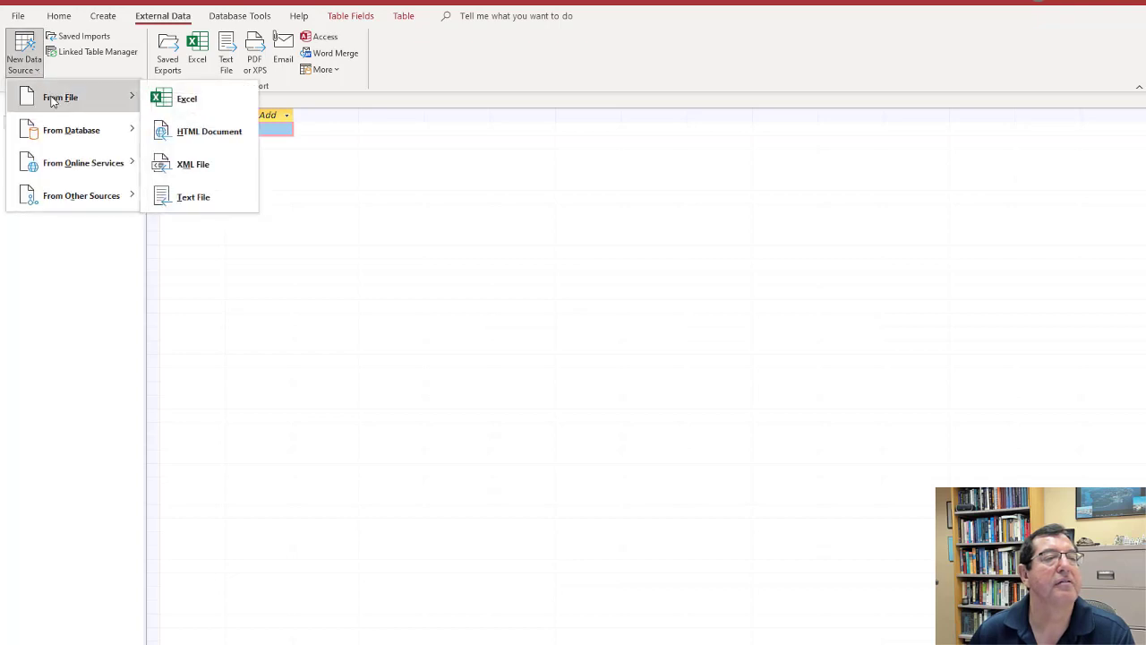
left_click(188, 105)
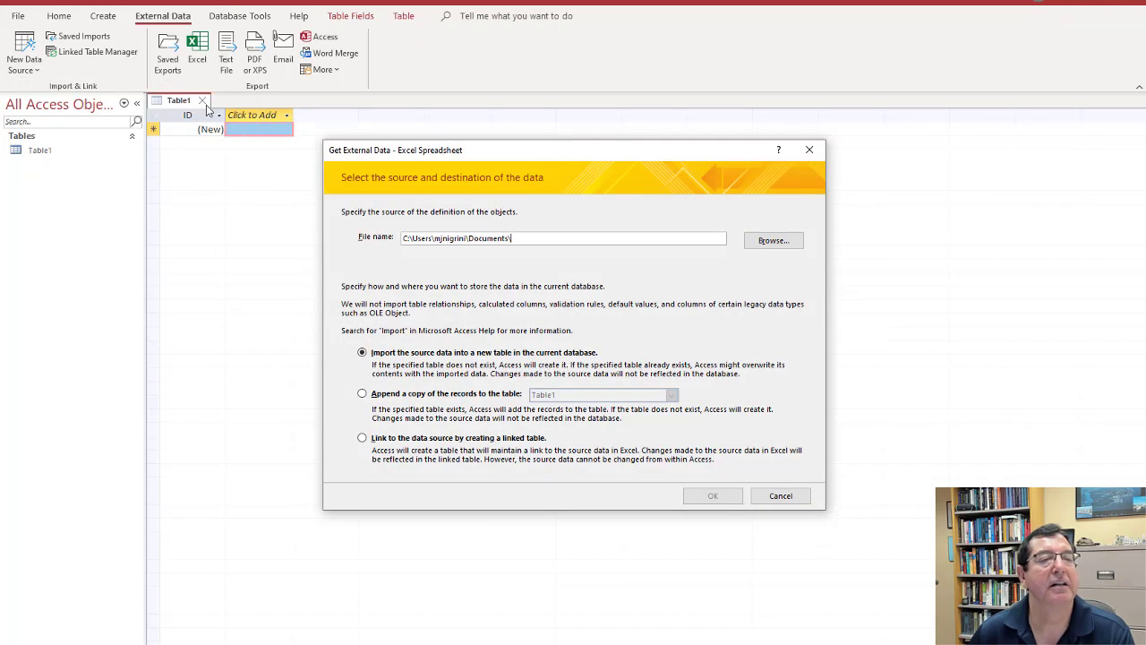
left_click(773, 242)
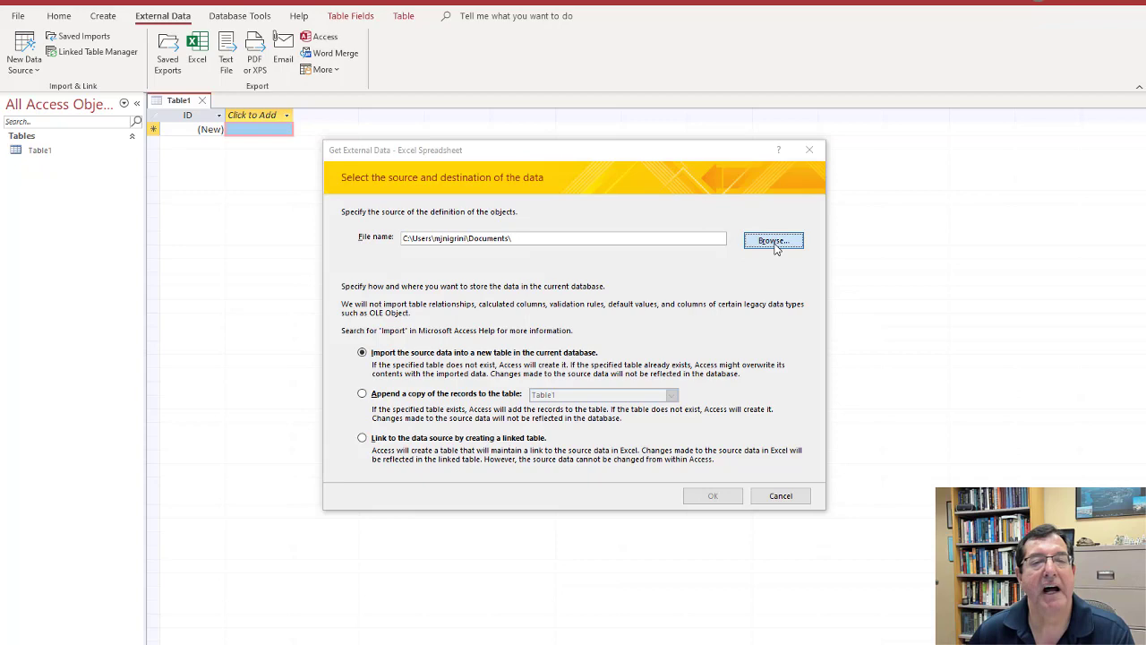
left_click(414, 399)
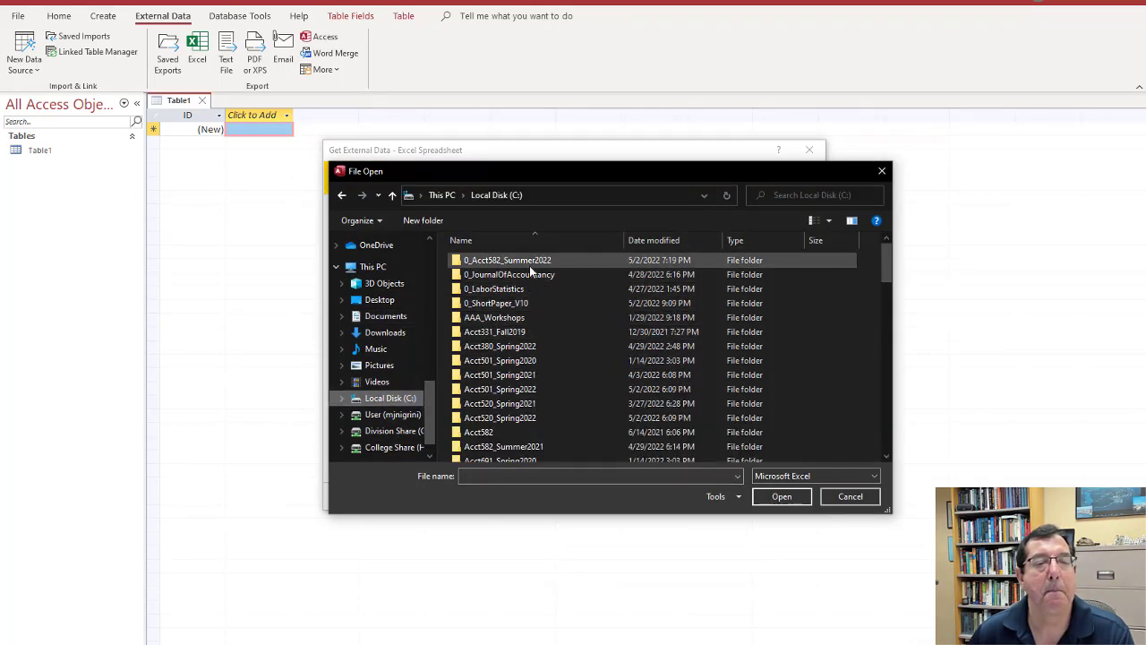
double_click(529, 260)
double_click(520, 287)
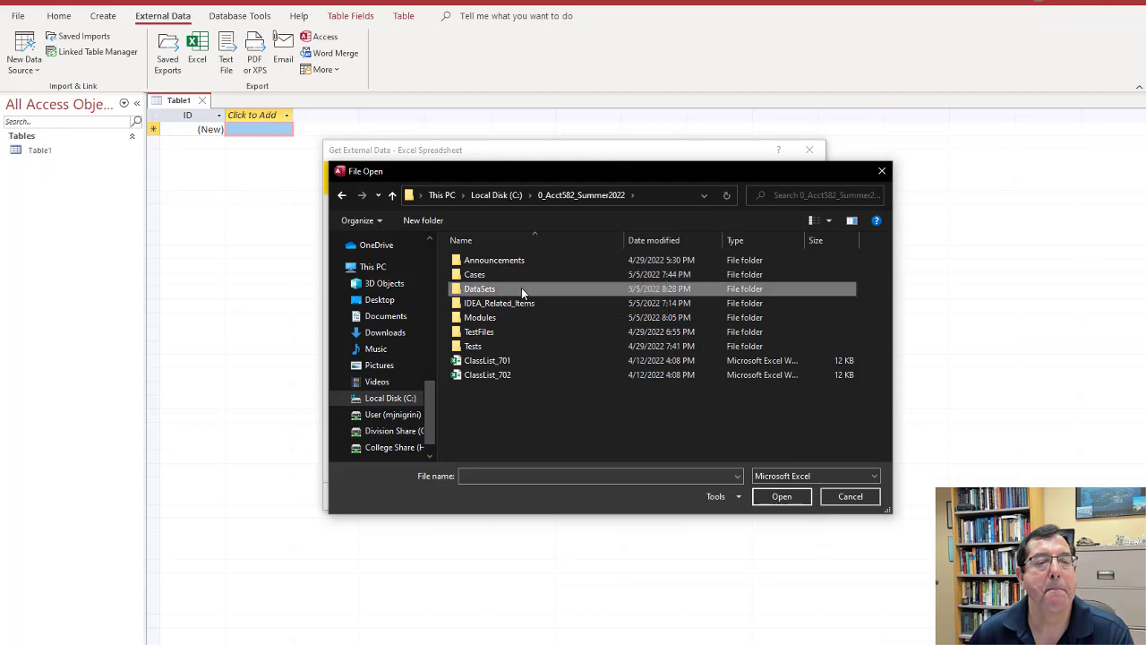
left_click(517, 303)
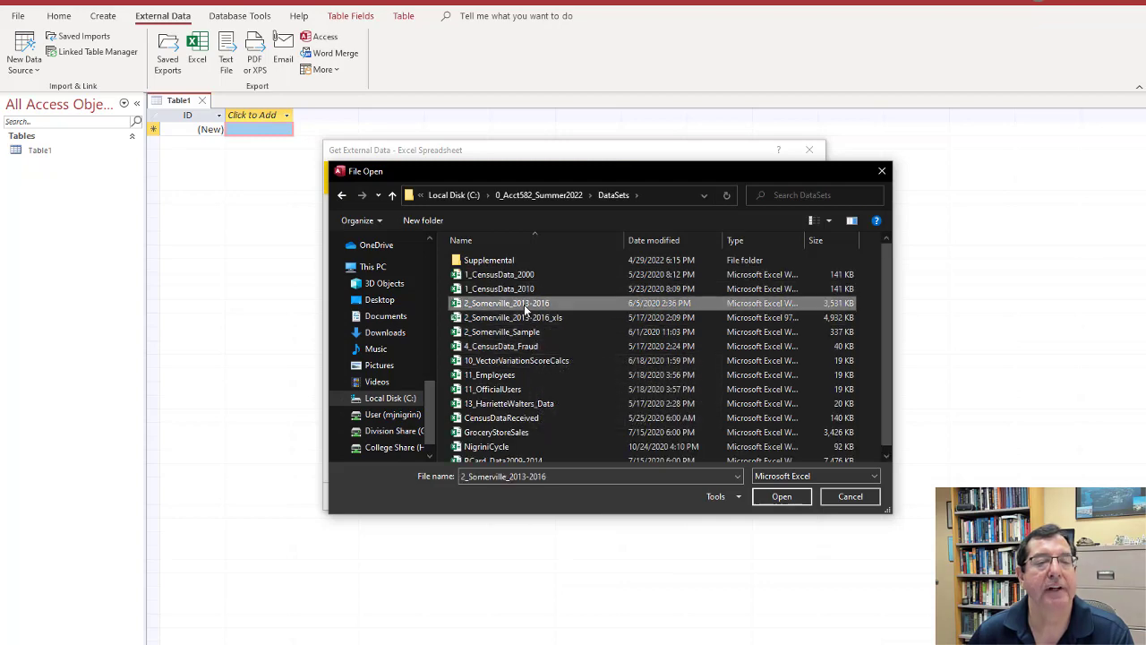
left_click(781, 497)
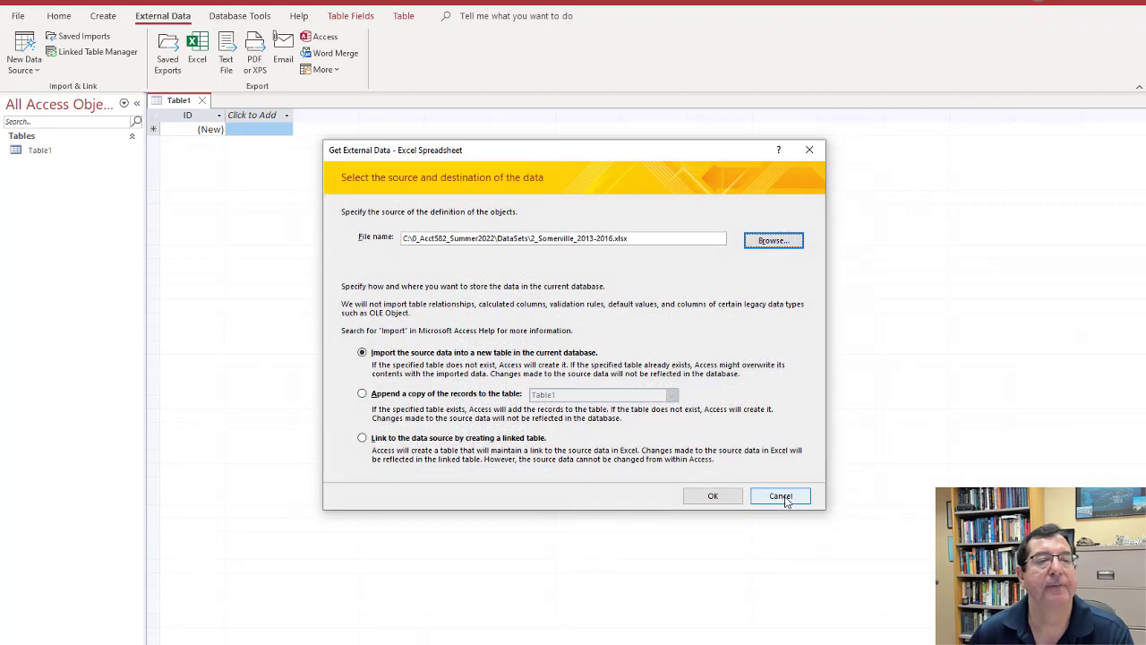
Step: Import the spreadsheet into a new table named CheckBook, with first-row column headings, default field options and no primary key
left_click(723, 498)
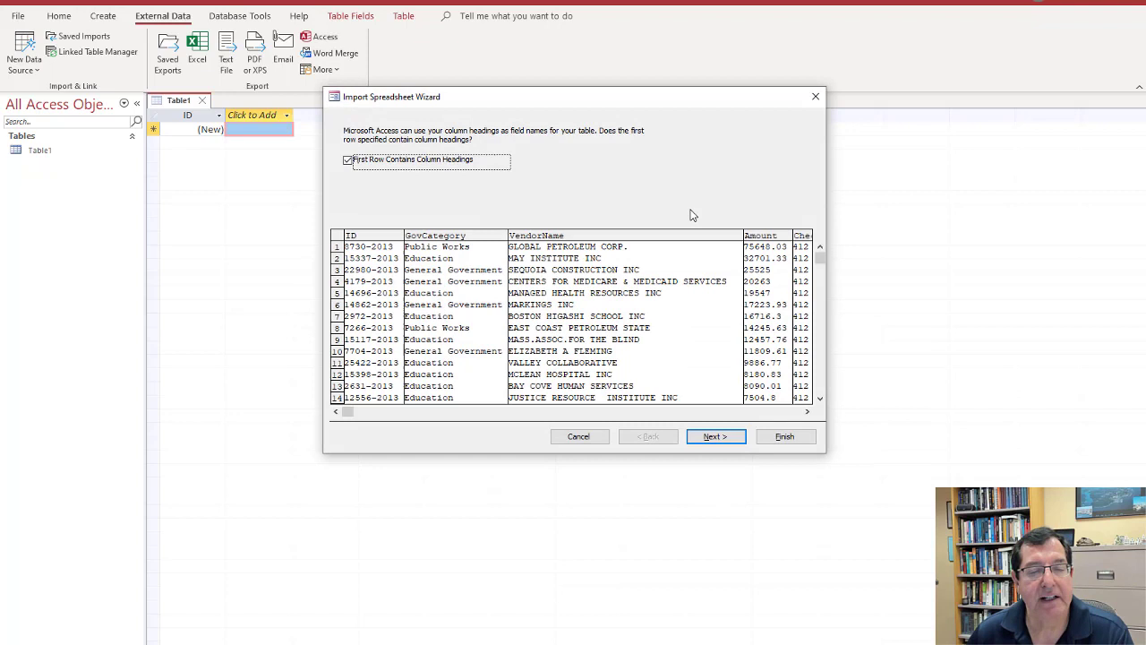
left_click(716, 437)
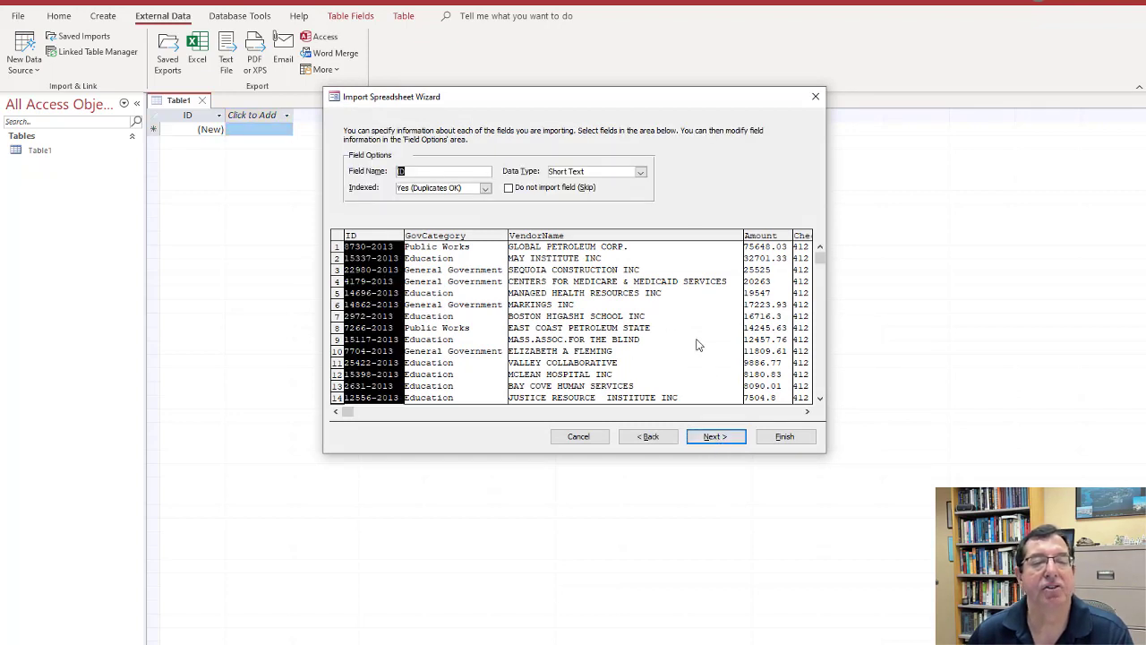
left_click(714, 437)
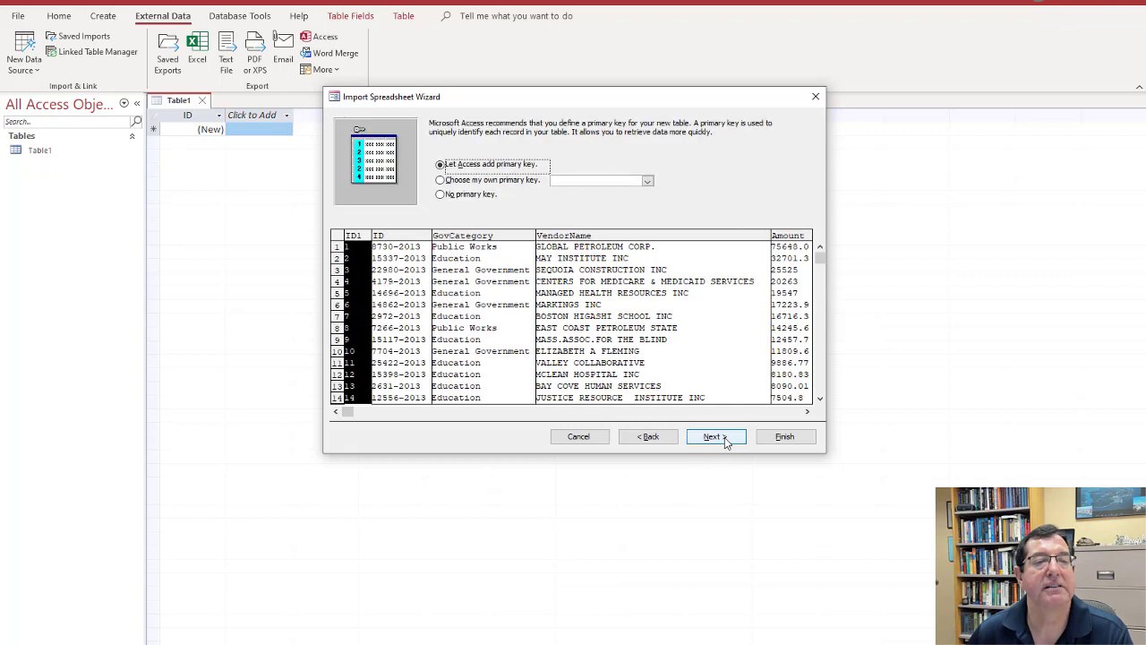
left_click(442, 194)
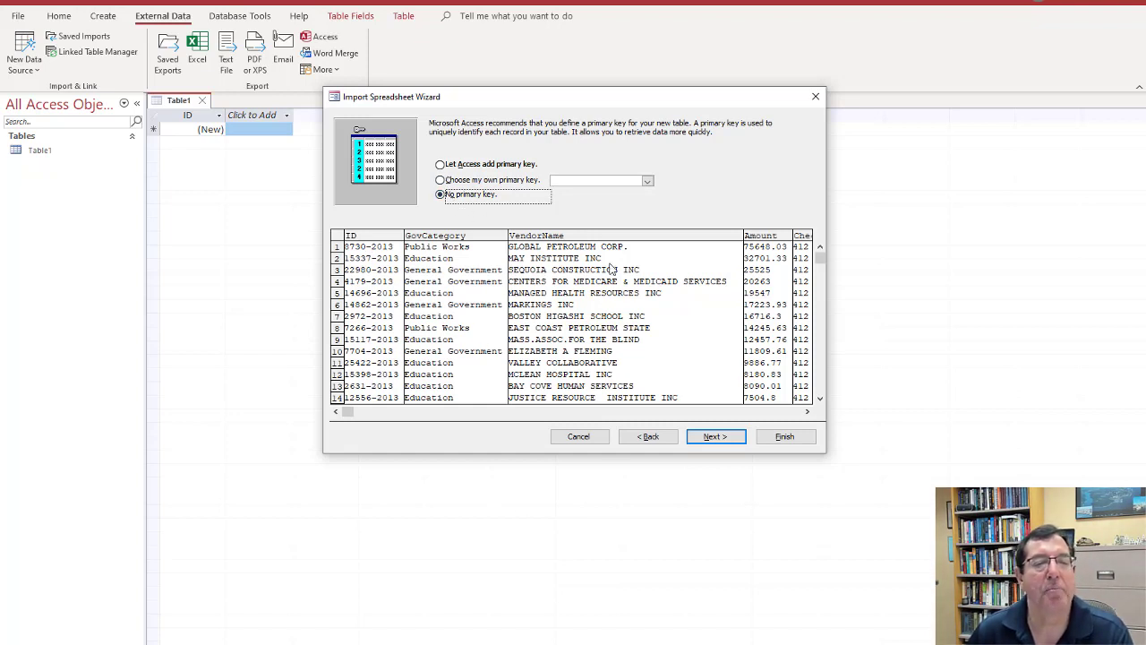
left_click(714, 437)
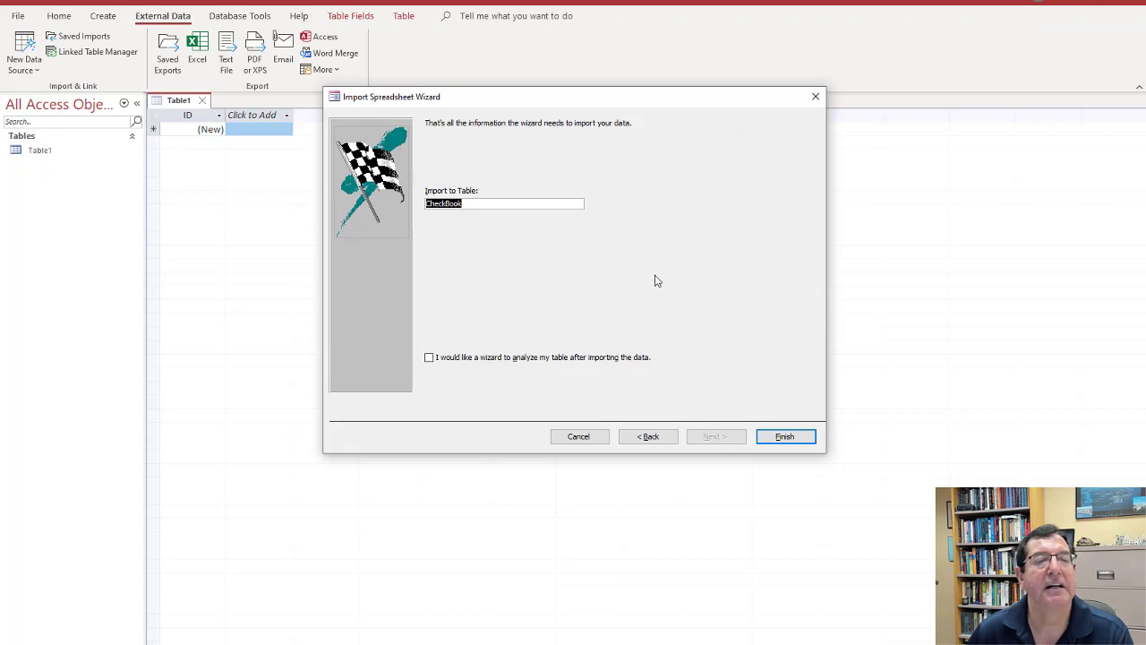
left_click(784, 437)
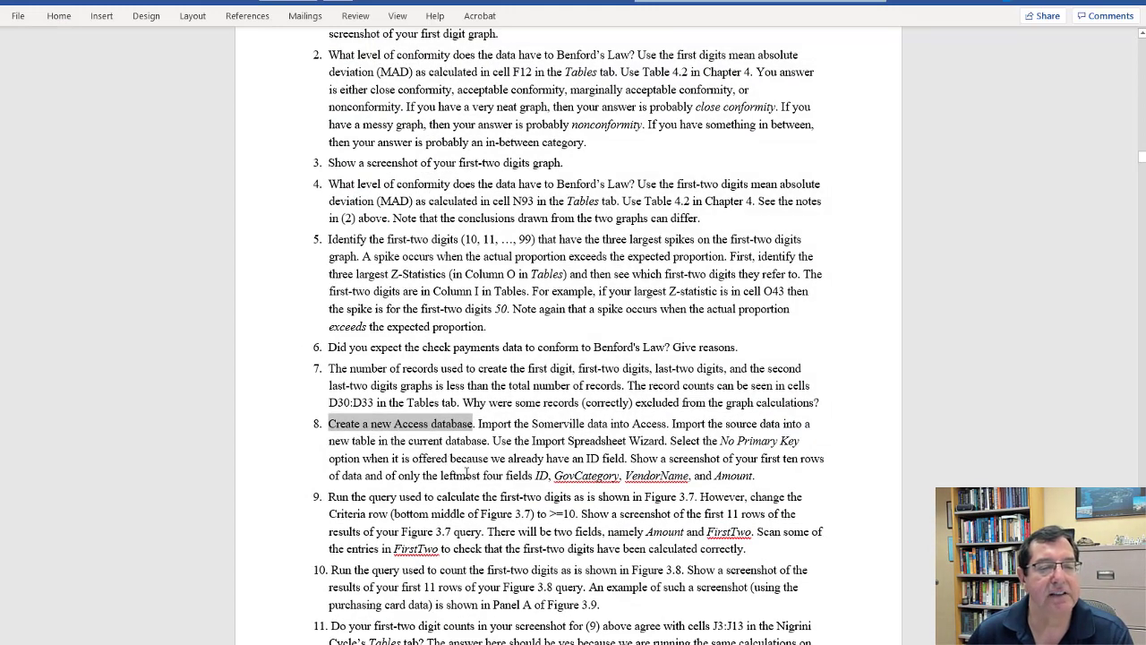
Step: Read question 9 in Word, mark its instruction to calculate the first-two digits as in Figure 3.7, and return to Access
scroll(466, 475, "down", 2)
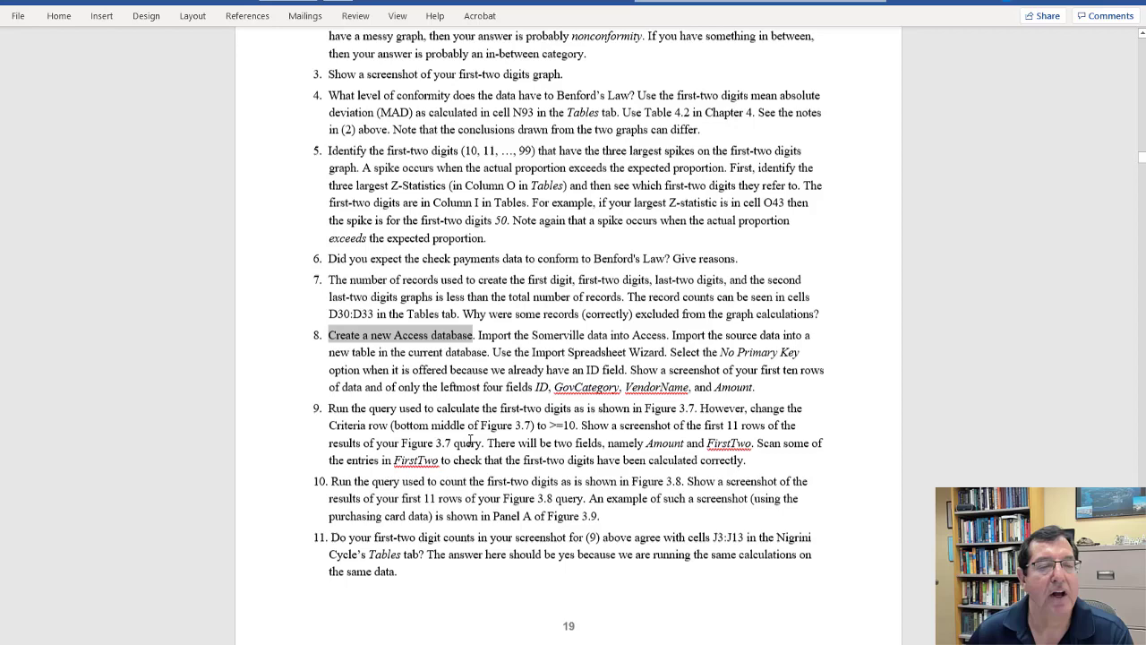
left_click_drag(424, 405, 696, 404)
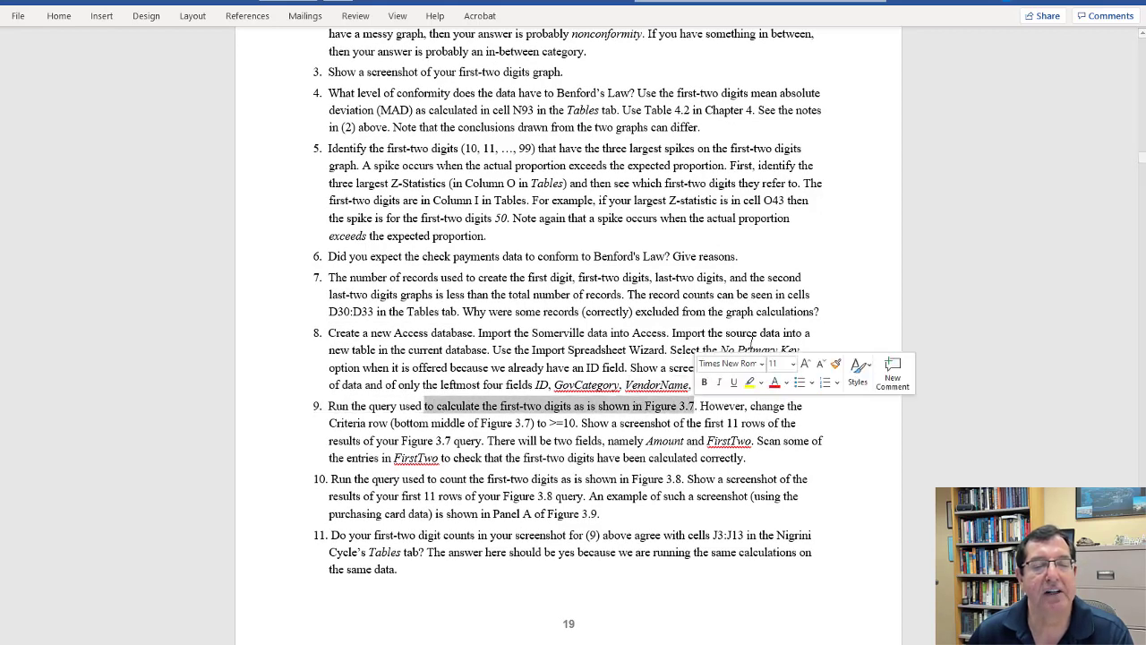
left_click(1070, 1)
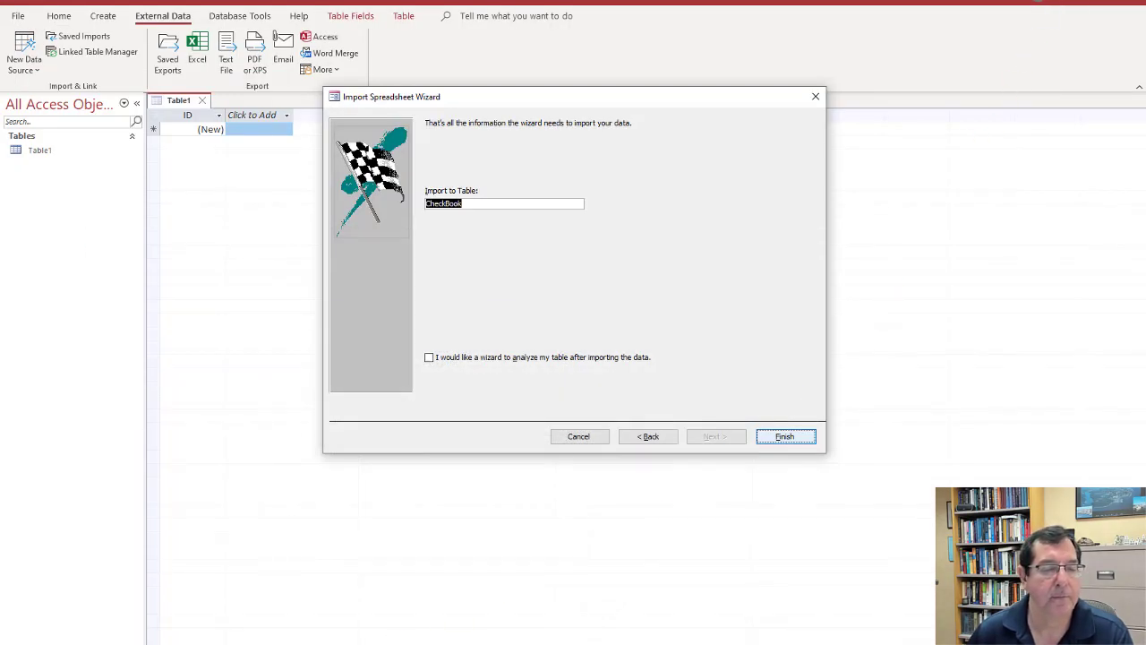
Step: Switch to the Acrobat PDF and examine Figure 3.7 on page 99 with the FirstTwo query formula, then minimize the PDF
mouse_move(318, 641)
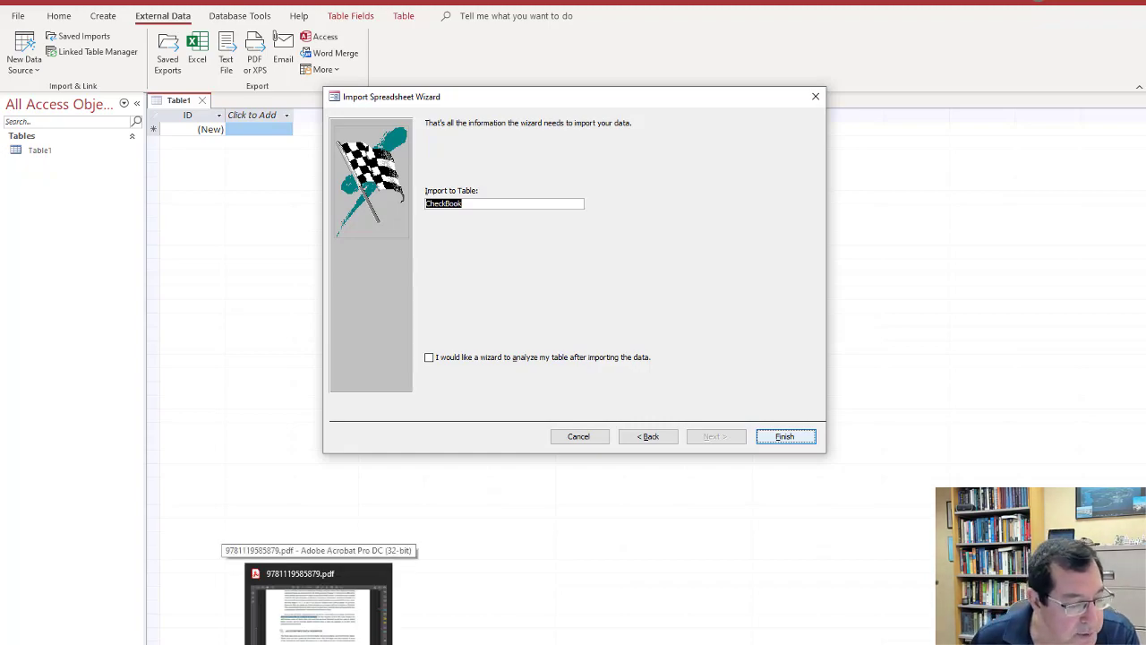
left_click(318, 609)
scroll(550, 537, "down", 10)
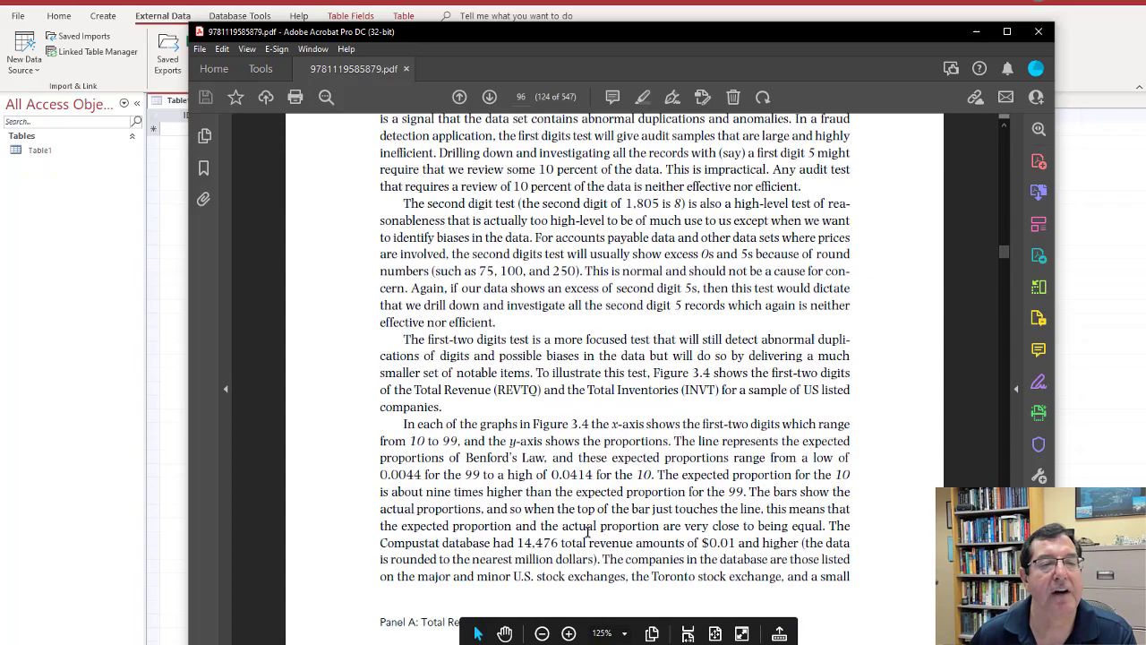
scroll(588, 532, "down", 15)
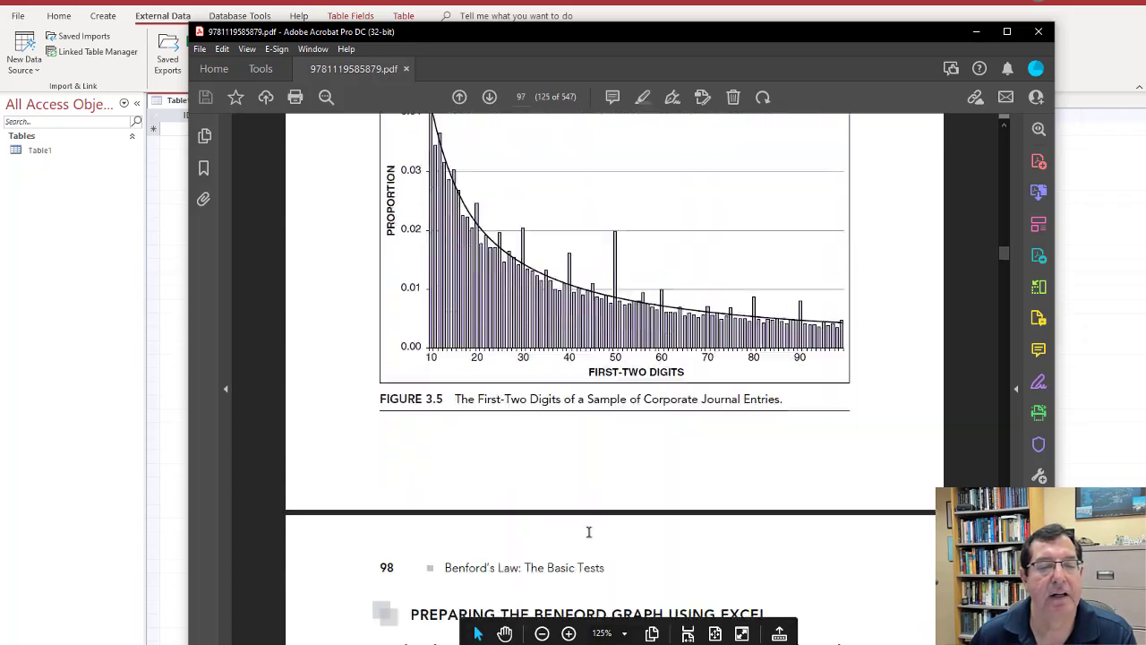
scroll(589, 531, "down", 20)
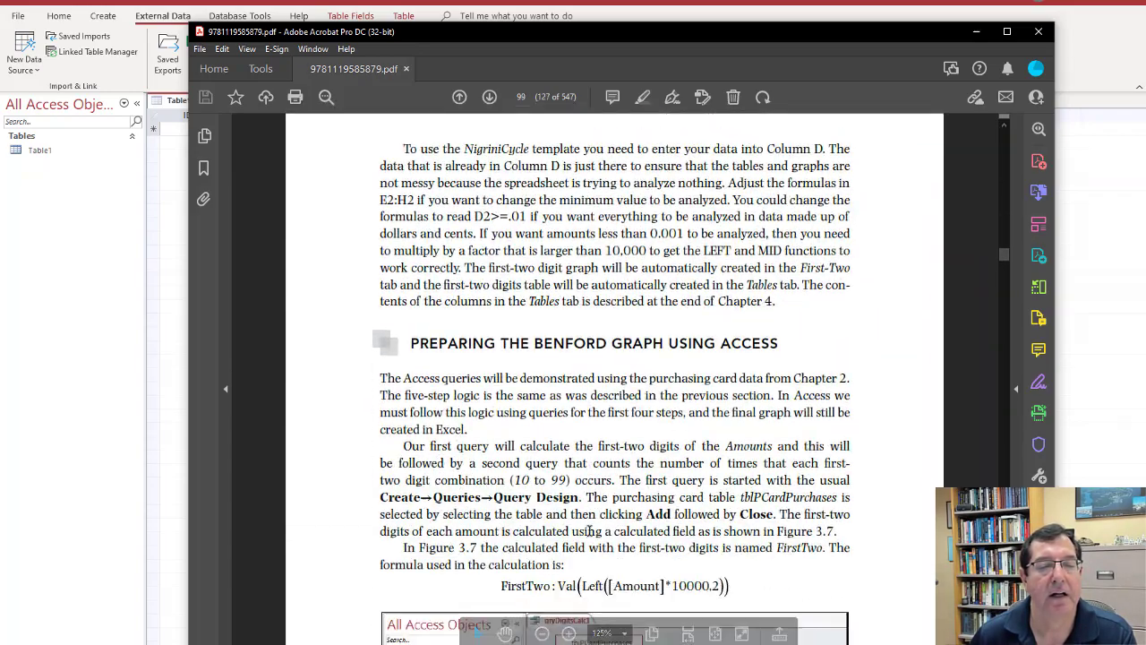
scroll(589, 532, "down", 6)
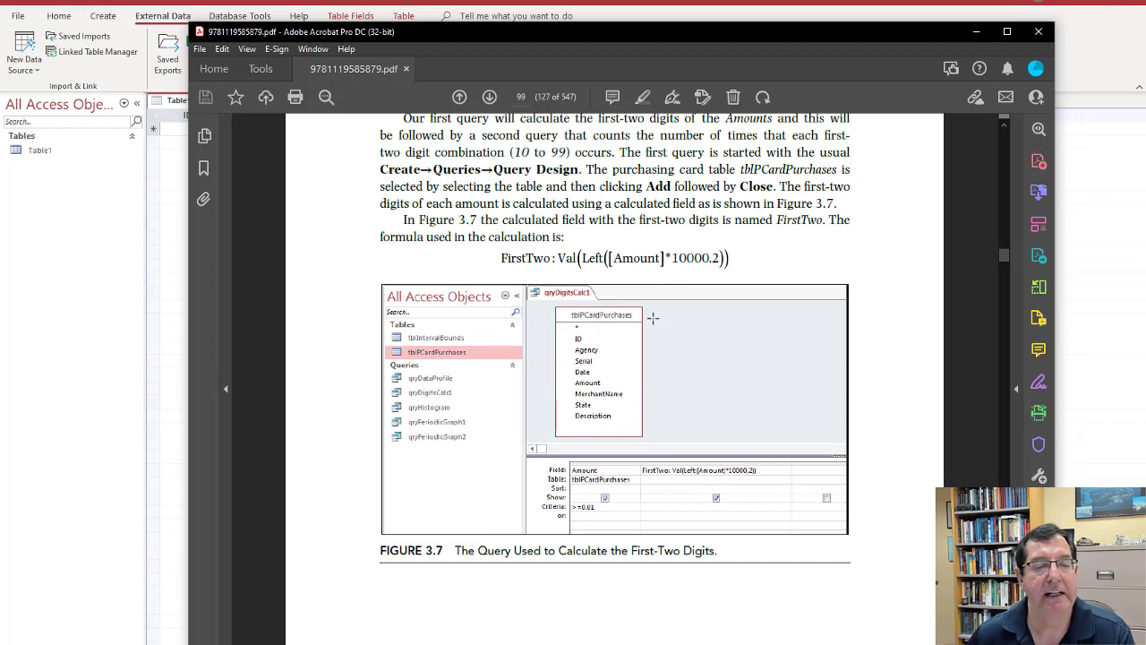
left_click(976, 31)
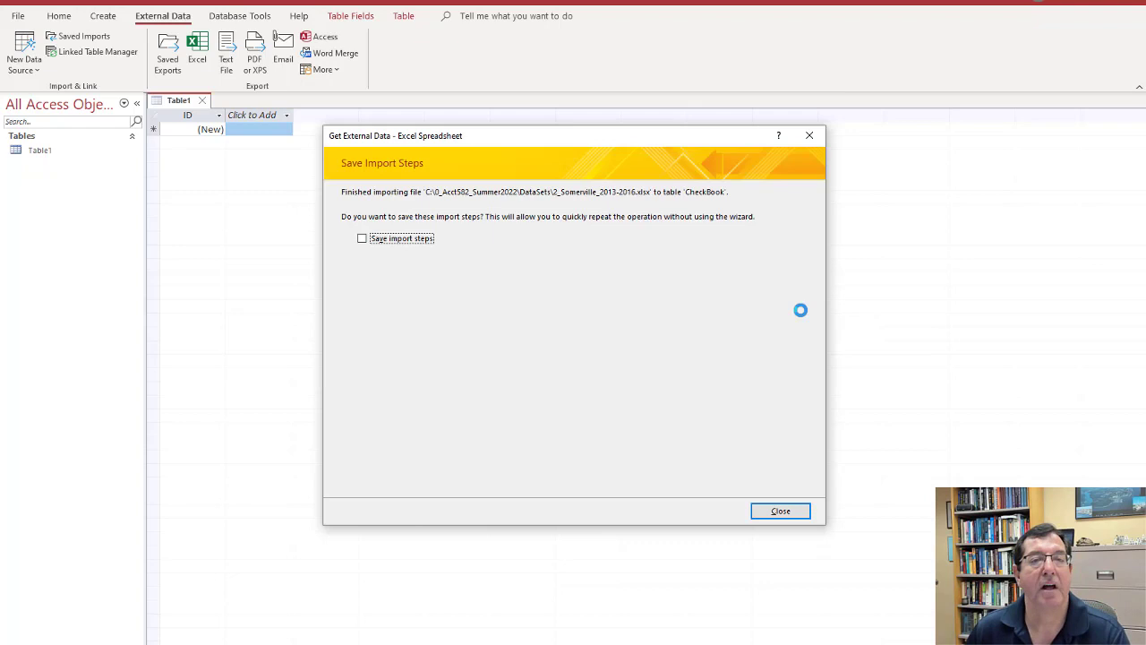
Step: Finish the import without saving the import steps and open the CheckBook table
left_click(780, 512)
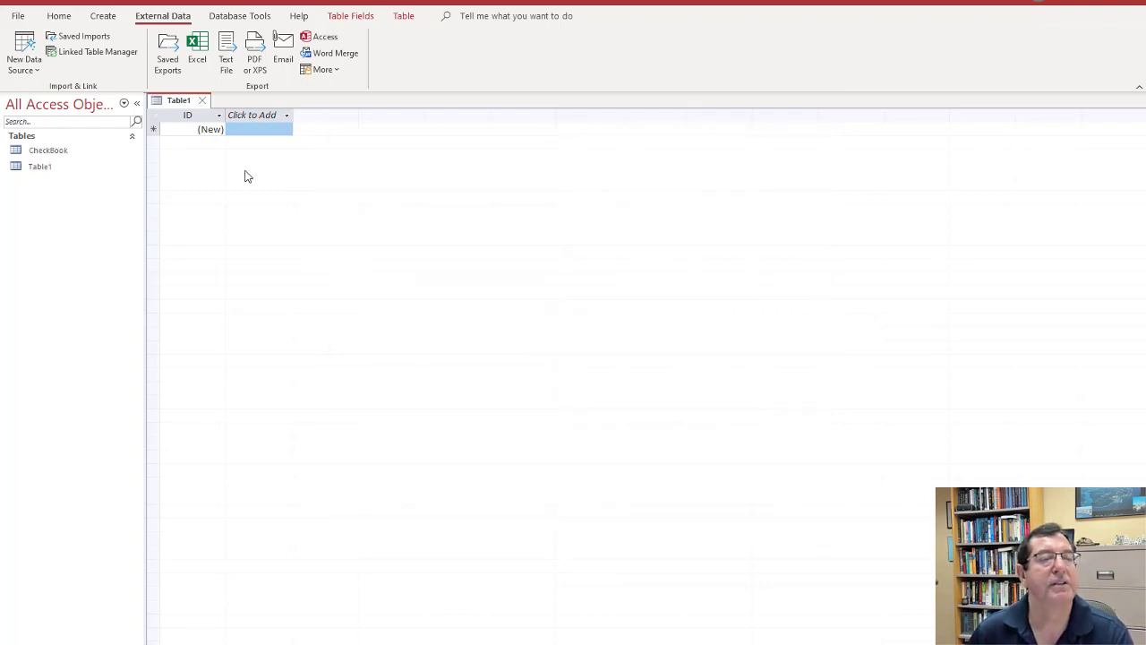
double_click(56, 153)
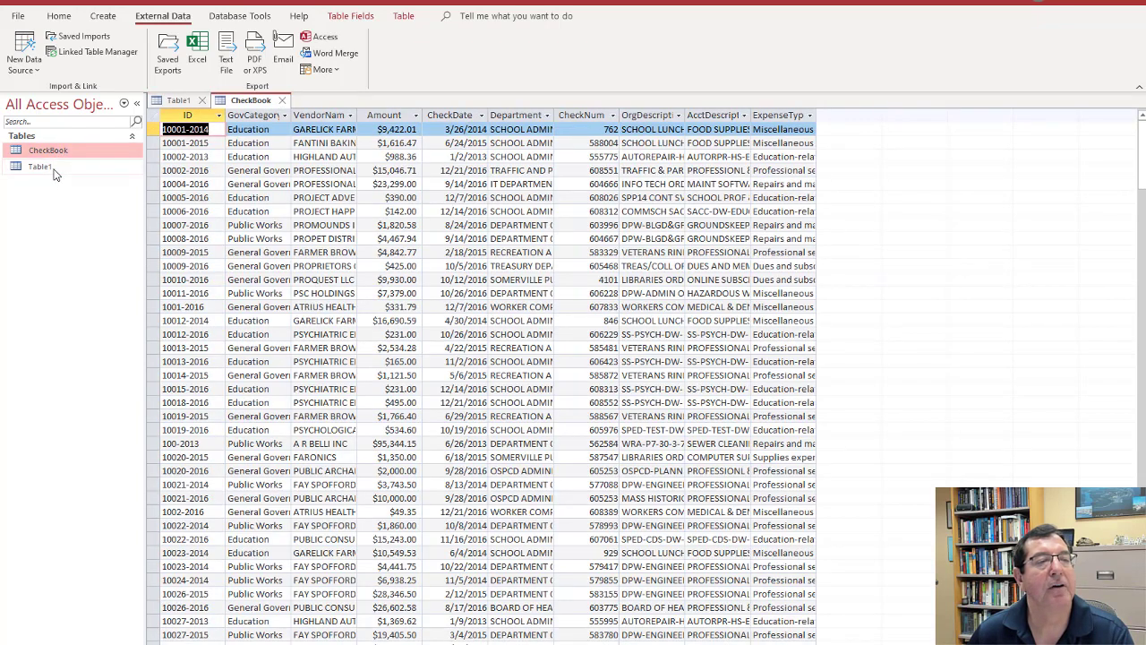
Step: Try to delete Table1 from the database, dismiss the alert, and close the table so it is discarded
left_click(77, 170)
right_click(77, 170)
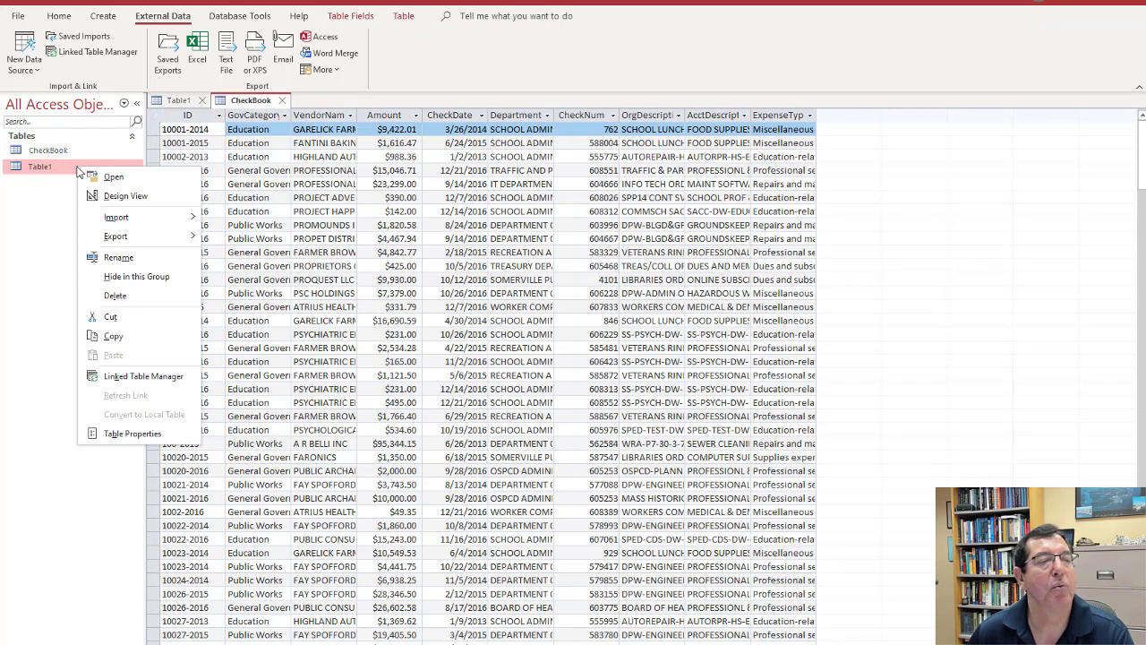
left_click(125, 298)
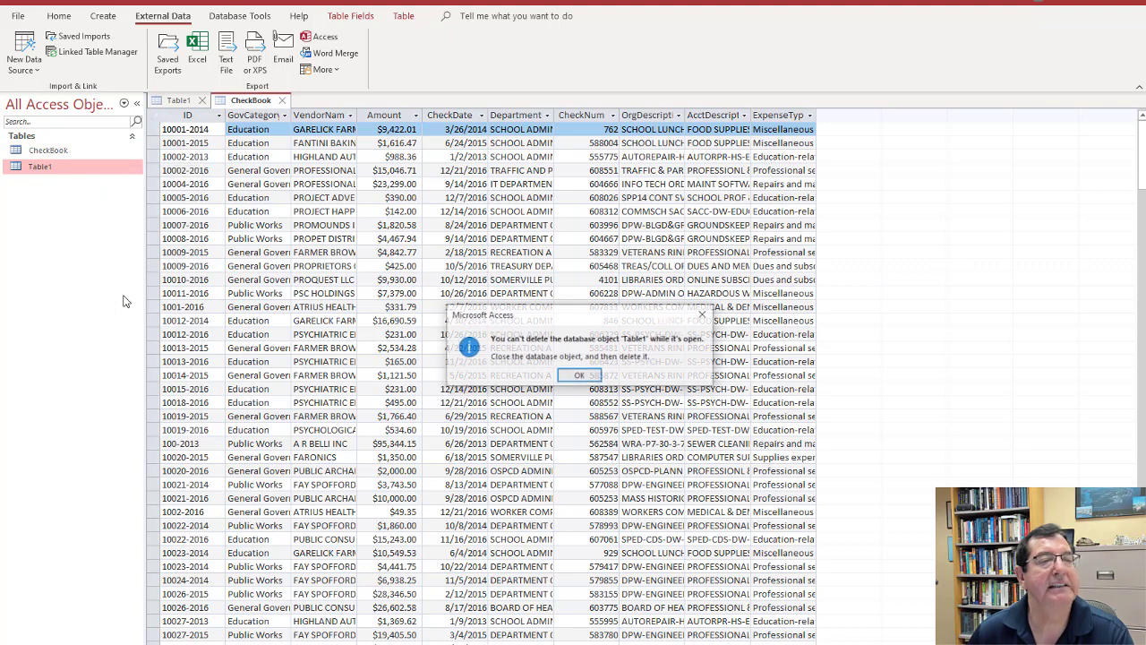
left_click(579, 375)
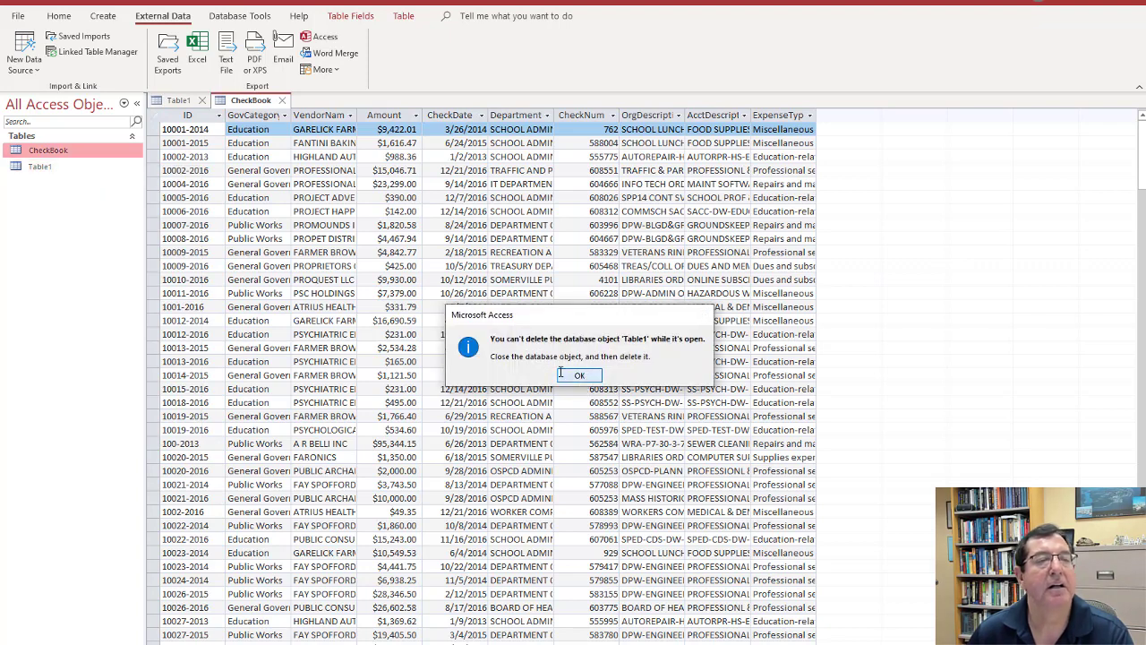
left_click(203, 100)
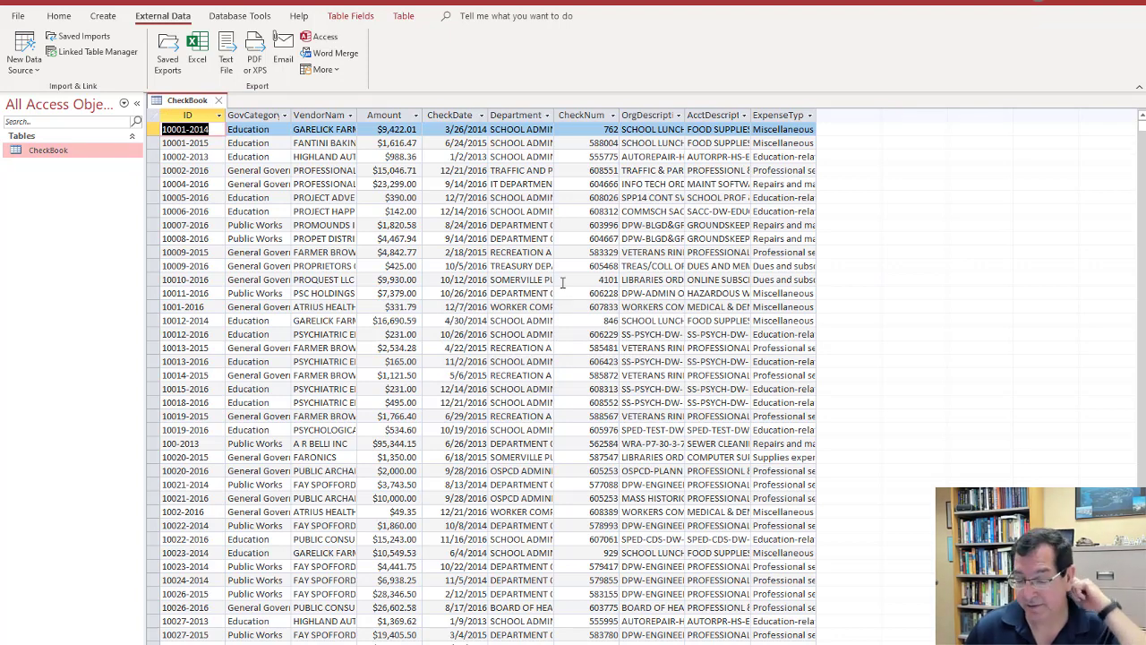
left_click(384, 115)
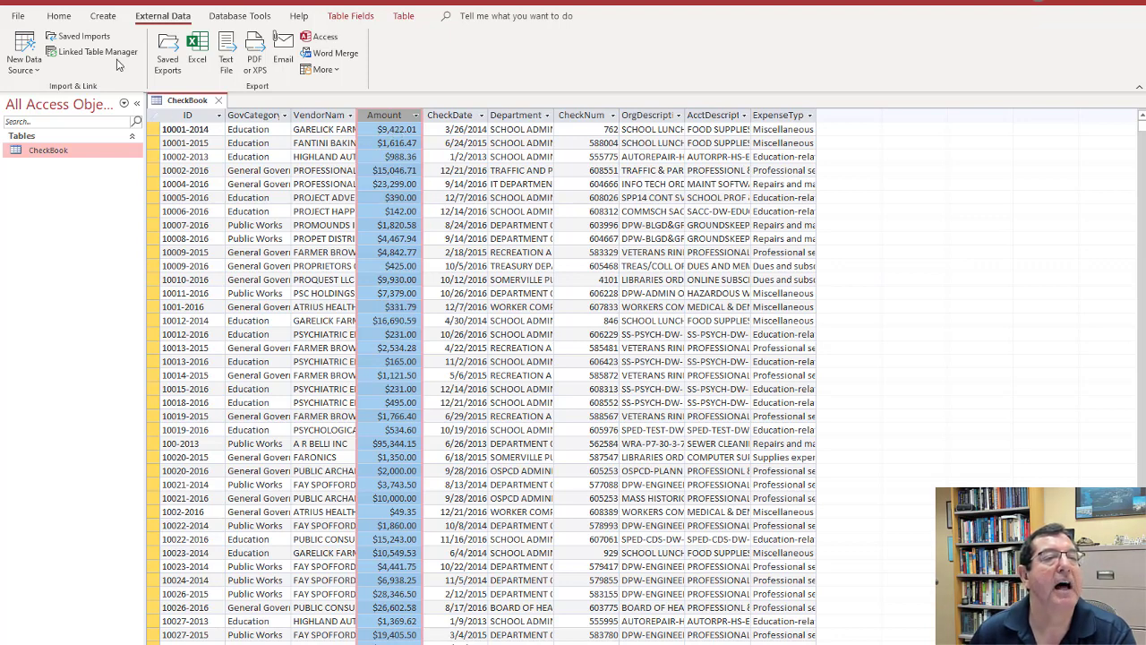
left_click(110, 17)
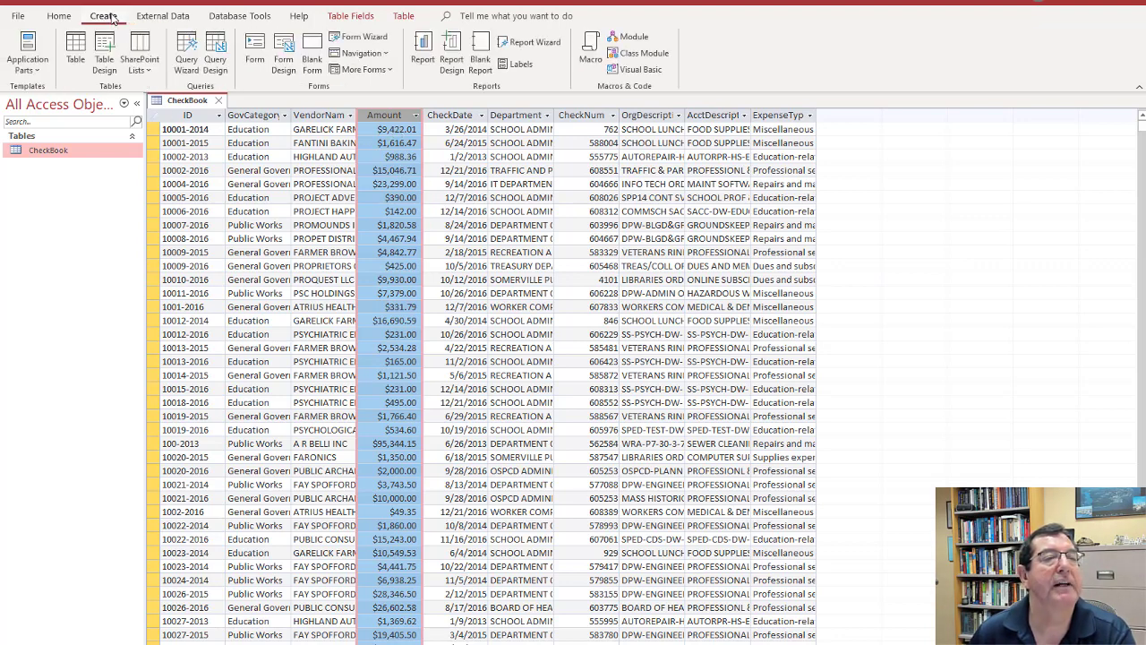
left_click(216, 51)
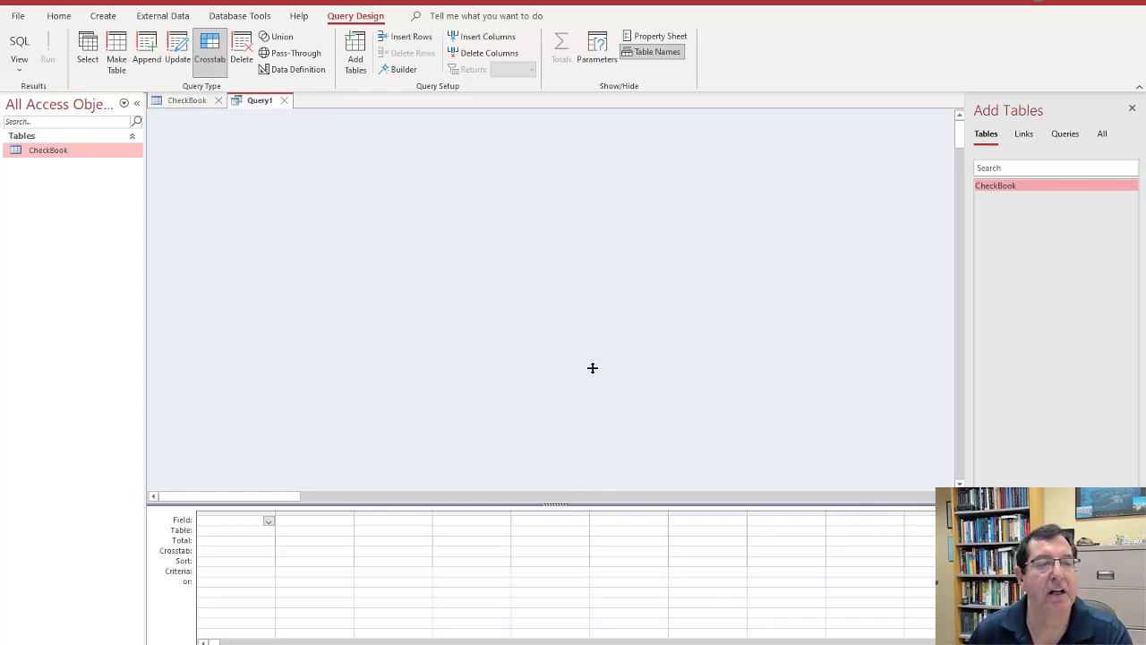
left_click_drag(591, 367, 592, 366)
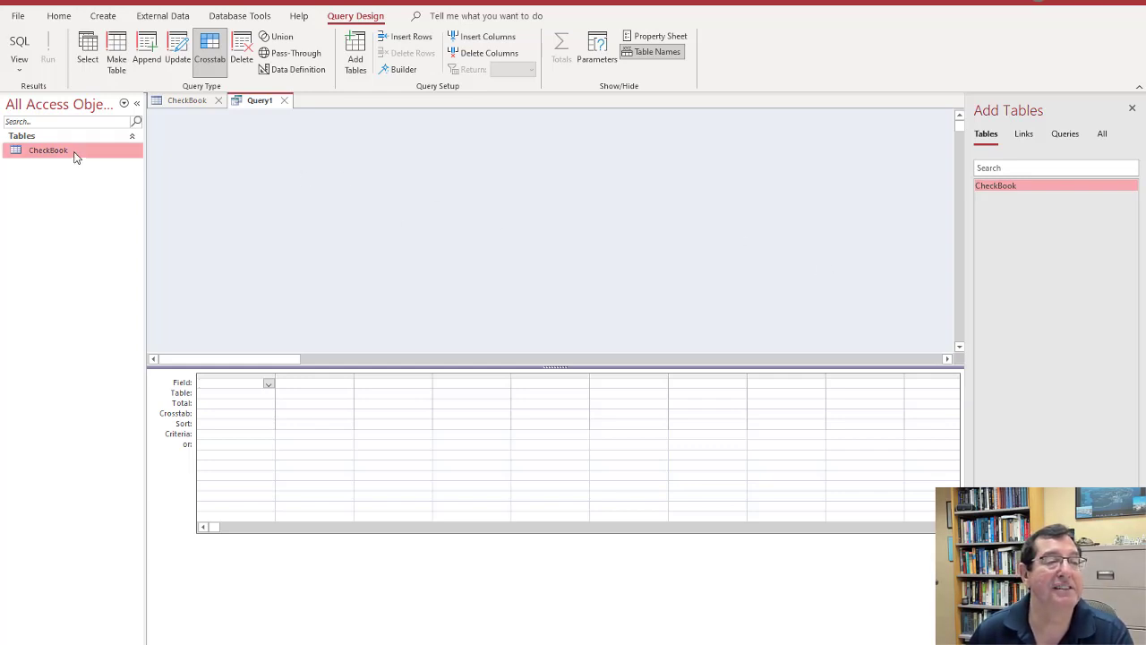
double_click(1016, 191)
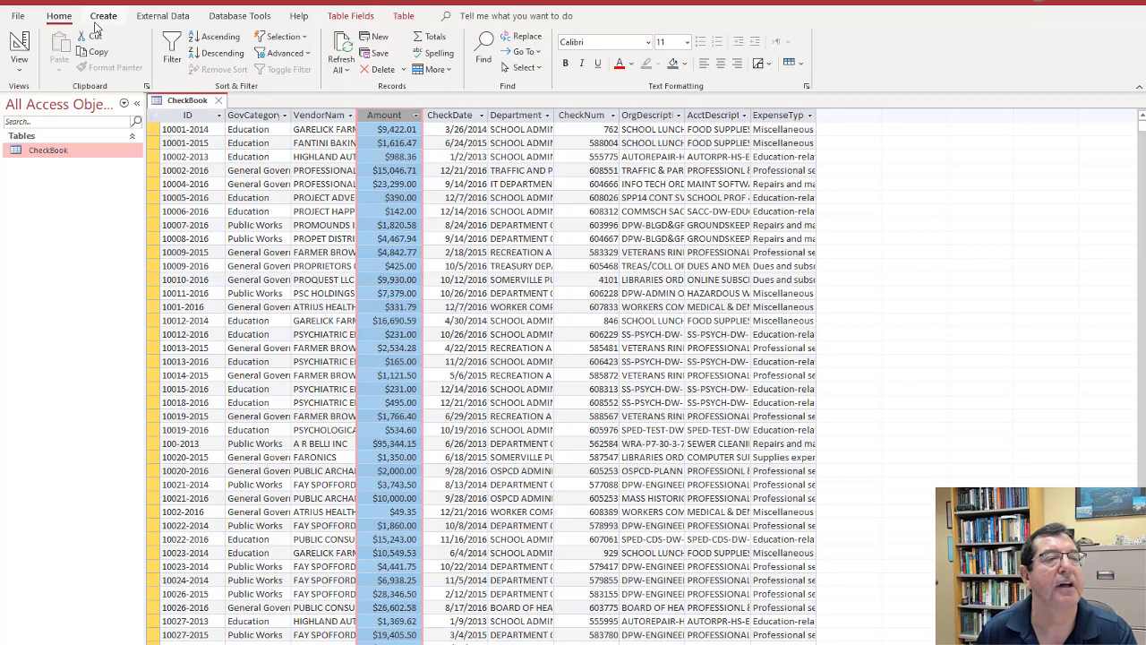
Step: Create a select query in design view on the CheckBook table with the Amount field and the criterion >=10
left_click(103, 16)
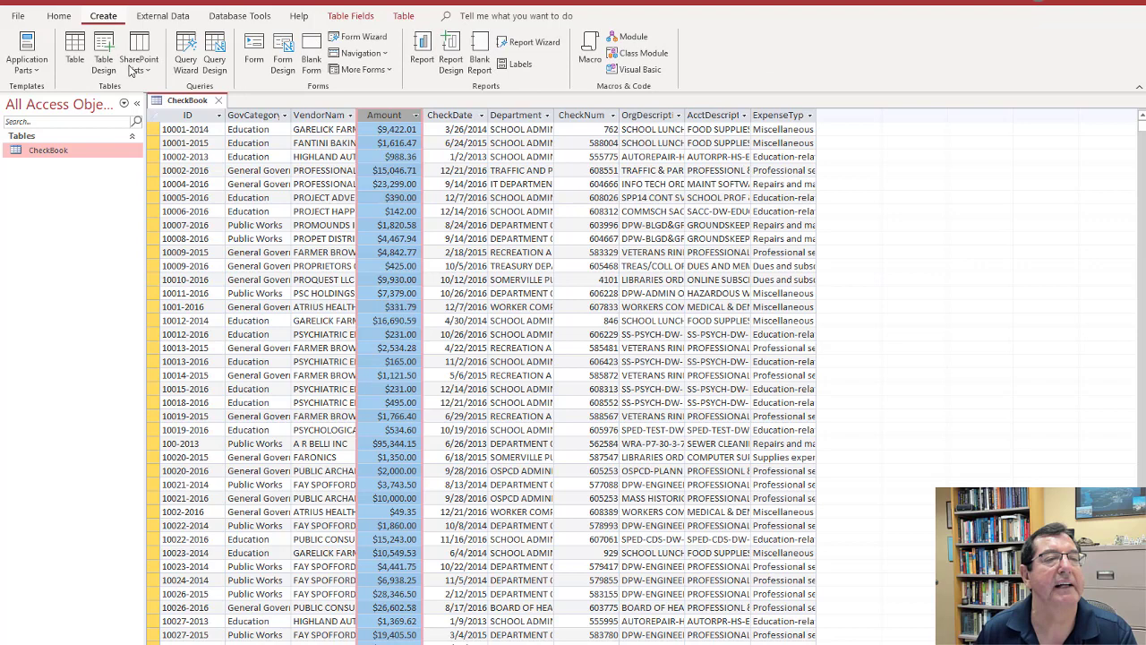
left_click(213, 59)
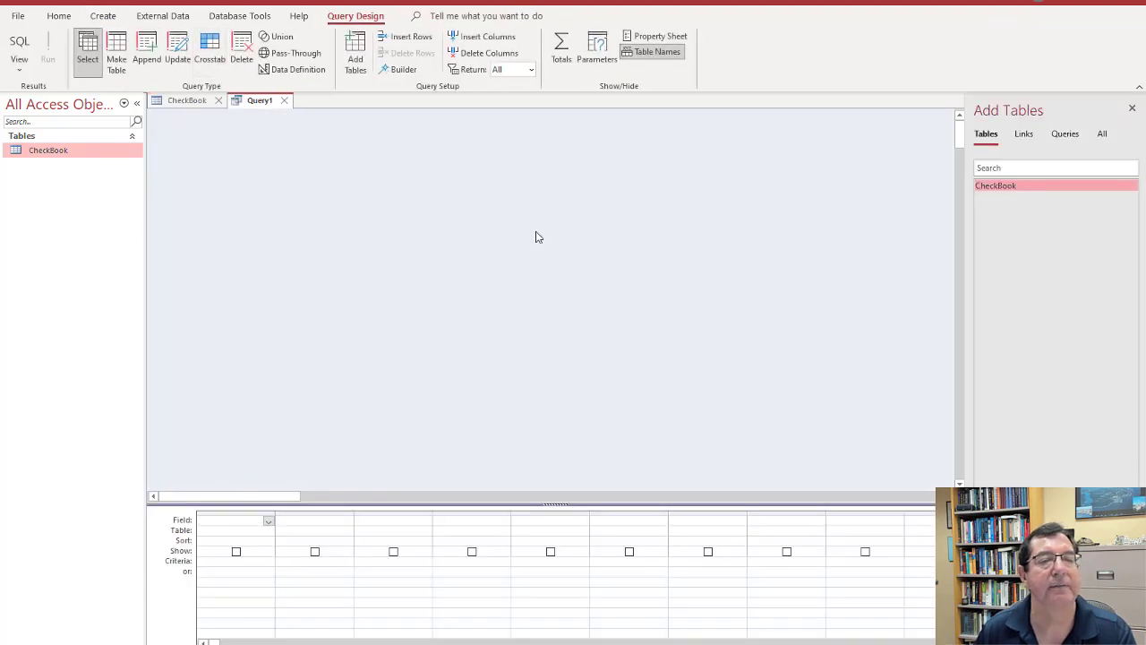
double_click(1053, 188)
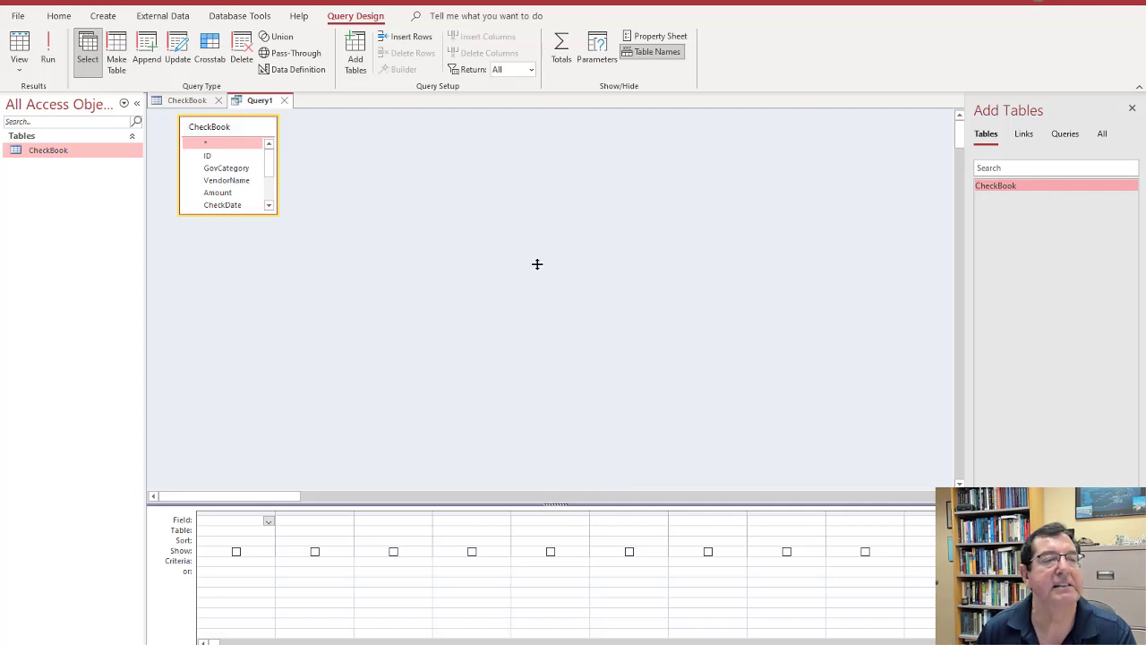
left_click_drag(538, 264, 536, 267)
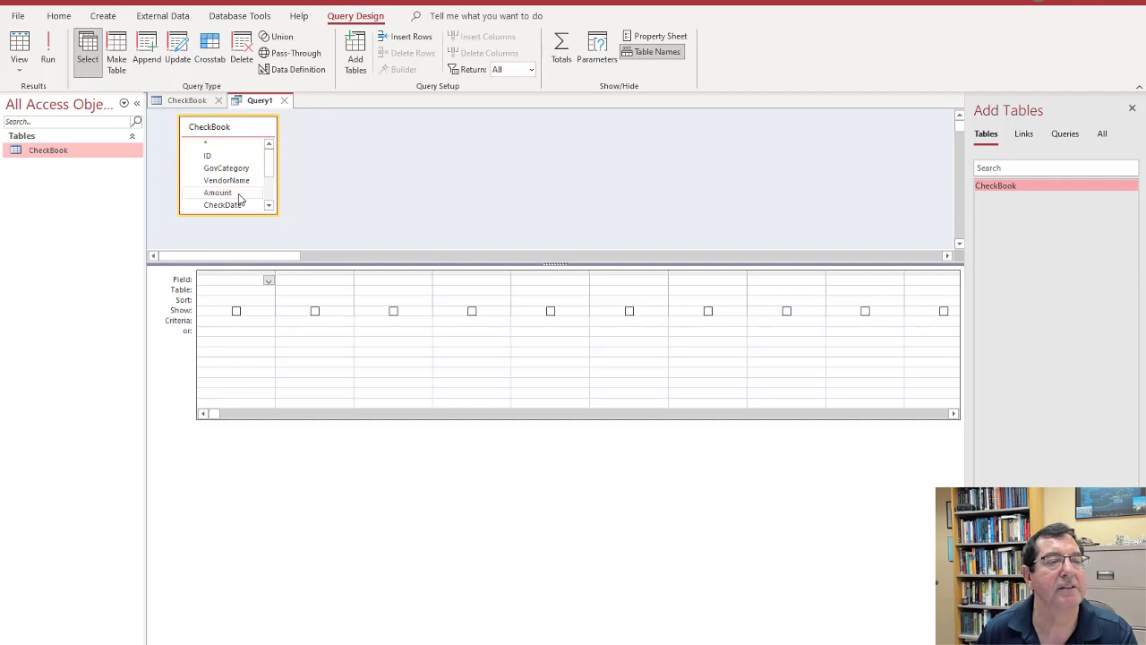
double_click(237, 195)
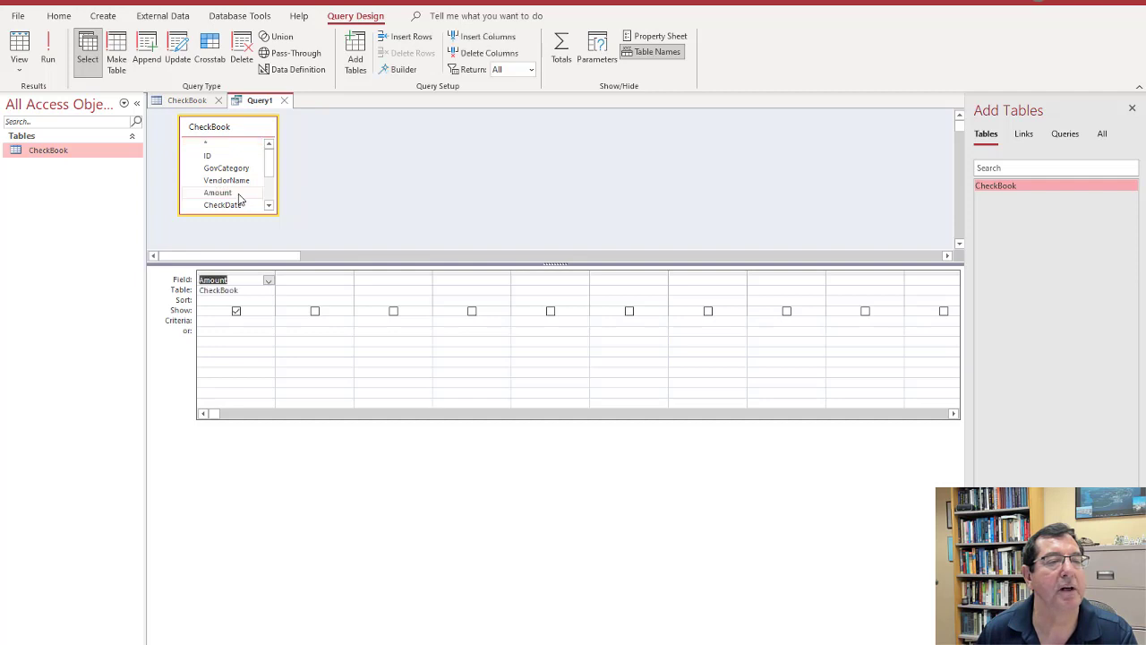
left_click(217, 323)
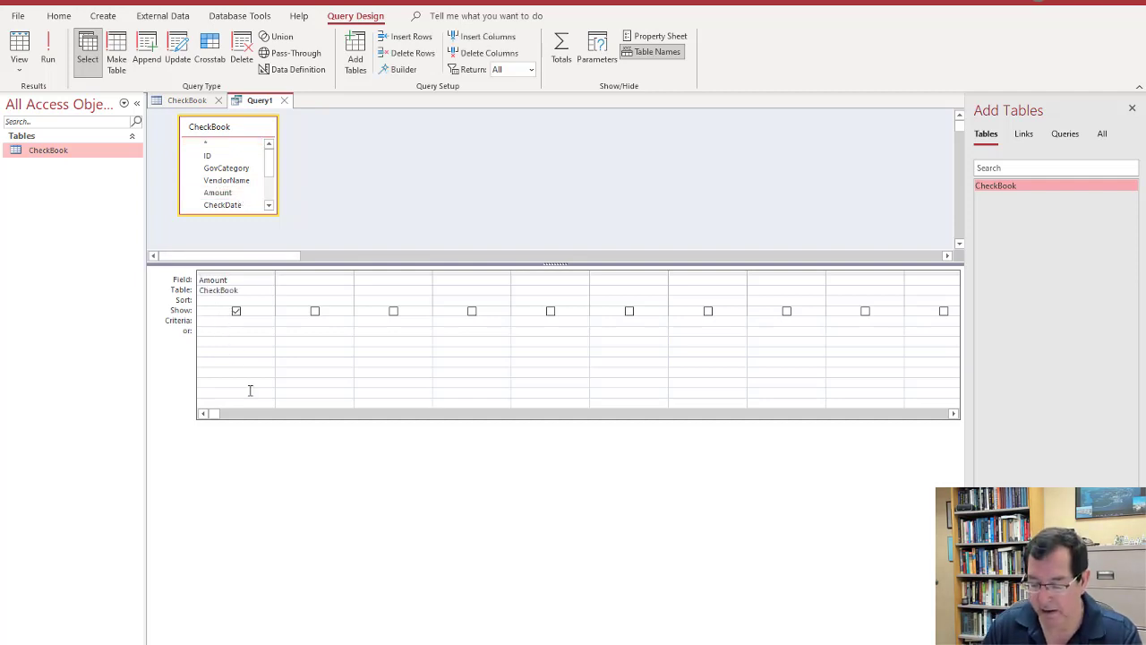
type(">=10")
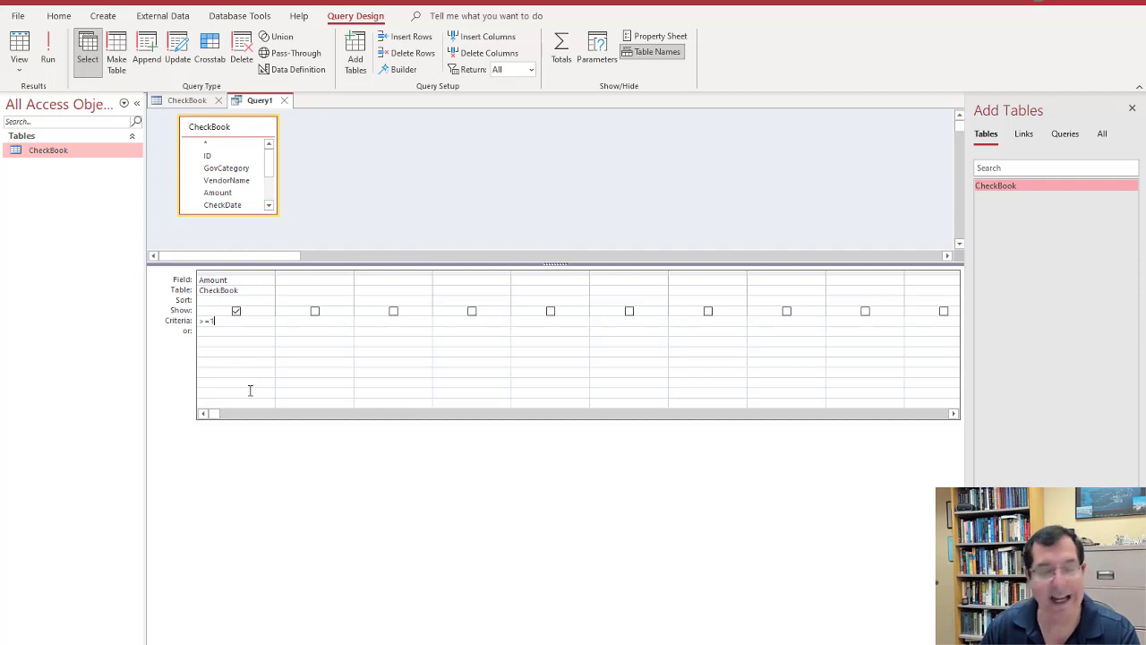
Step: Add the calculated field FirstTwo: Val(Left([Amount],2)) beside Amount, widening its column to fit the expression
left_click(306, 279)
left_click_drag(353, 271, 457, 271)
type("Firs")
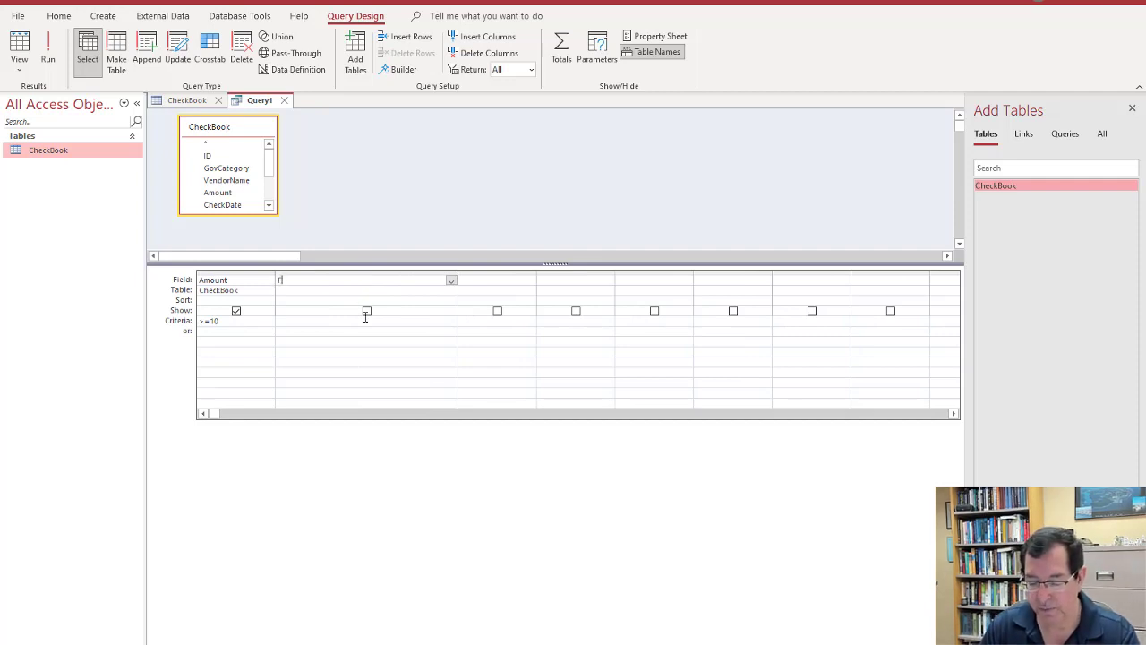
type("N")
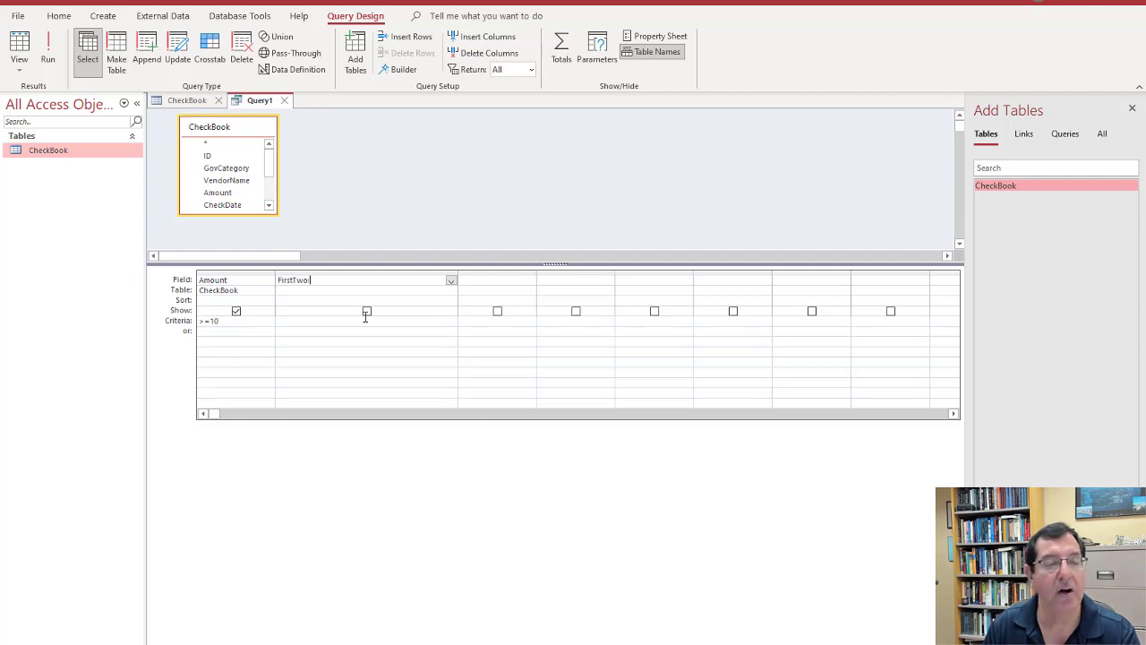
type("wo: Val(Left([Am")
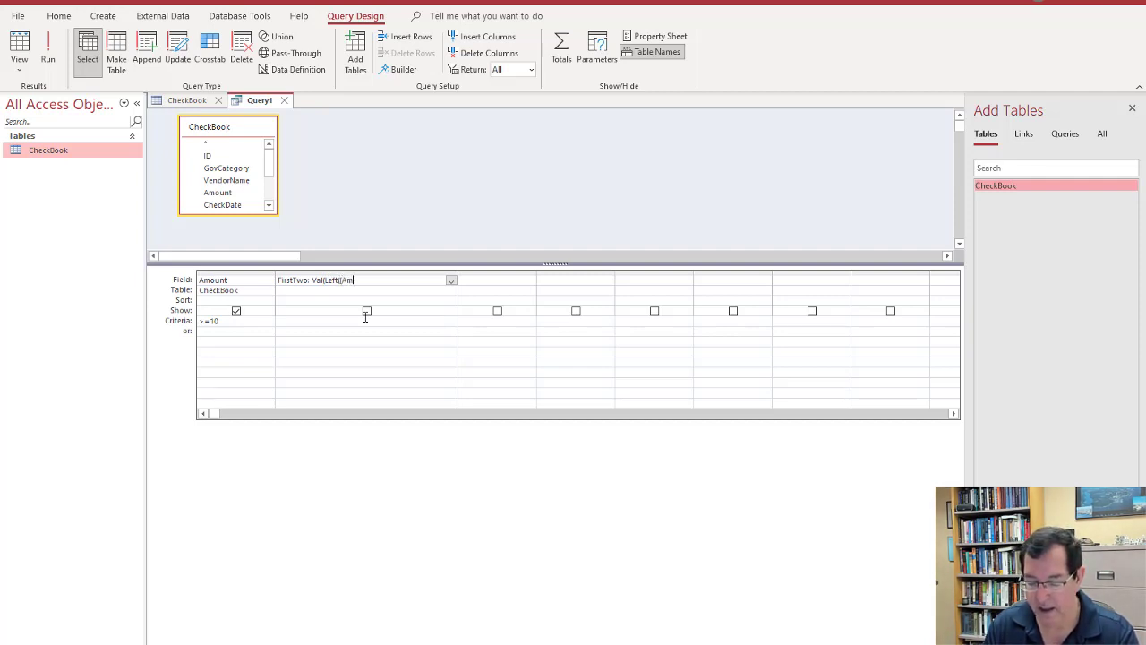
type("],2")
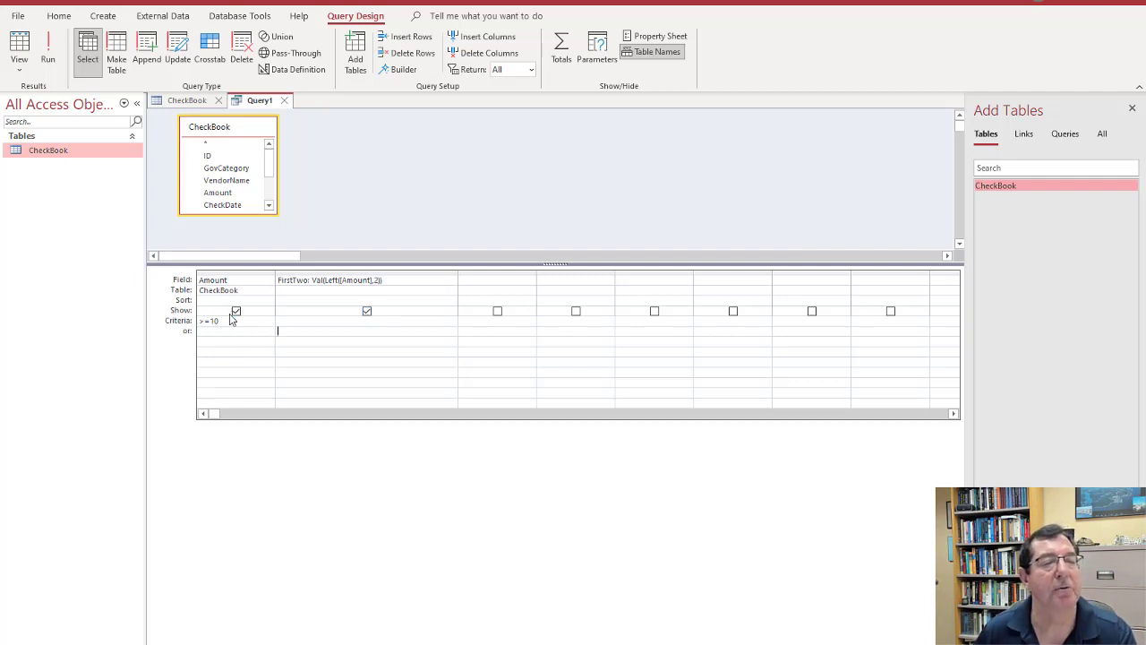
left_click(370, 327)
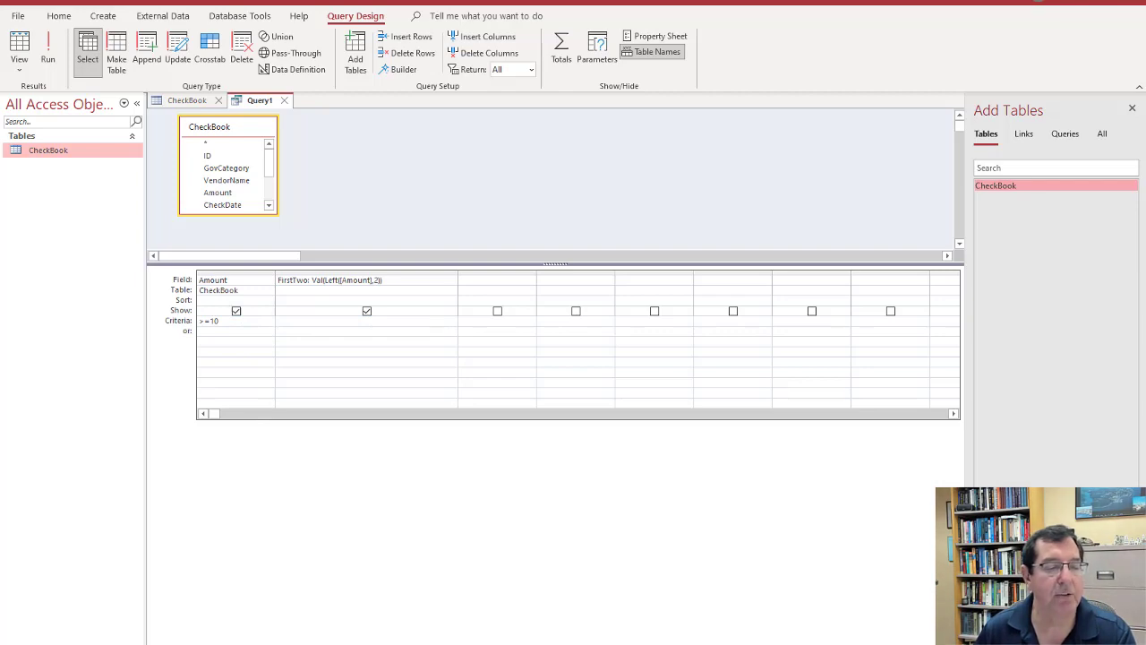
Step: Switch to Word, mark the >=10 criteria instruction in question 9, and return to the Access query
key("alt+Tab")
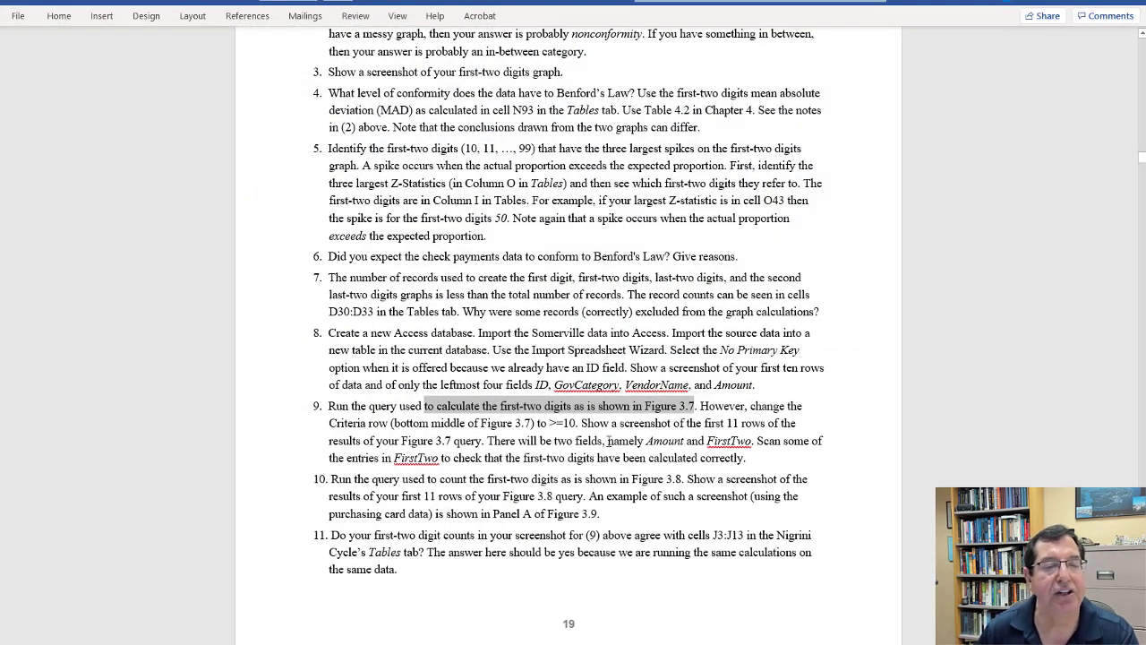
left_click_drag(537, 422, 580, 423)
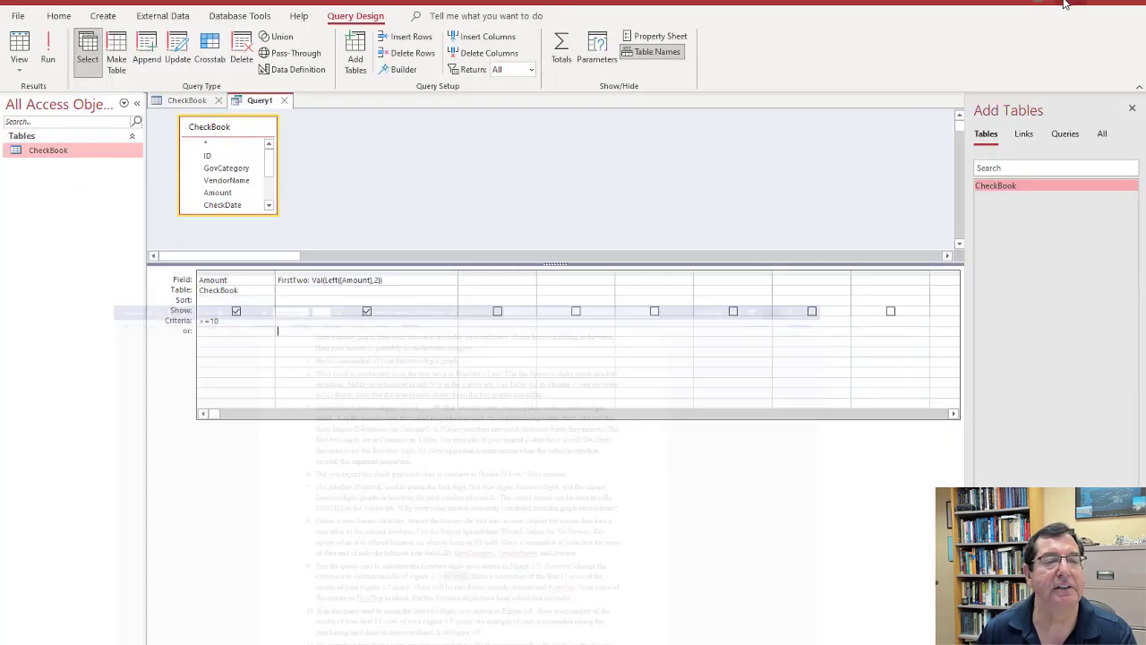
left_click(1070, 4)
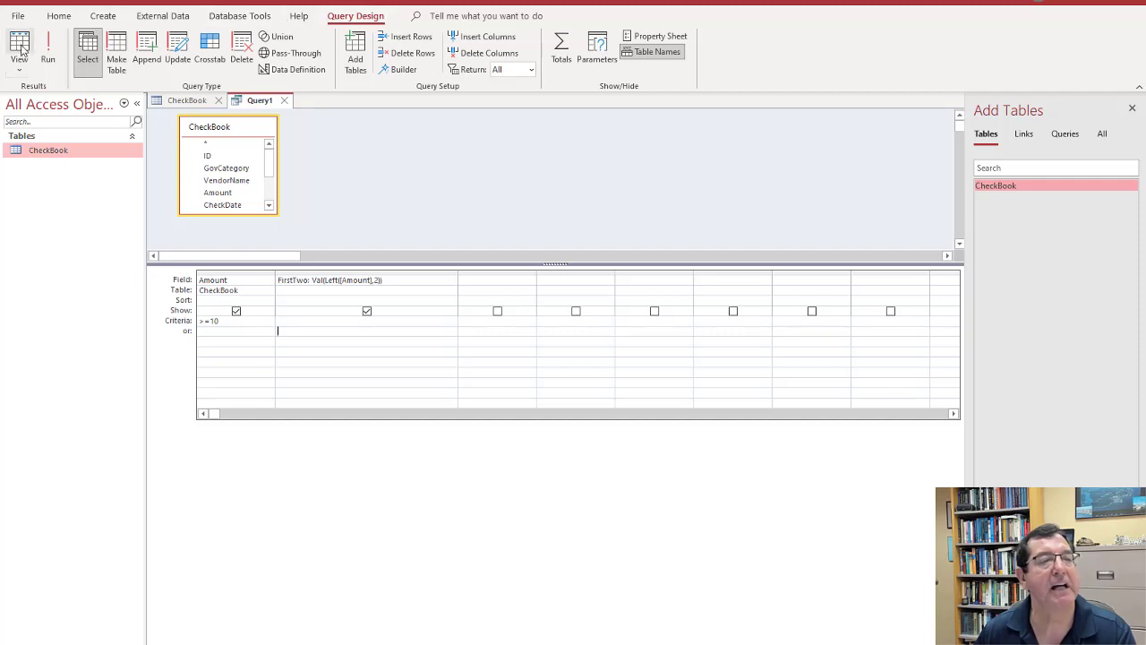
Step: Run the query, check the FirstTwo values against the Amount entries, and return to its design view
left_click(47, 59)
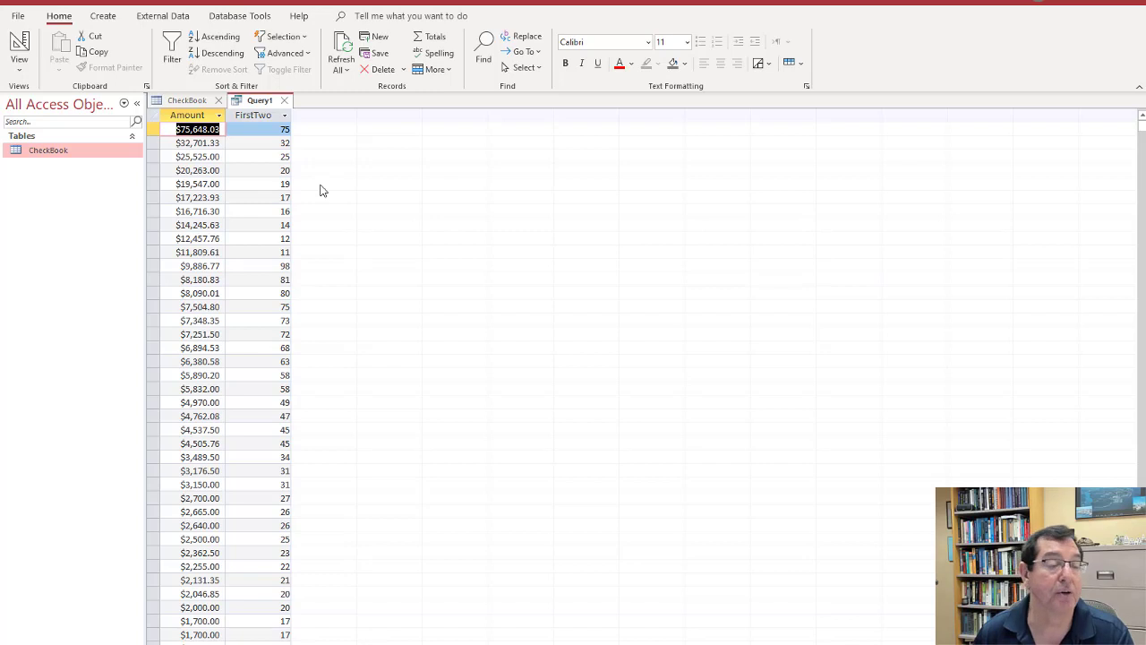
right_click(267, 104)
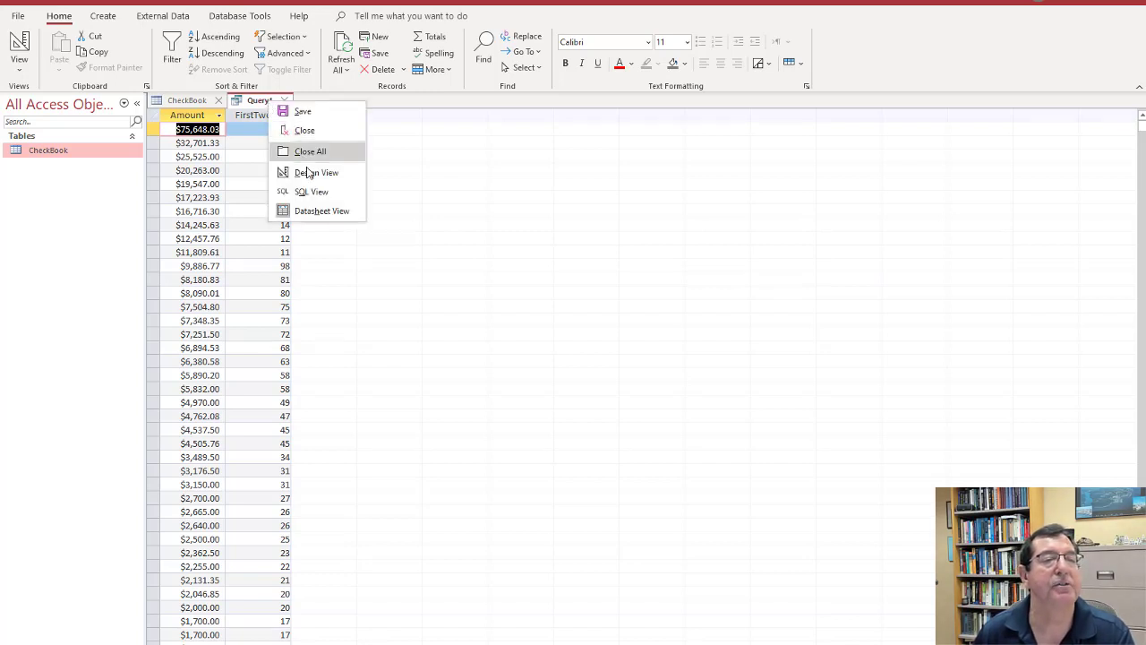
key("Escape")
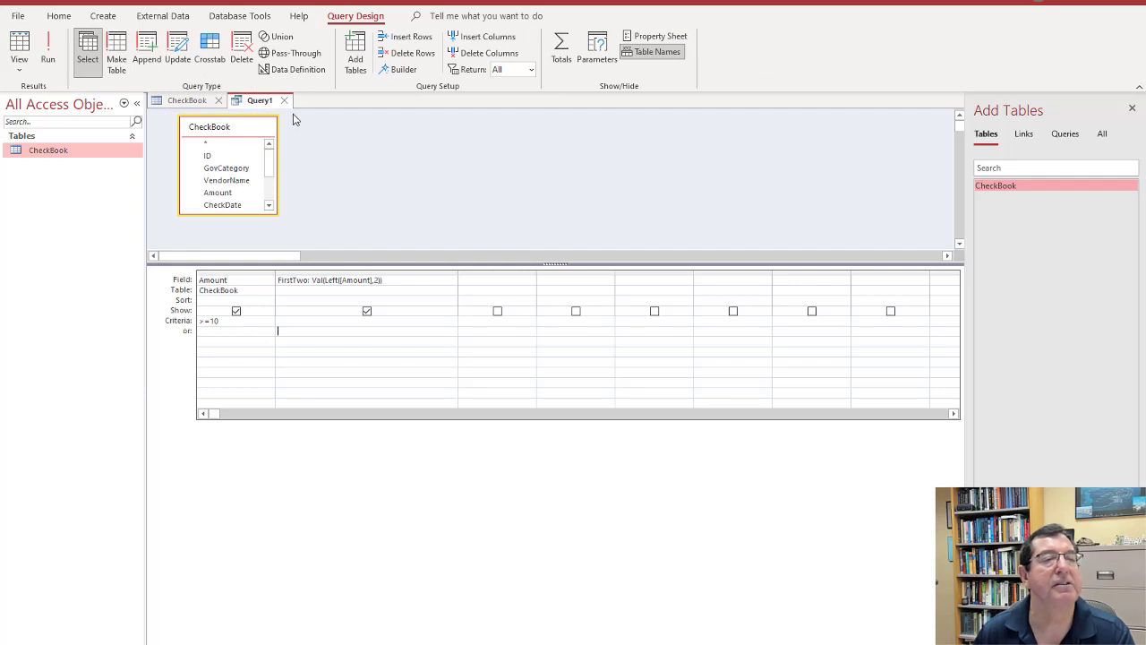
Step: Save the query as qryDigitsCalcFT and close it
right_click(271, 104)
left_click(315, 114)
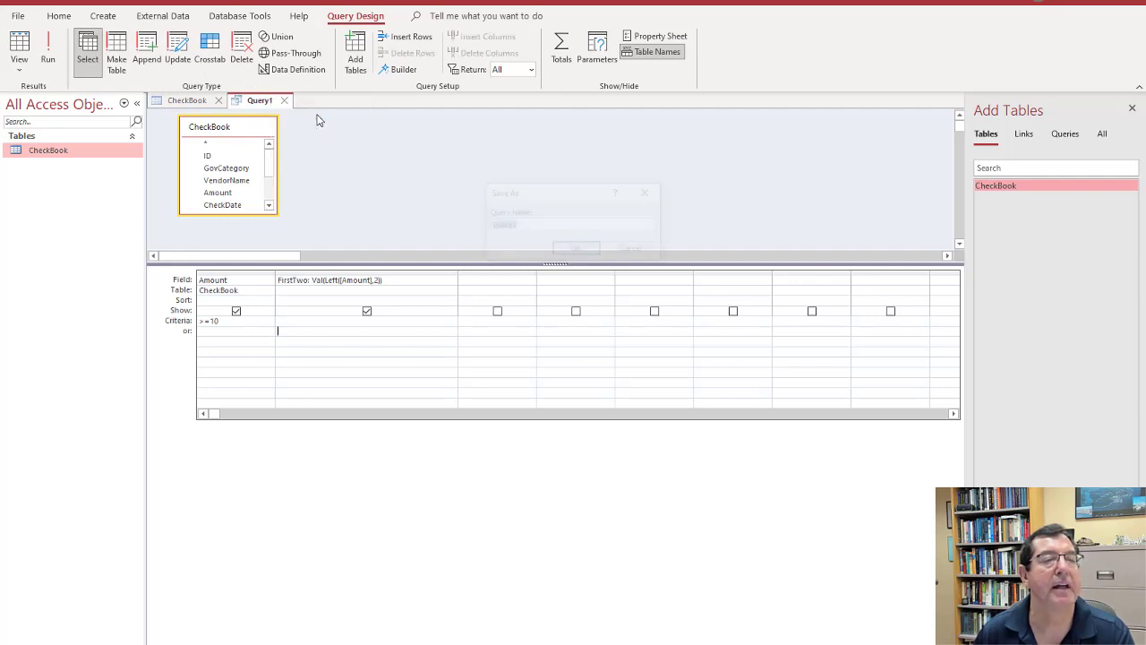
type("qryDigitsCalcFT")
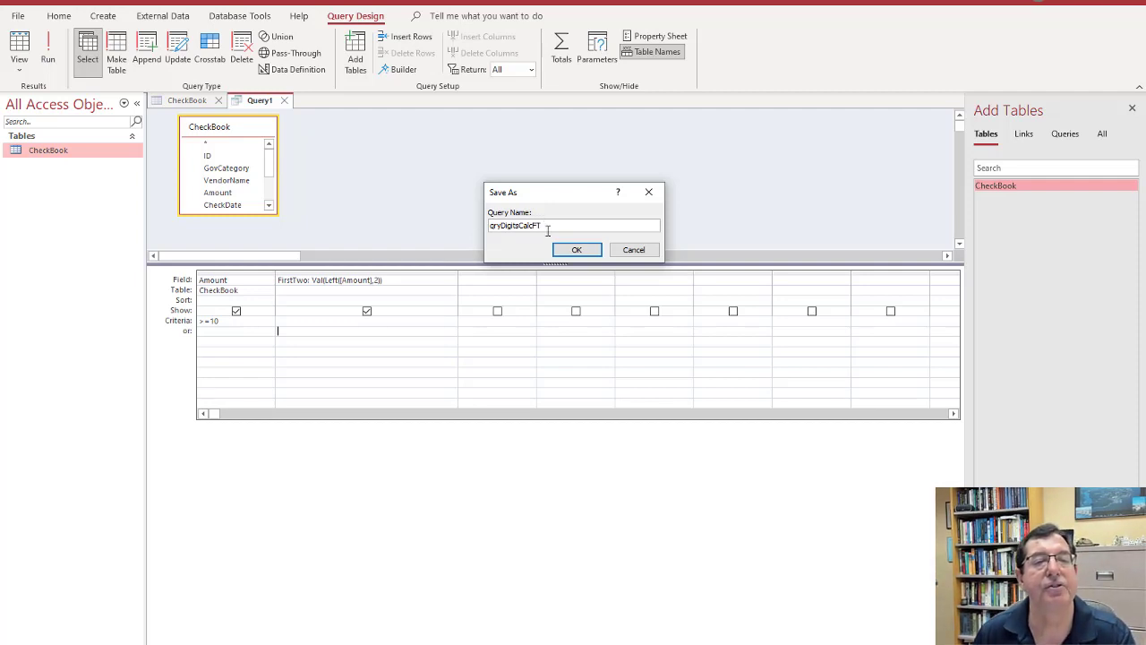
left_click(585, 251)
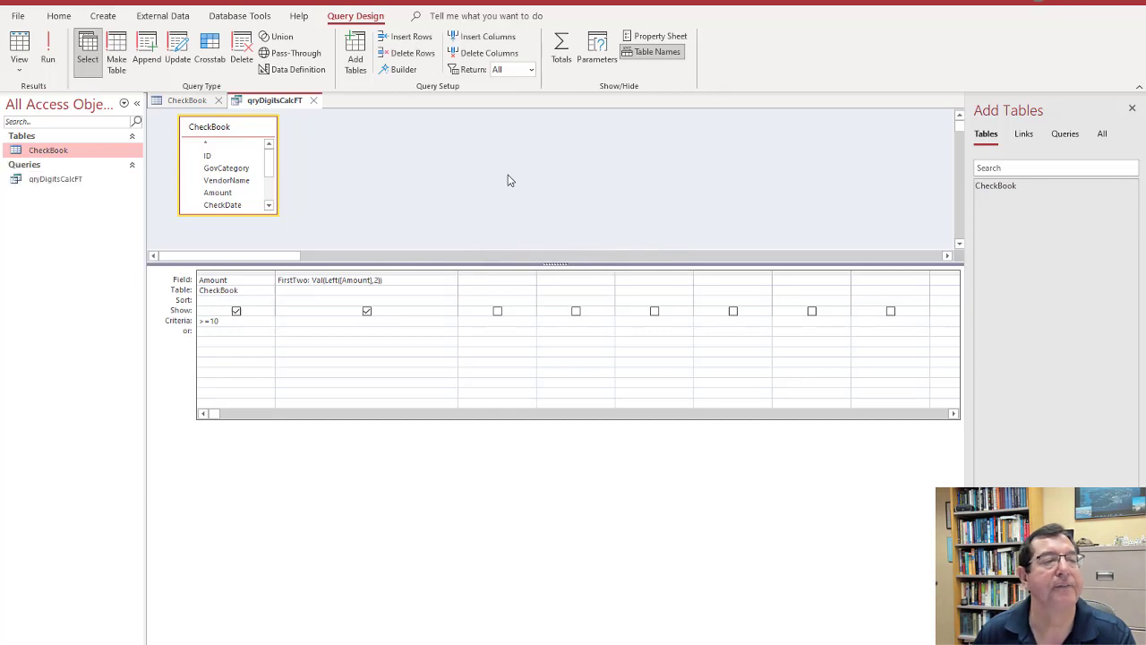
left_click(314, 101)
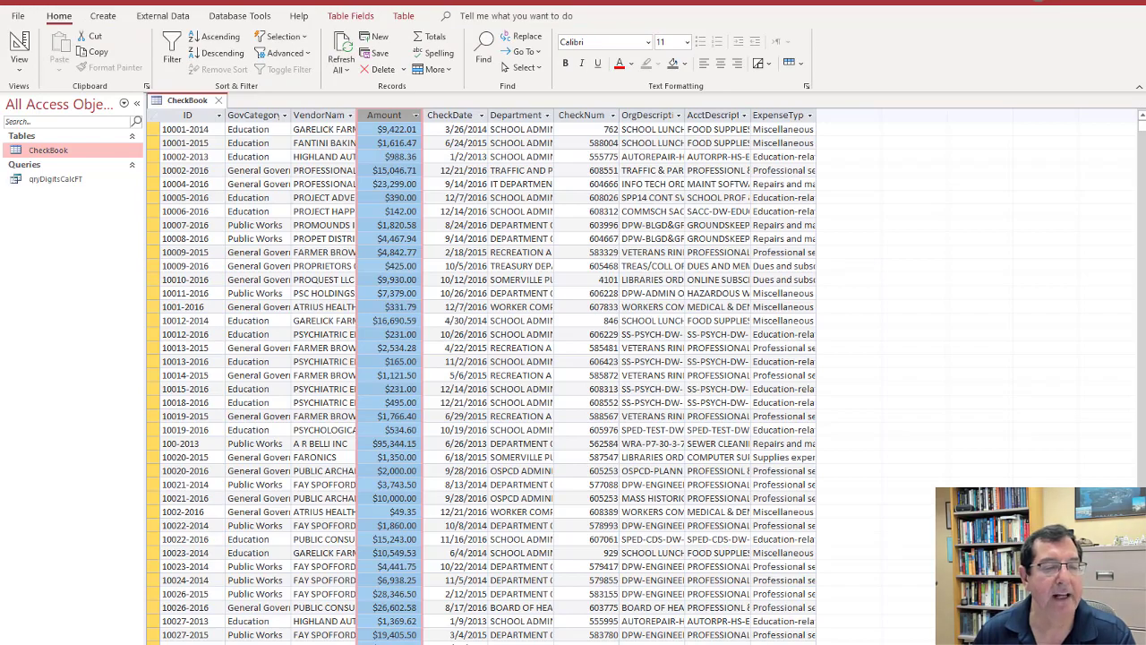
Step: Switch to Word, read question 10, mark its instruction to count the first-two digits, and return to Access
key("alt+Tab")
scroll(433, 271, "down", 5)
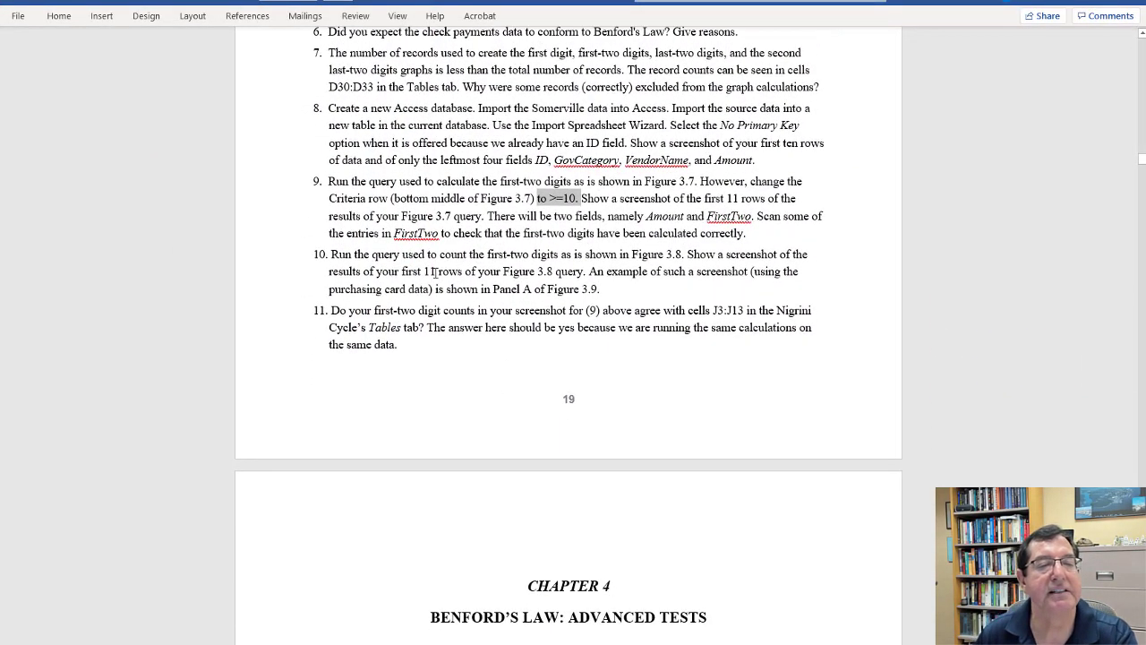
left_click_drag(439, 254, 576, 255)
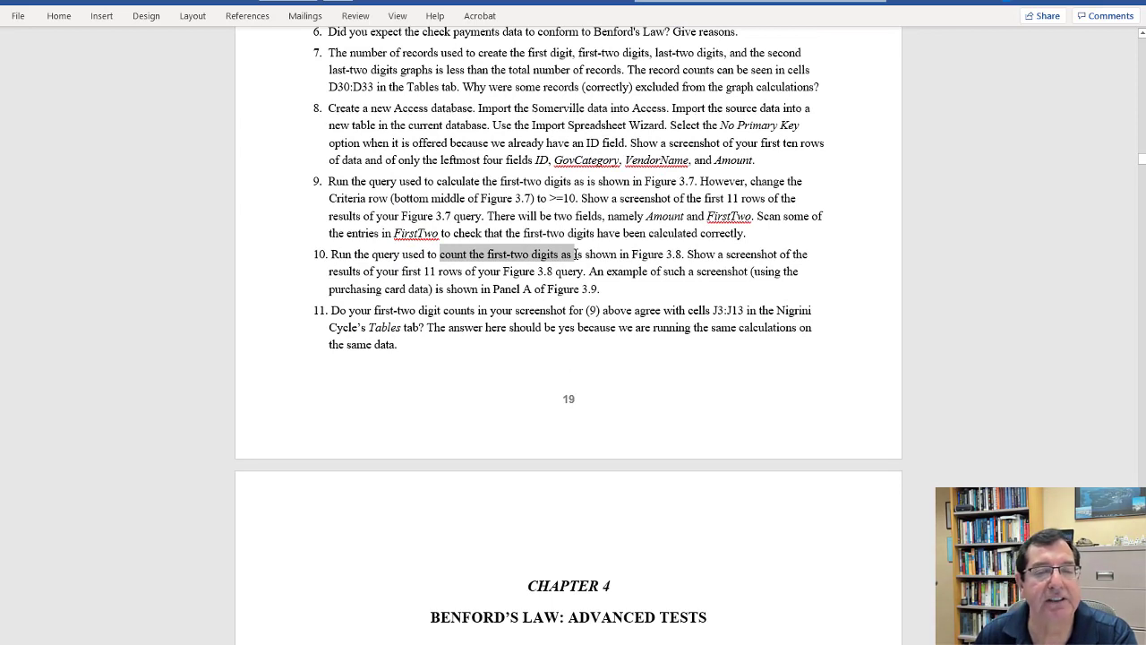
left_click_drag(576, 255, 576, 254)
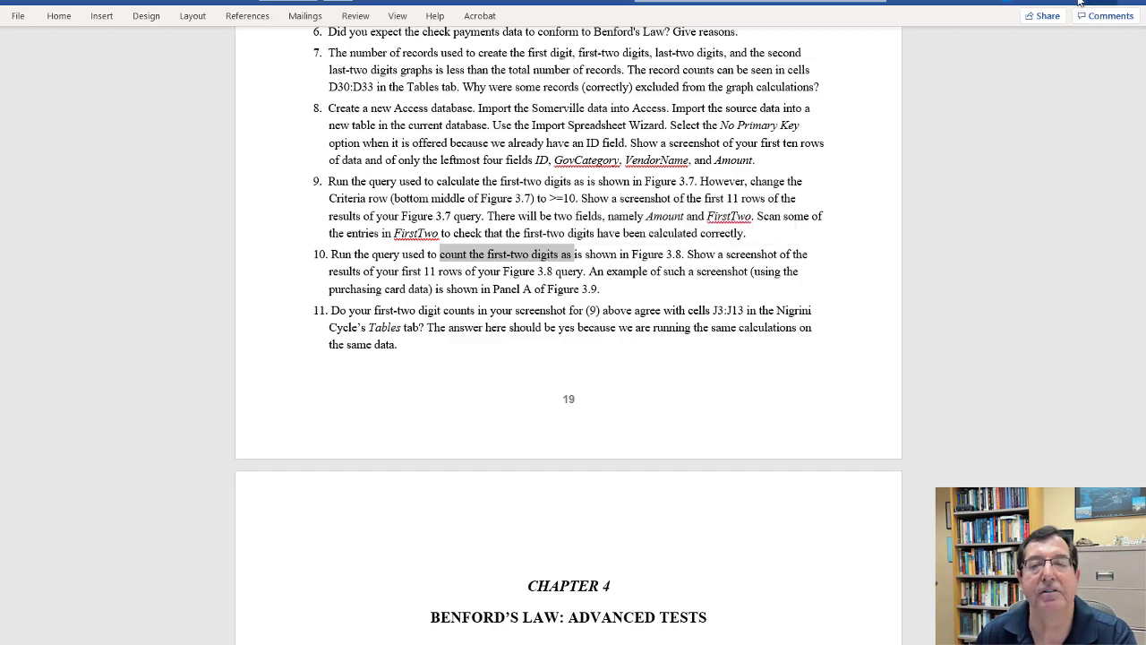
key("alt+Tab")
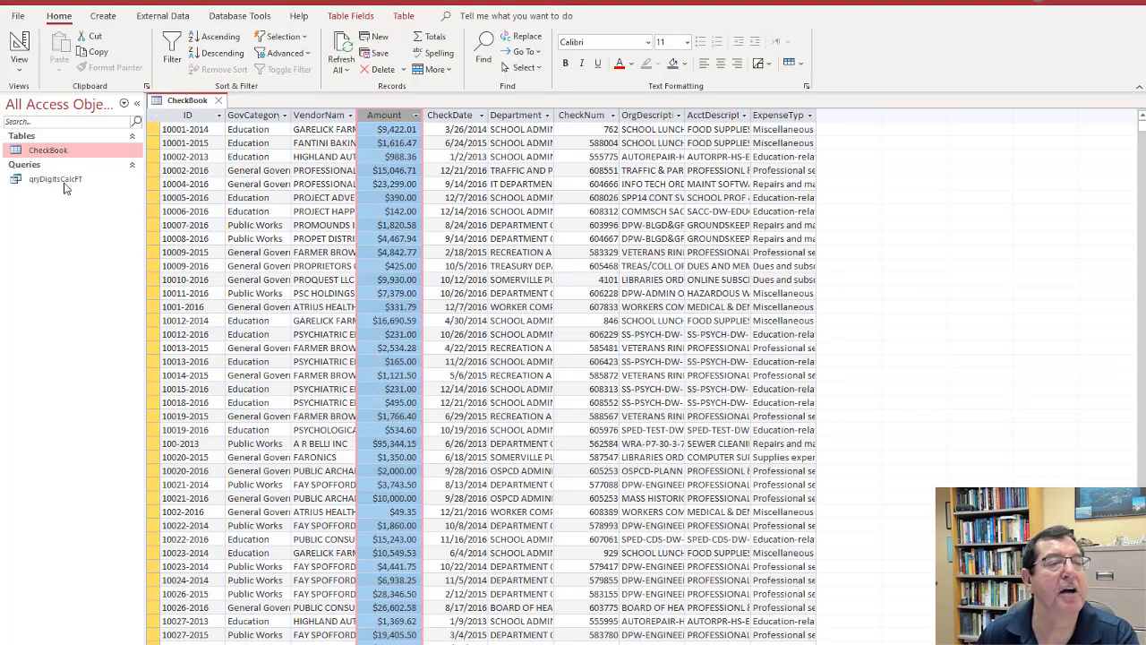
Step: Create a new query in design view based on the qryDigitsCalcFT query and enlarge its design grid
left_click(104, 16)
left_click(214, 62)
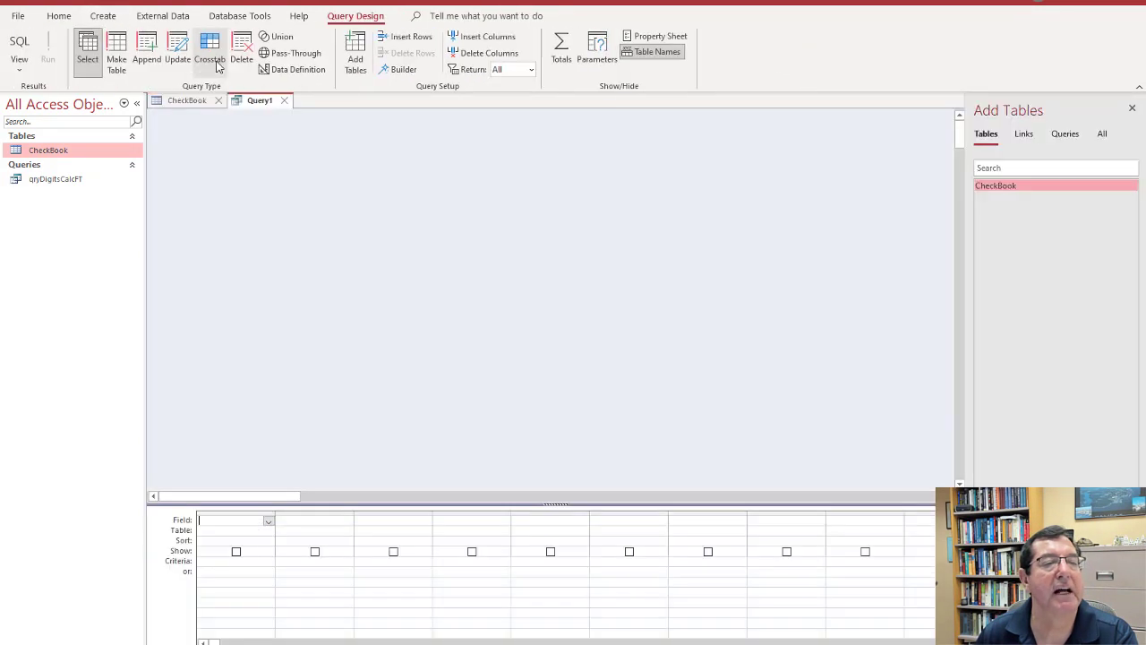
left_click(1072, 139)
double_click(1036, 190)
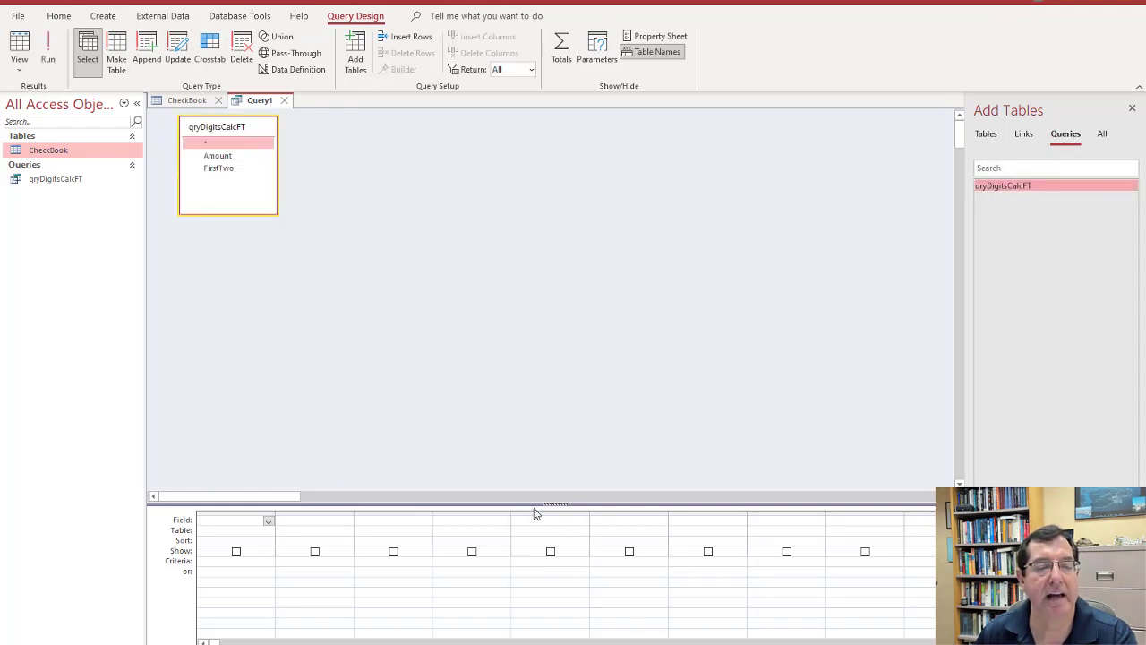
left_click_drag(542, 313, 541, 288)
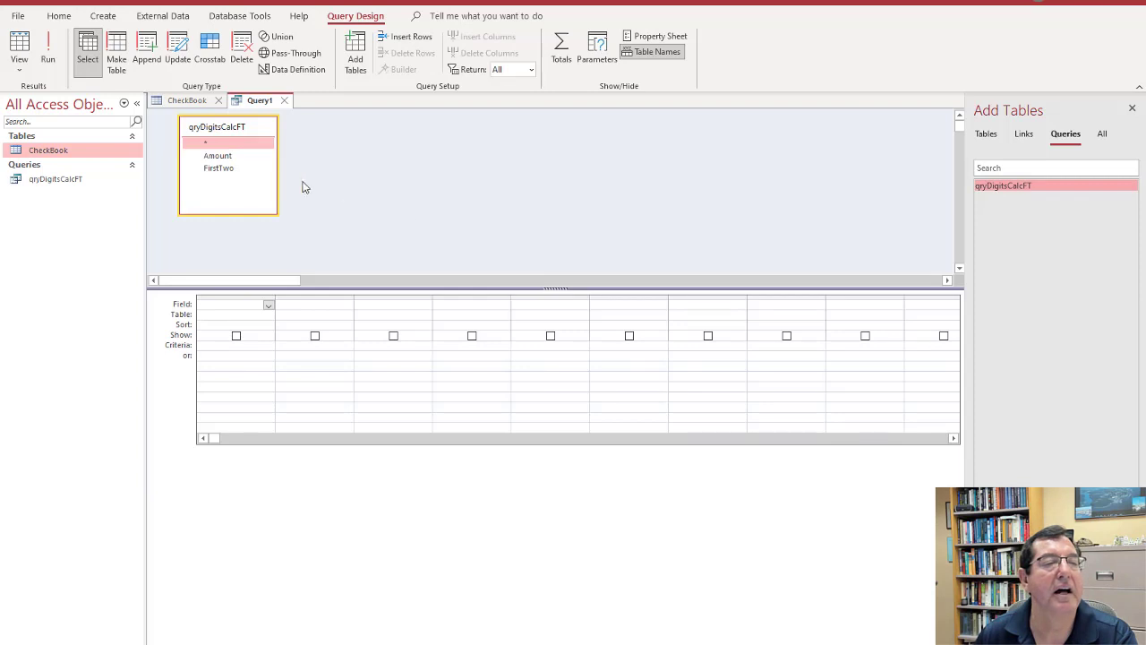
Step: Add the FirstTwo field twice with totals turned on, grouping by the first column and setting the second to Count
double_click(237, 170)
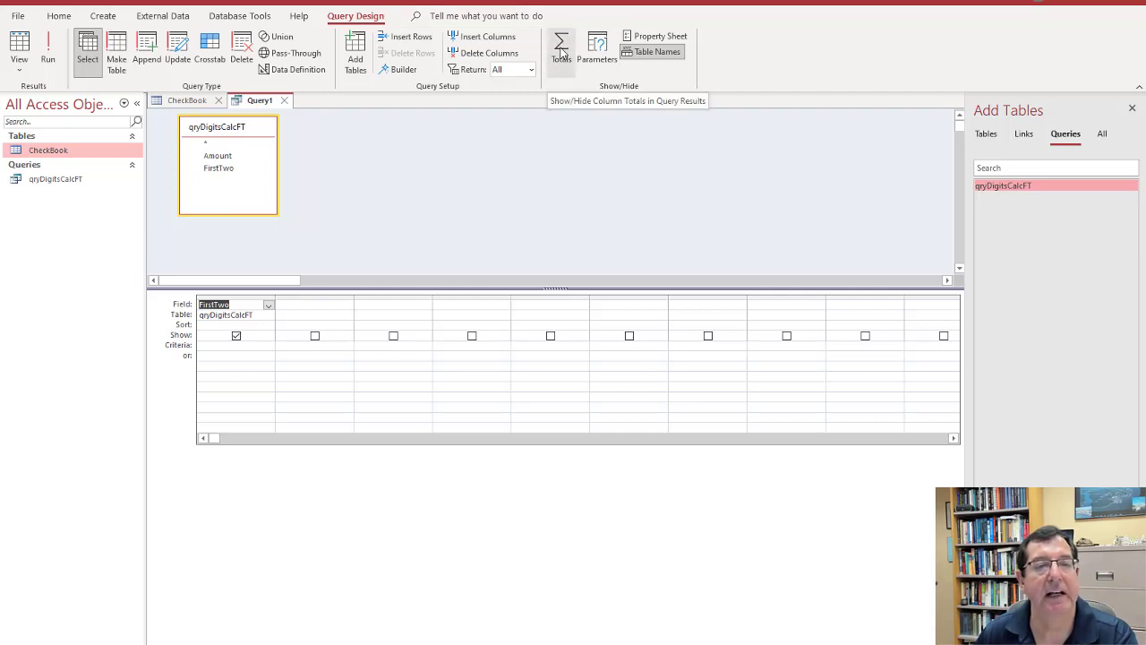
left_click(560, 53)
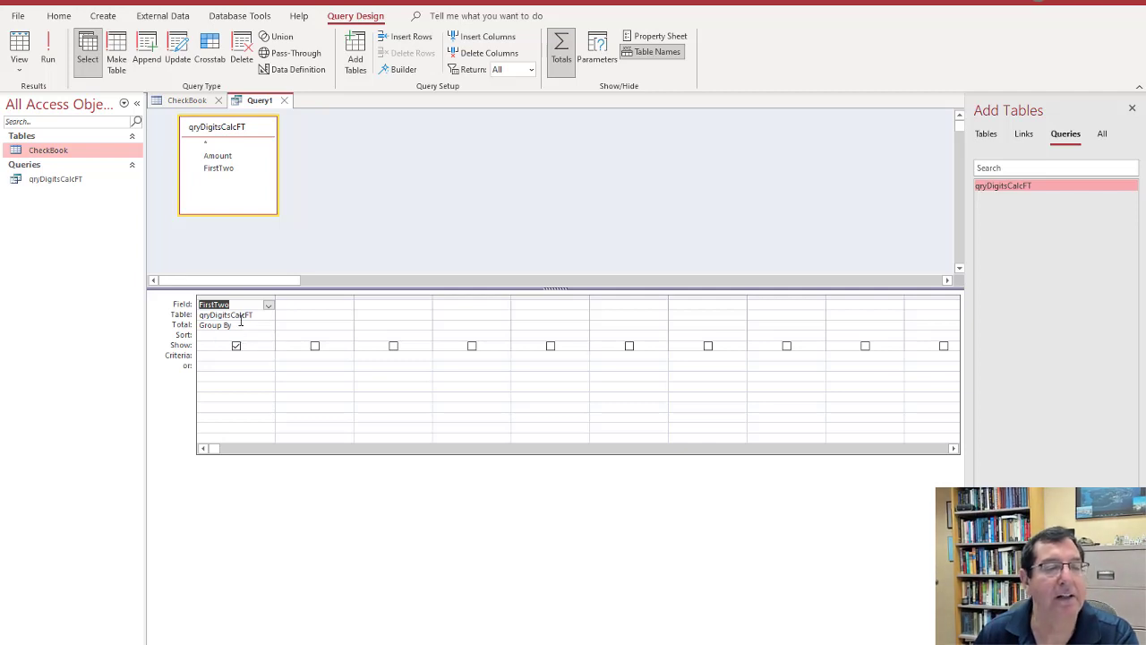
left_click(329, 308)
left_click(348, 305)
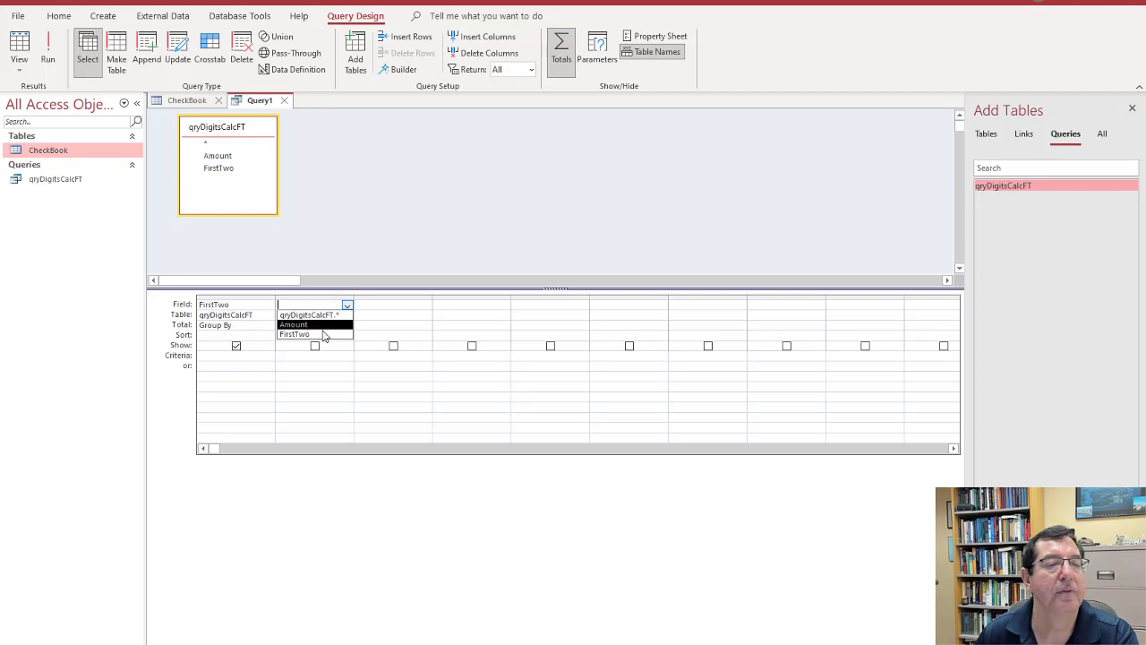
left_click(318, 337)
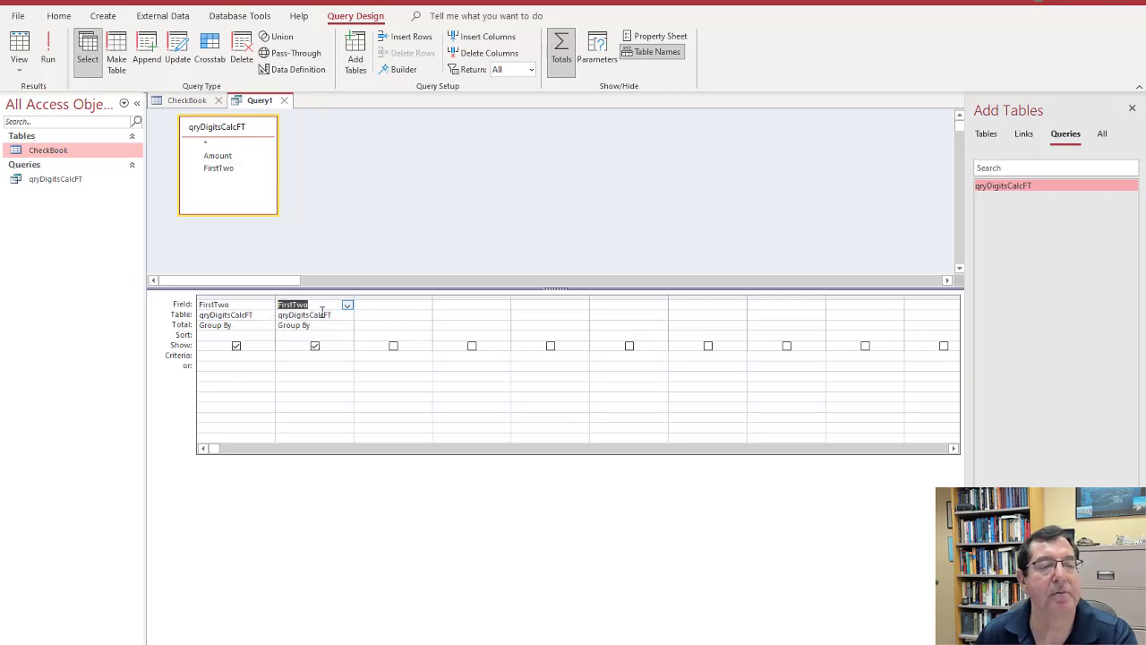
left_click(348, 325)
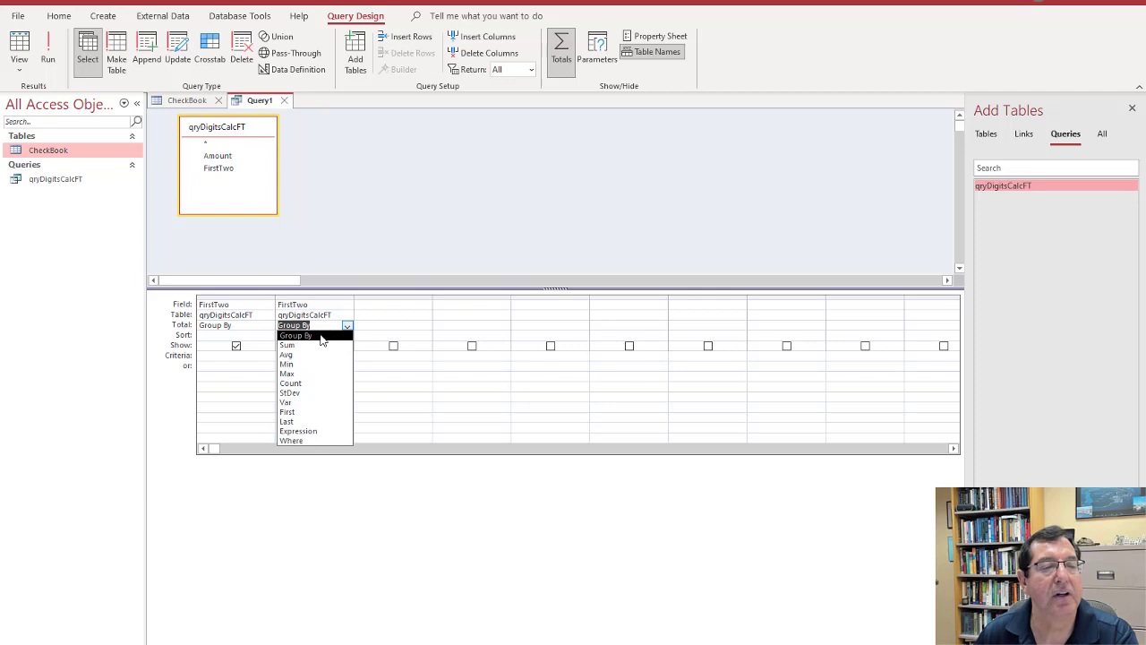
left_click(305, 383)
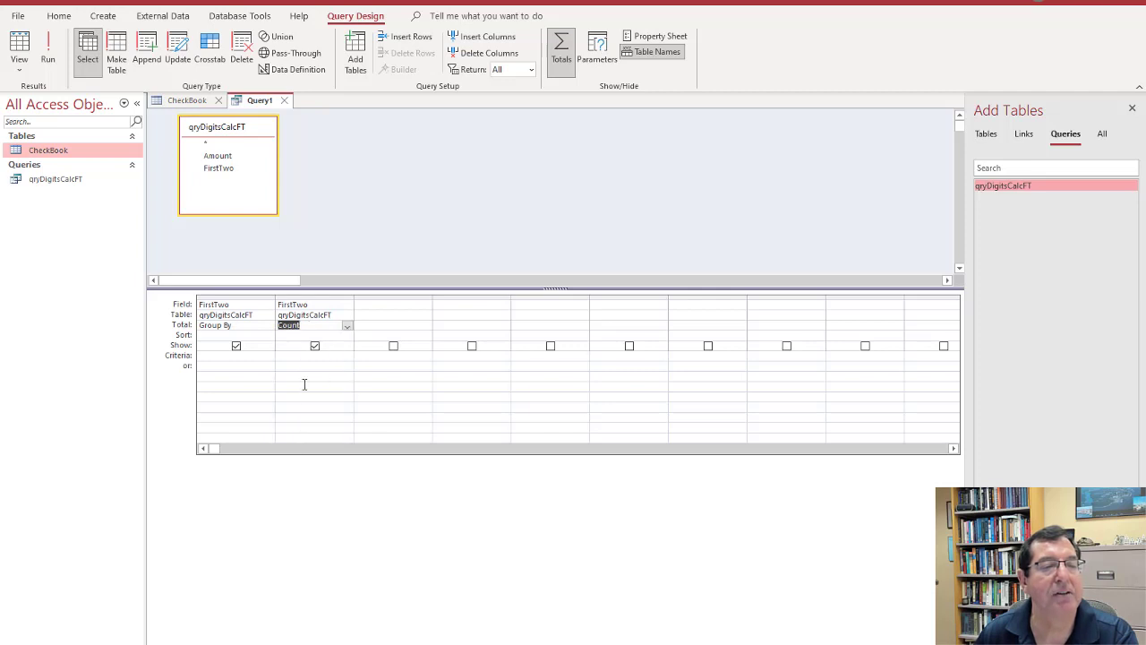
Step: Sort the grouped FirstTwo column in ascending order and run the query
left_click(229, 335)
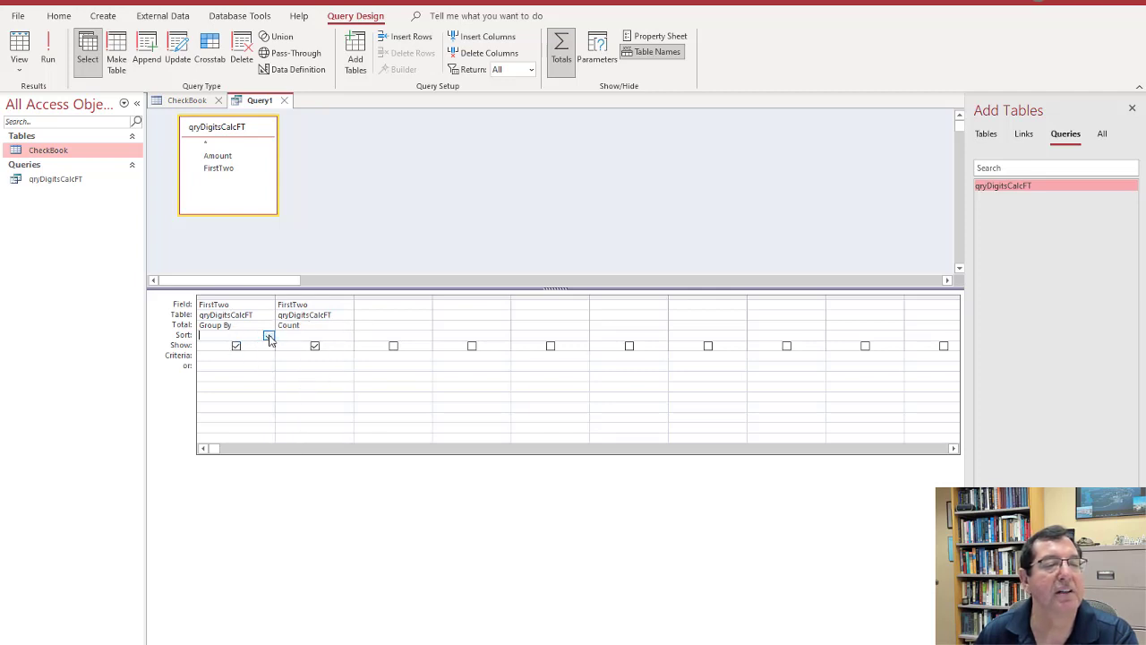
left_click(268, 338)
left_click(237, 348)
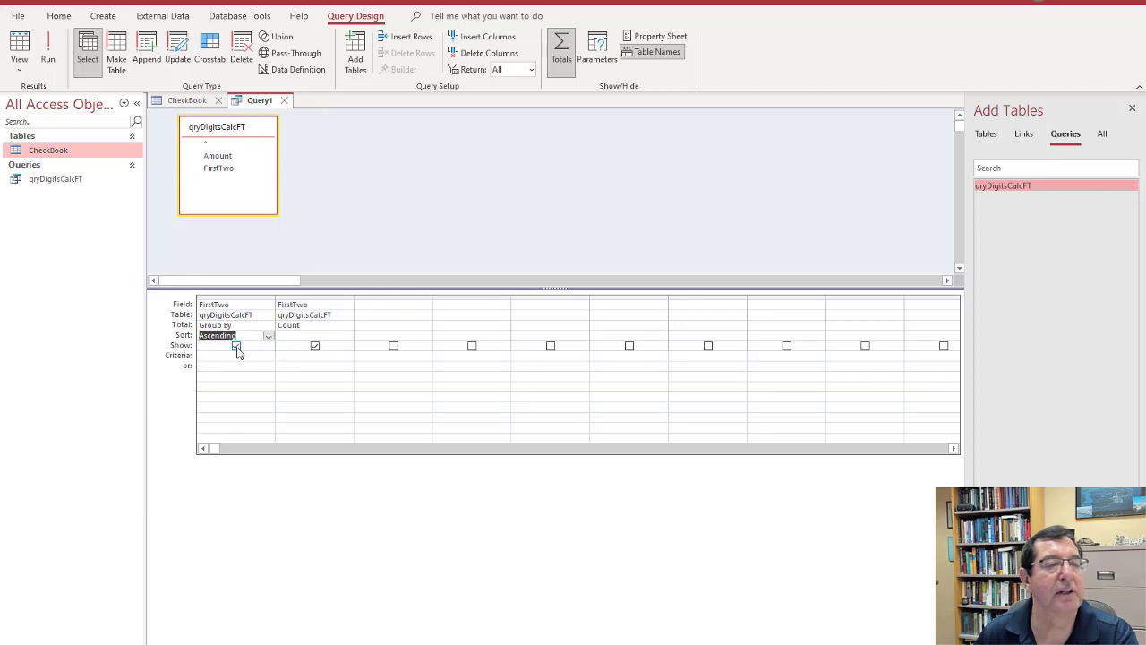
left_click(264, 398)
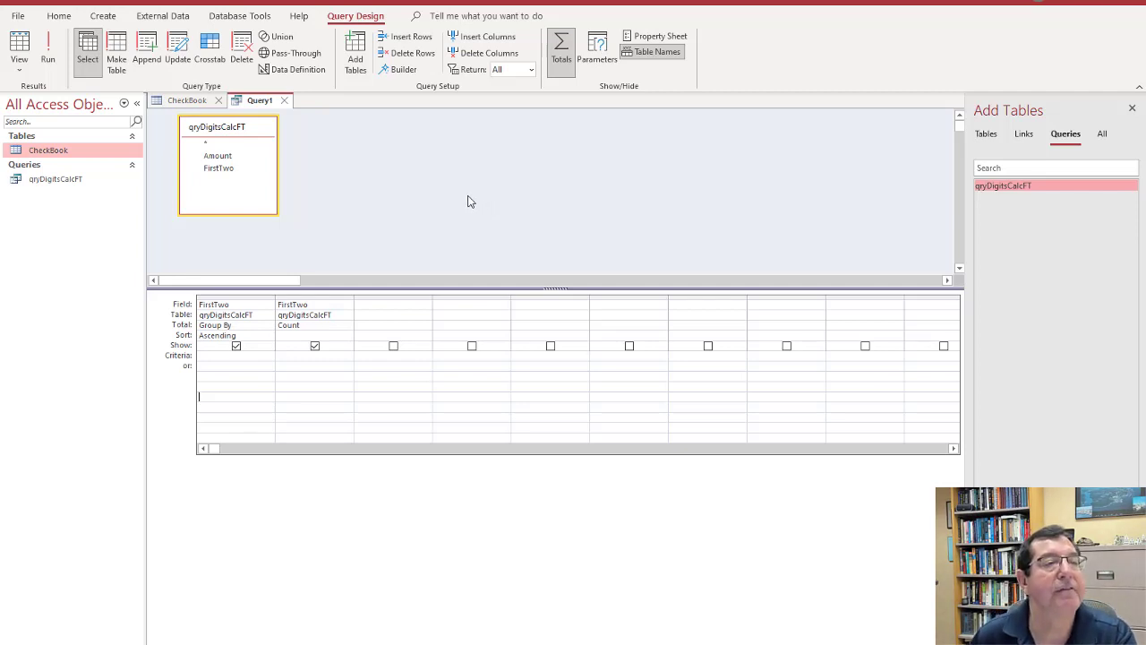
left_click(47, 49)
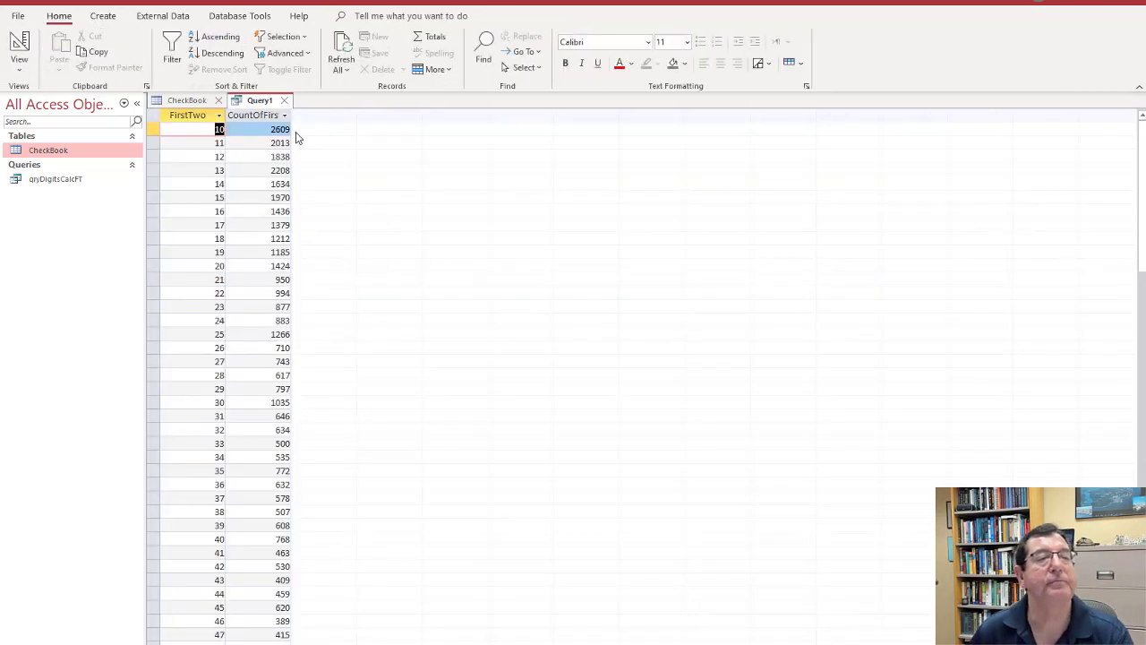
Step: Widen the CountOfFirstTwo column to fit its heading and save the query as qryFirstTwoCount
left_click_drag(293, 115, 315, 117)
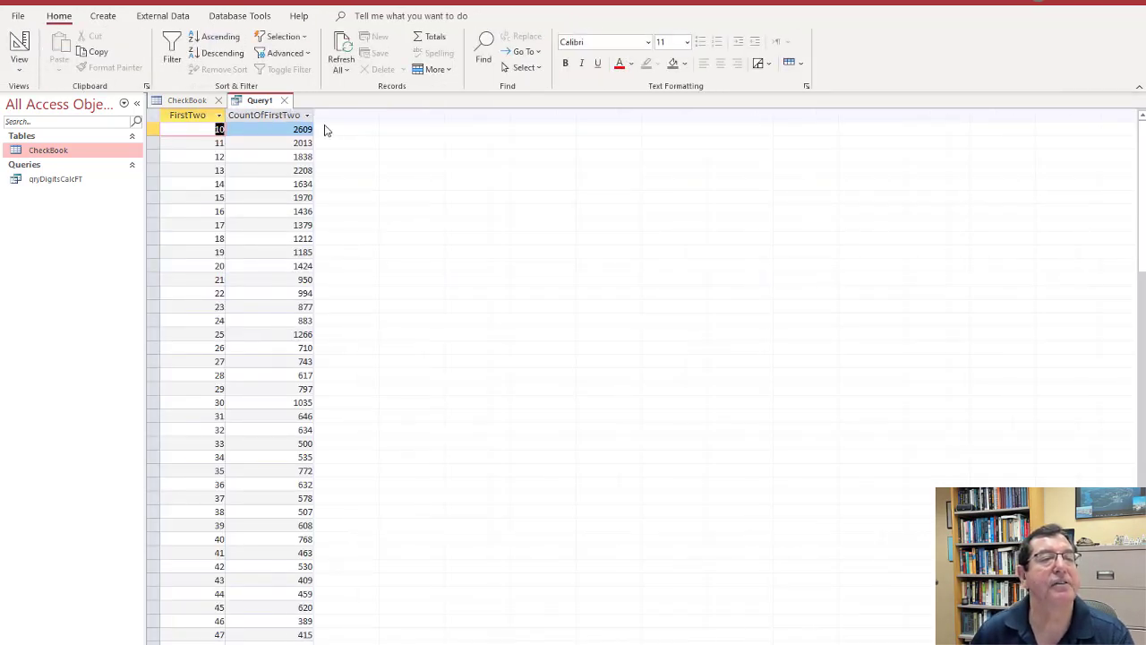
right_click(264, 106)
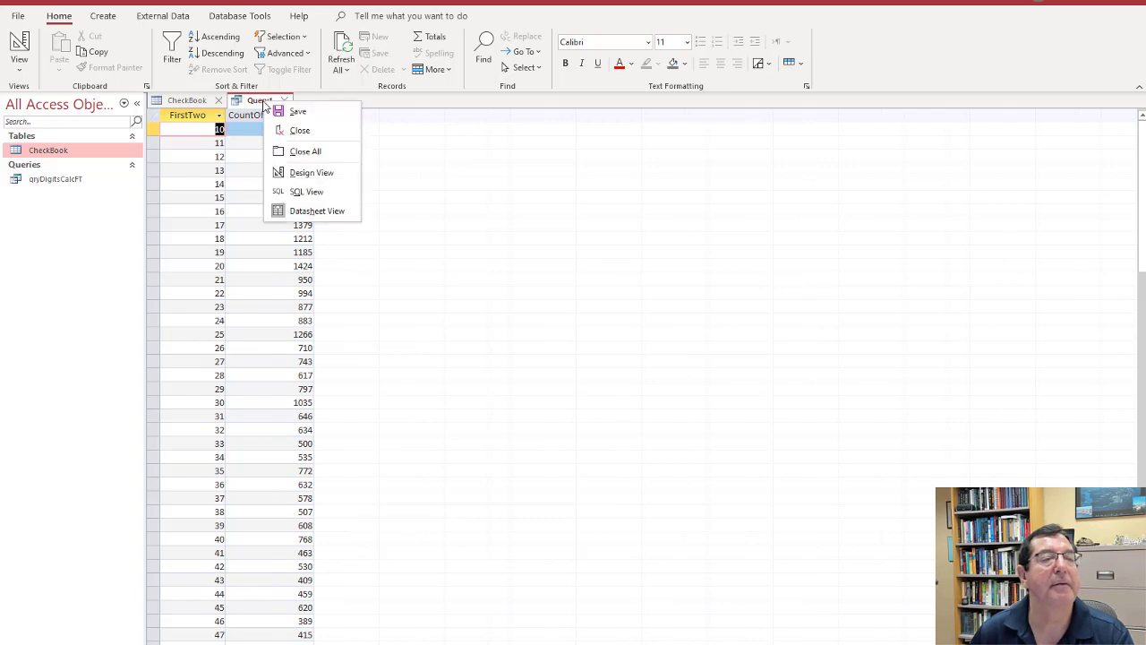
left_click(298, 113)
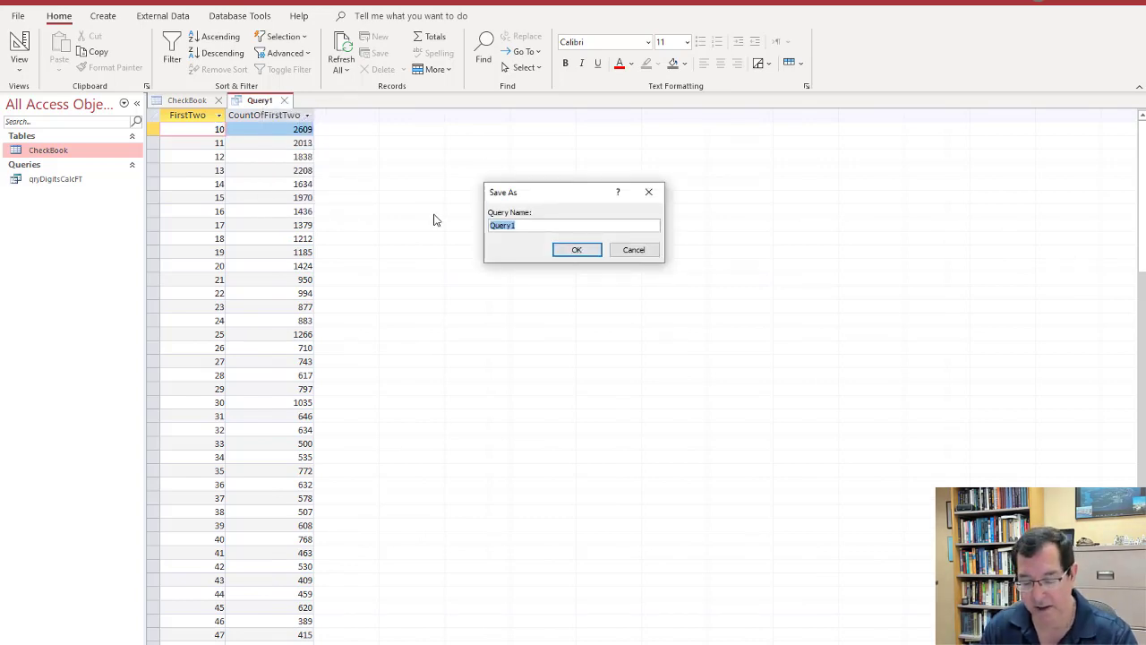
type("qr")
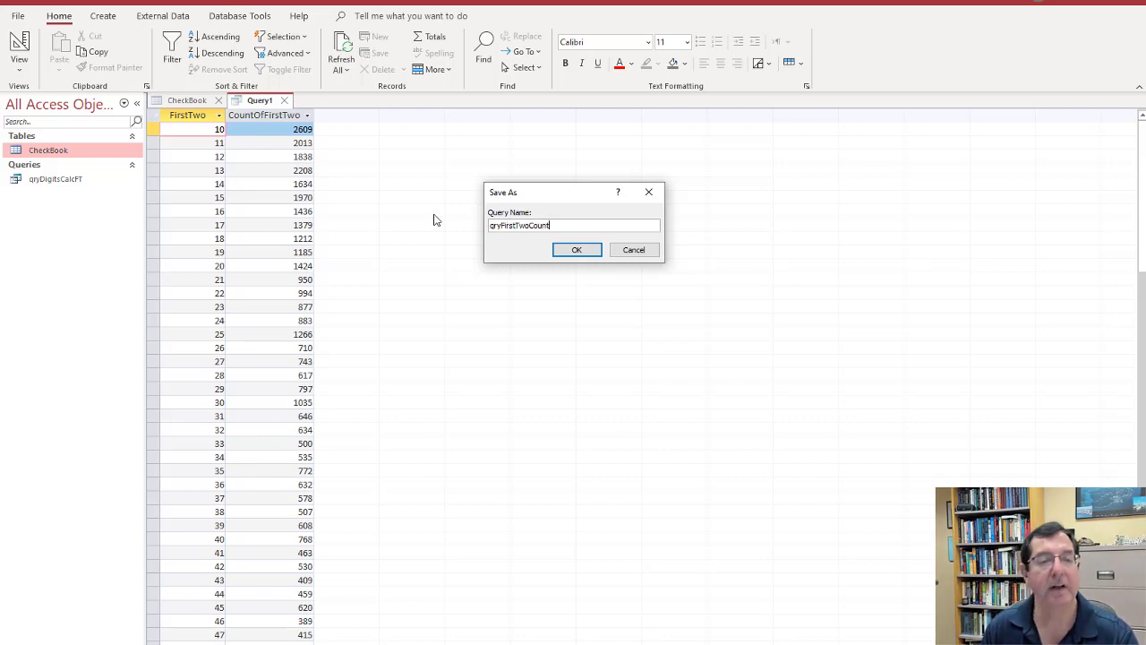
type("yFirstTwoCount")
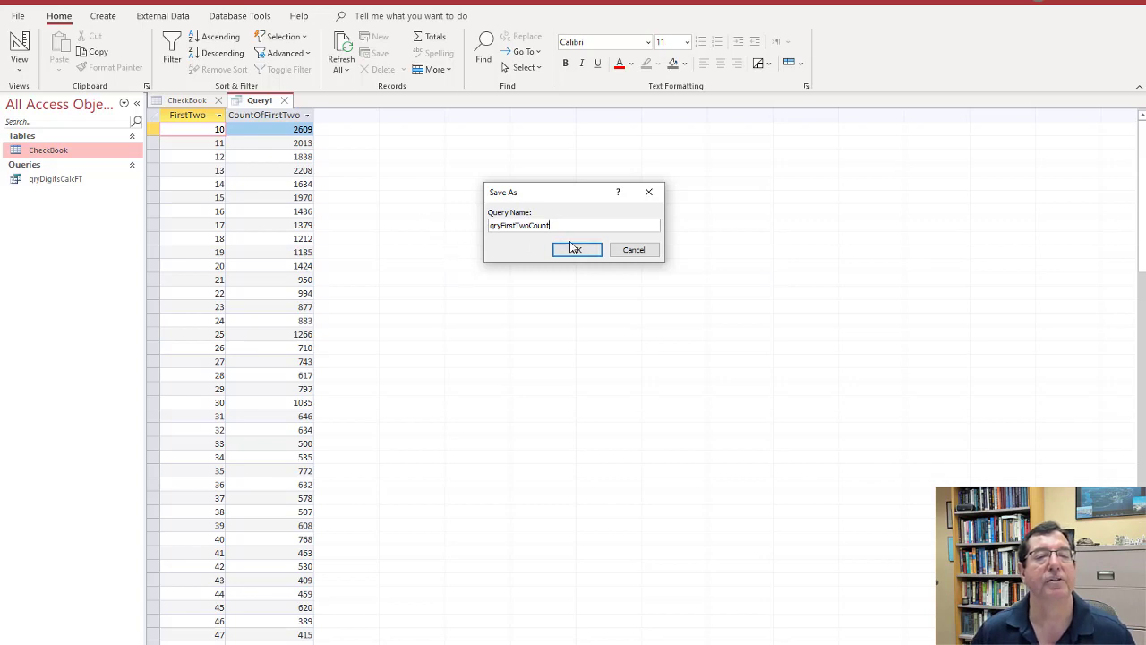
left_click(576, 250)
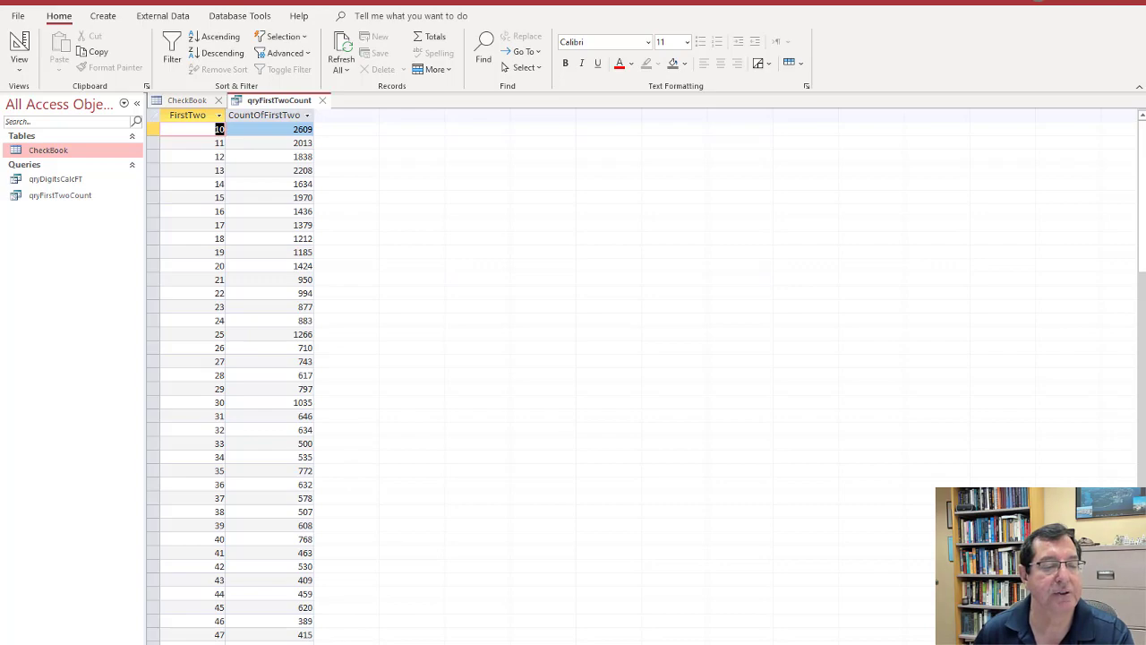
Step: Switch to Word and the textbook PDF, examine the Access output in Figure 3.9, and return to Access
left_click(246, 604)
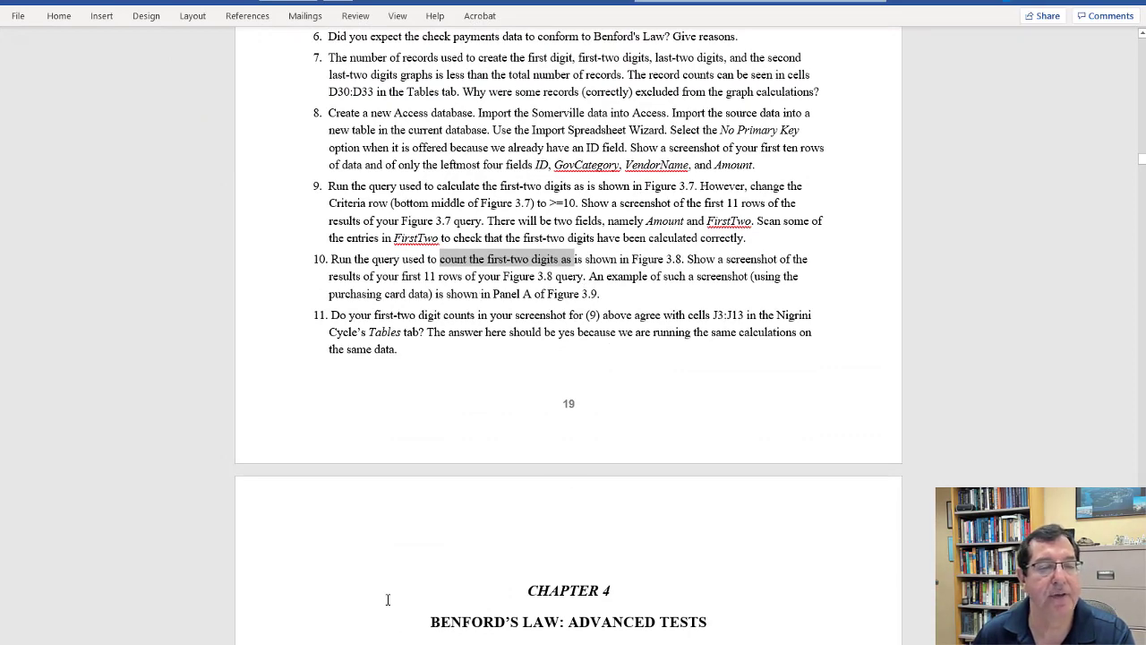
key("alt+Tab")
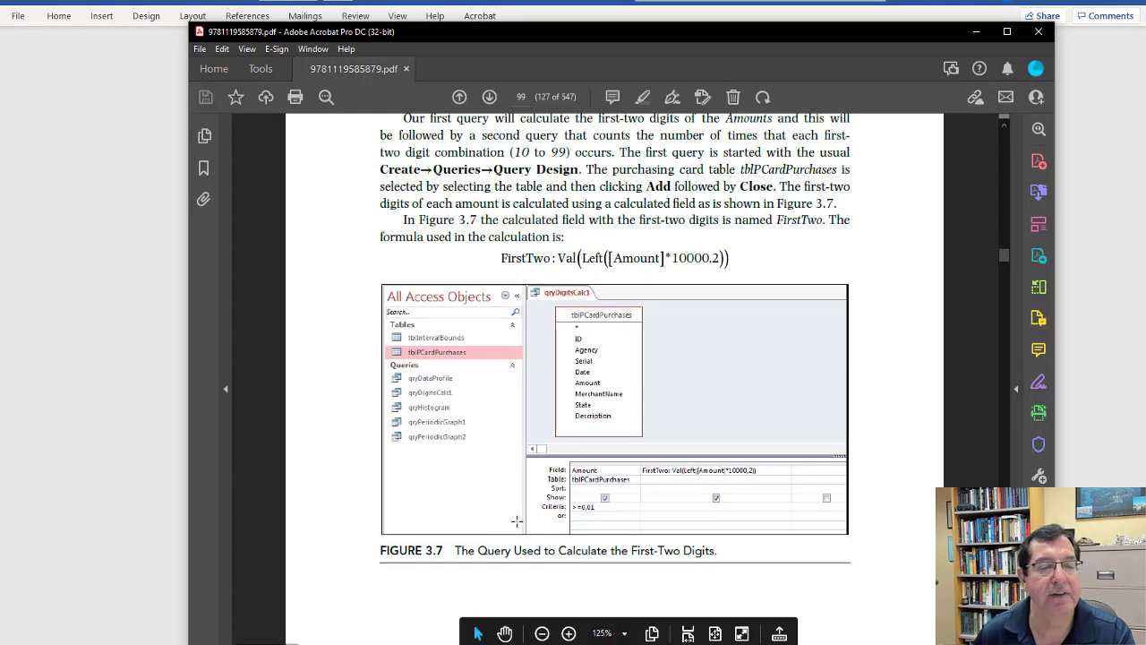
scroll(517, 521, "down", 15)
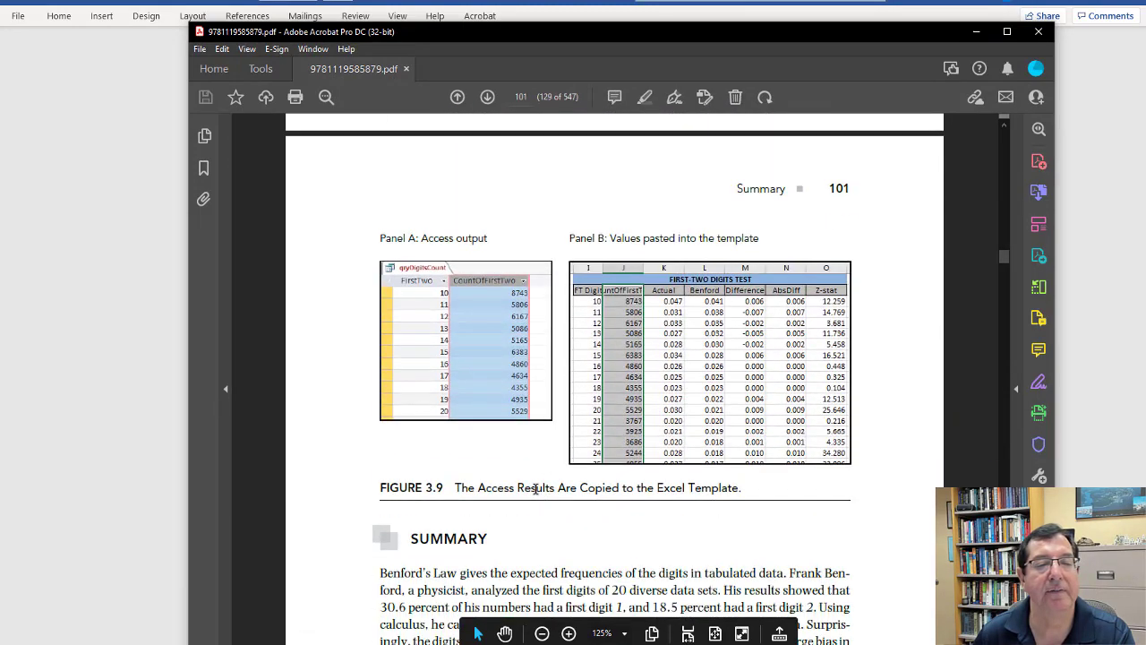
scroll(536, 488, "down", 1)
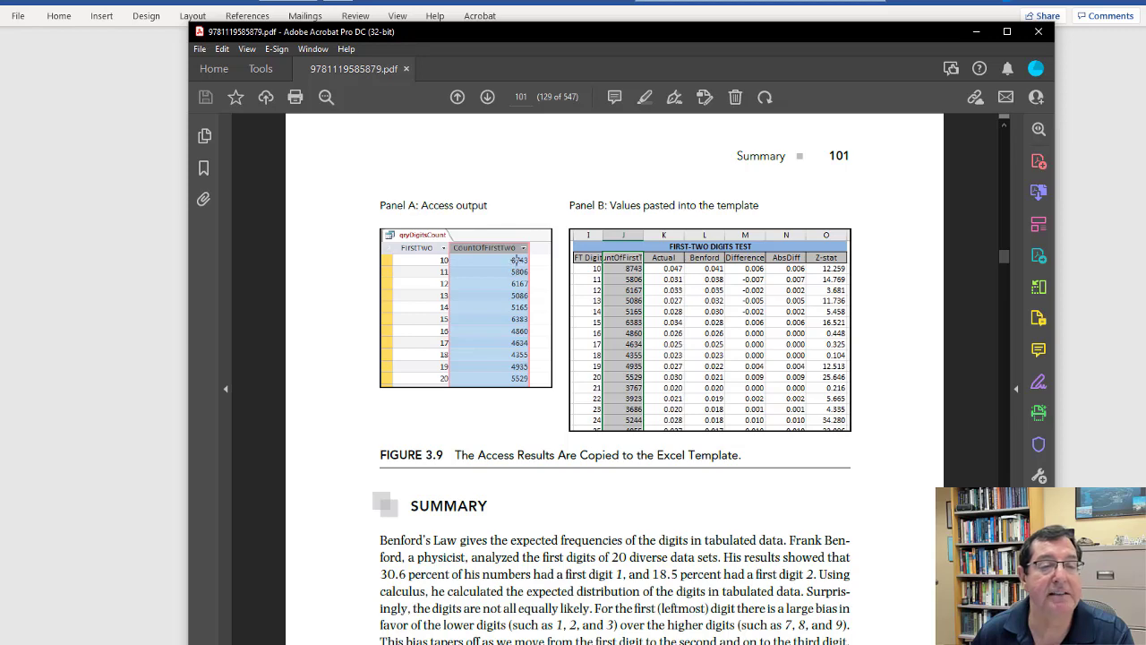
left_click(976, 32)
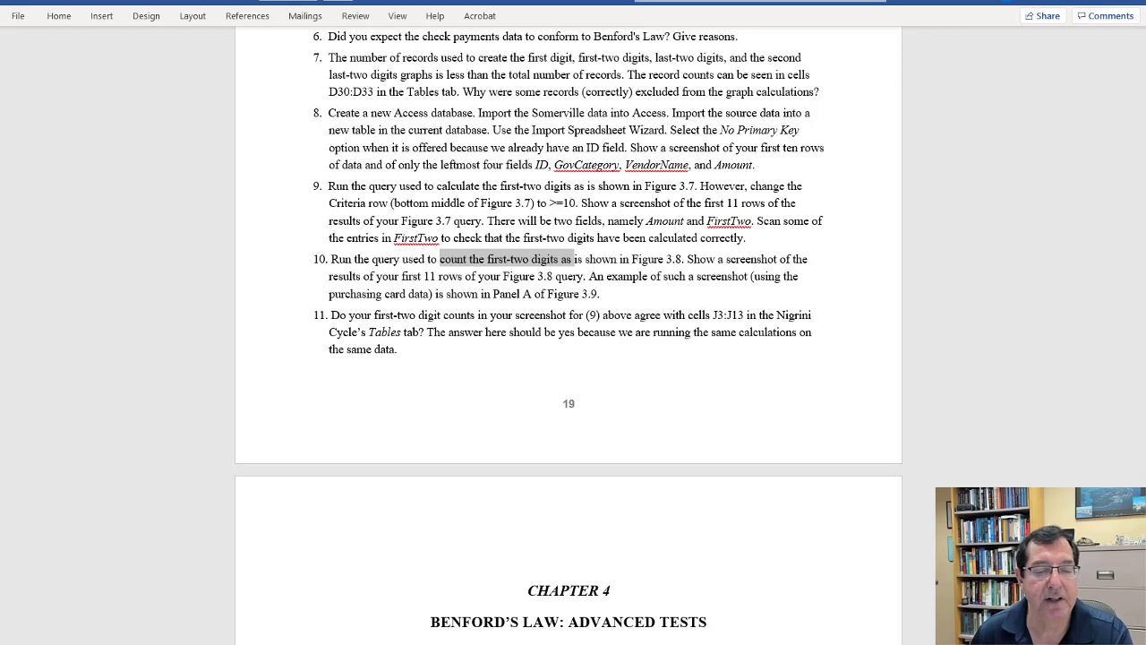
key("alt+Tab")
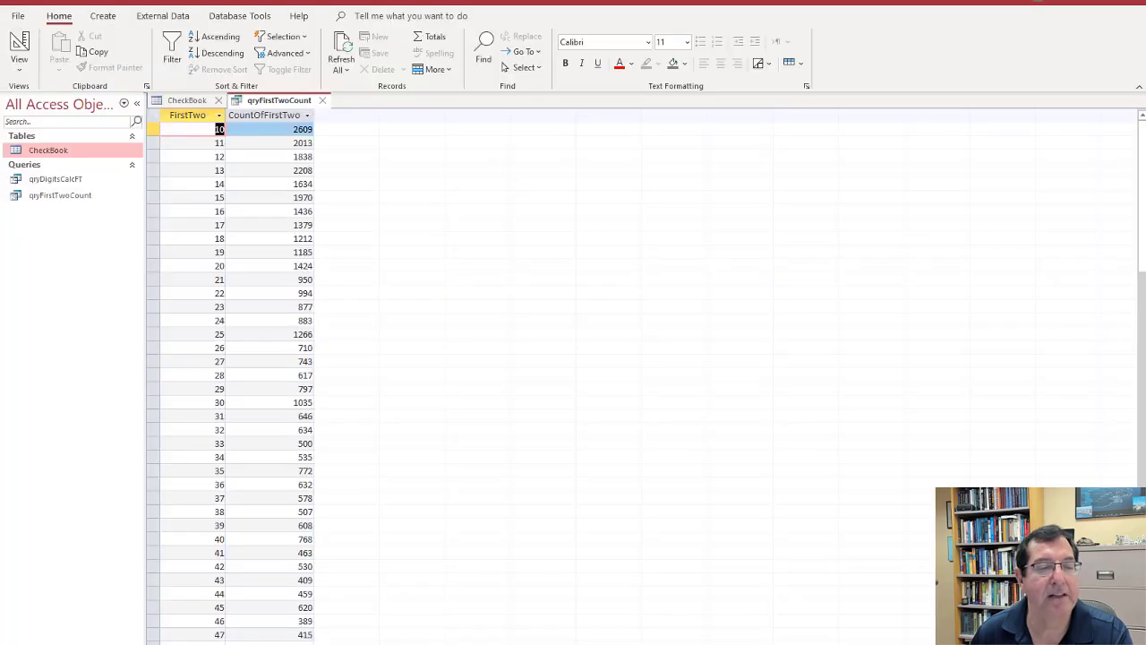
Step: Copy the entire CountOfFirstTwo column from the qryFirstTwoCount results
left_click(263, 114)
right_click(264, 116)
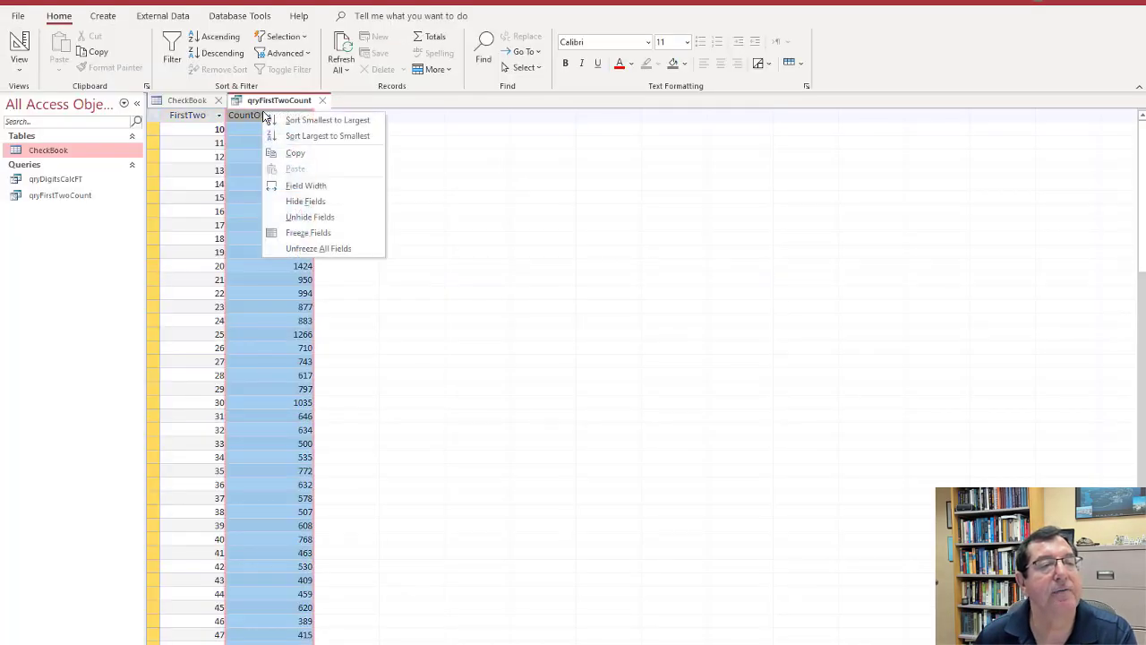
left_click(316, 152)
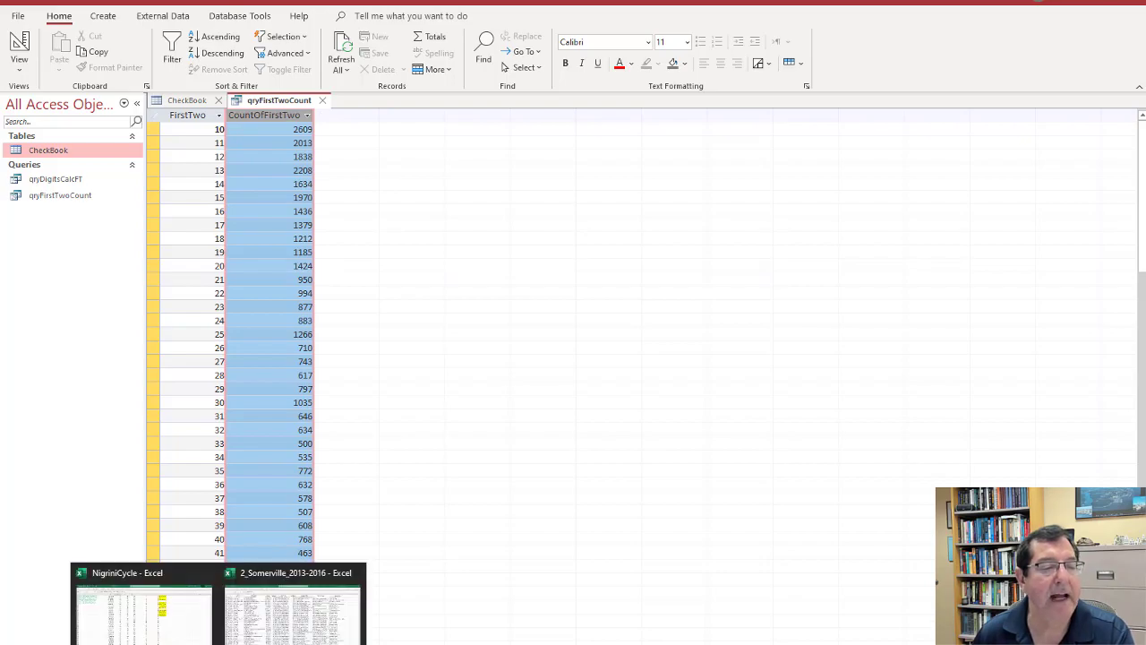
Step: Switch to the NigriniCycle workbook in Excel and select the first count, J3, in the First-Two Digits Test table of its Tables sheet
left_click(148, 600)
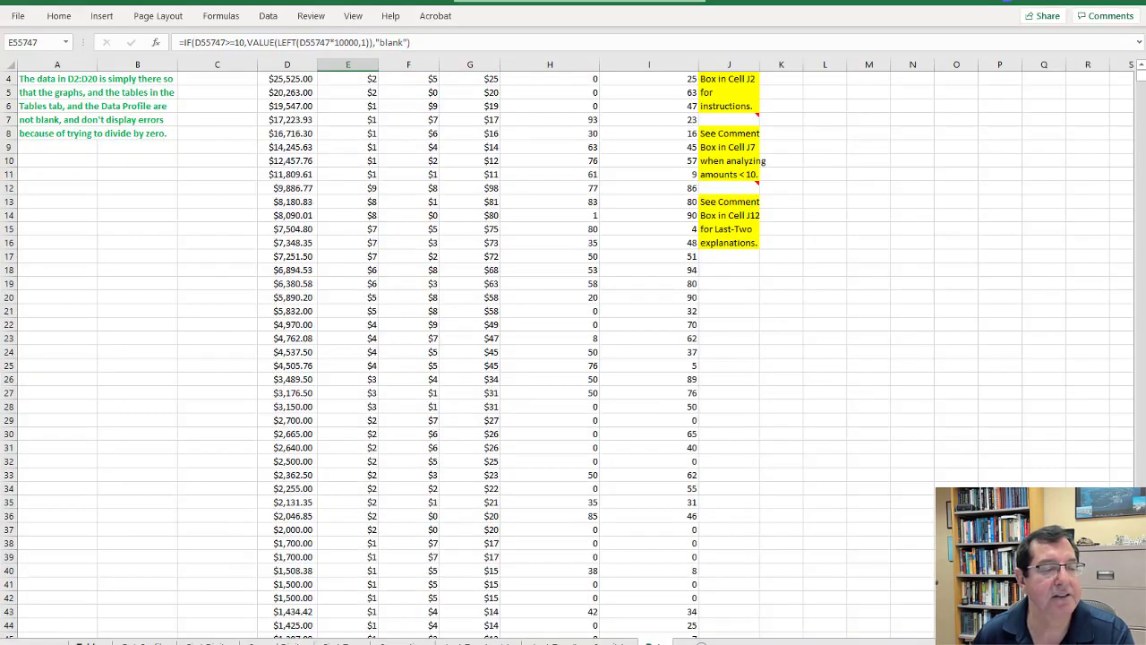
left_click(89, 642)
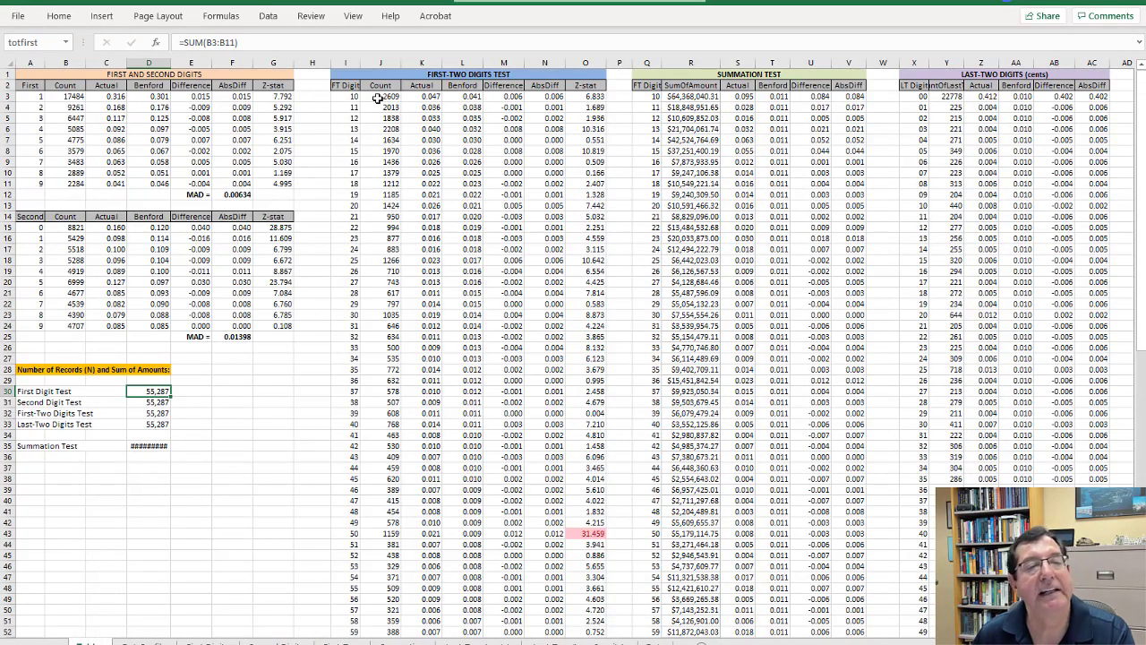
left_click(379, 99)
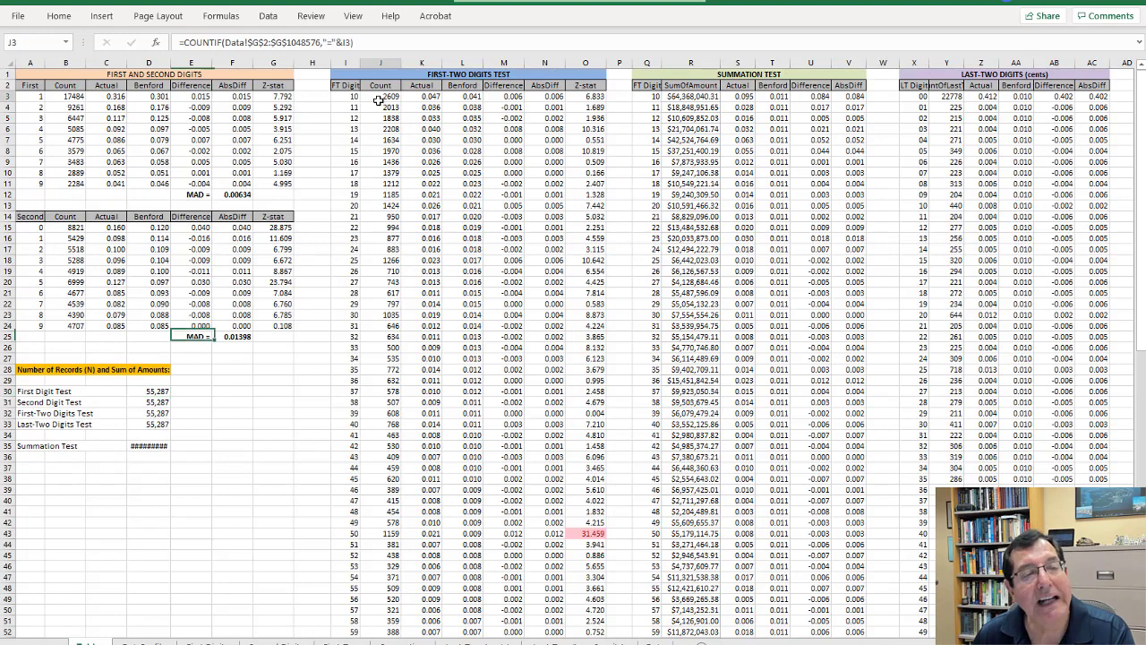
Step: Insert two blank columns at column P, between the First-Two Digits Test and Summation Test tables
left_click(619, 63)
right_click(619, 62)
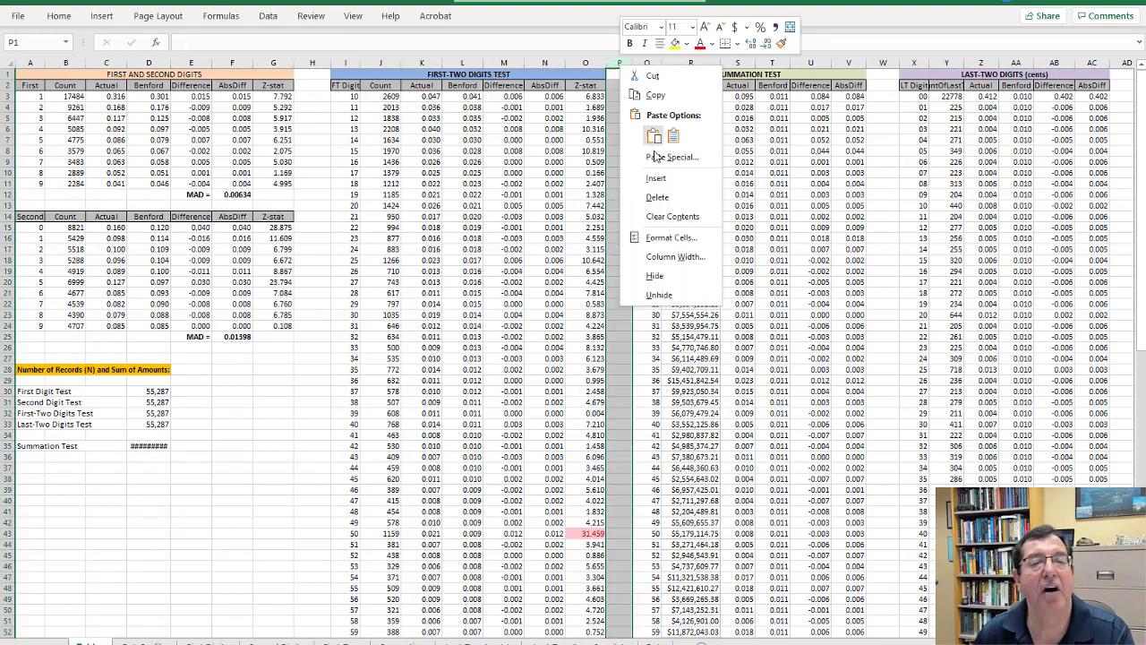
left_click(665, 182)
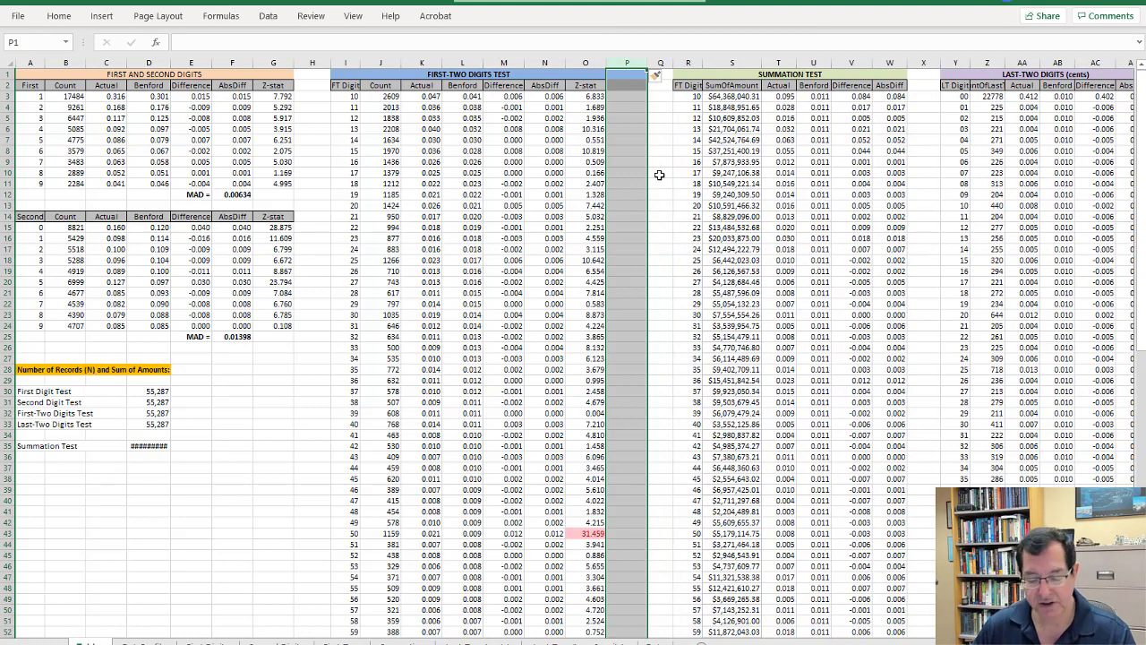
key("F4")
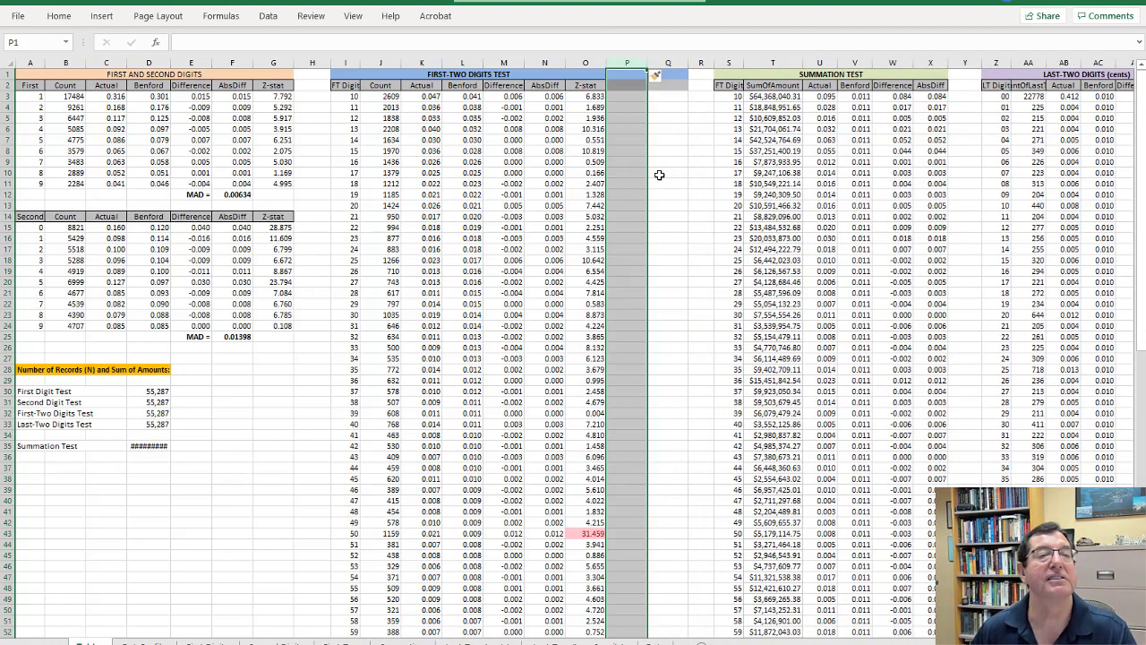
Step: Paste the copied Access counts starting at cell P2, beside the First-Two Digits Test table
left_click(628, 83)
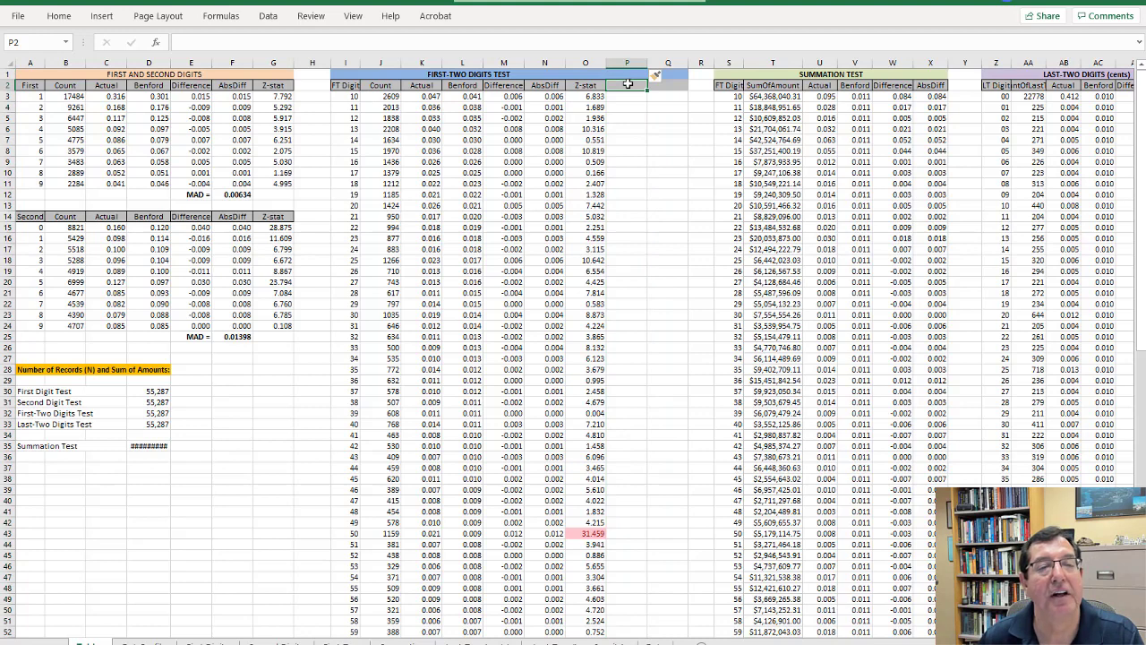
right_click(628, 83)
left_click(662, 154)
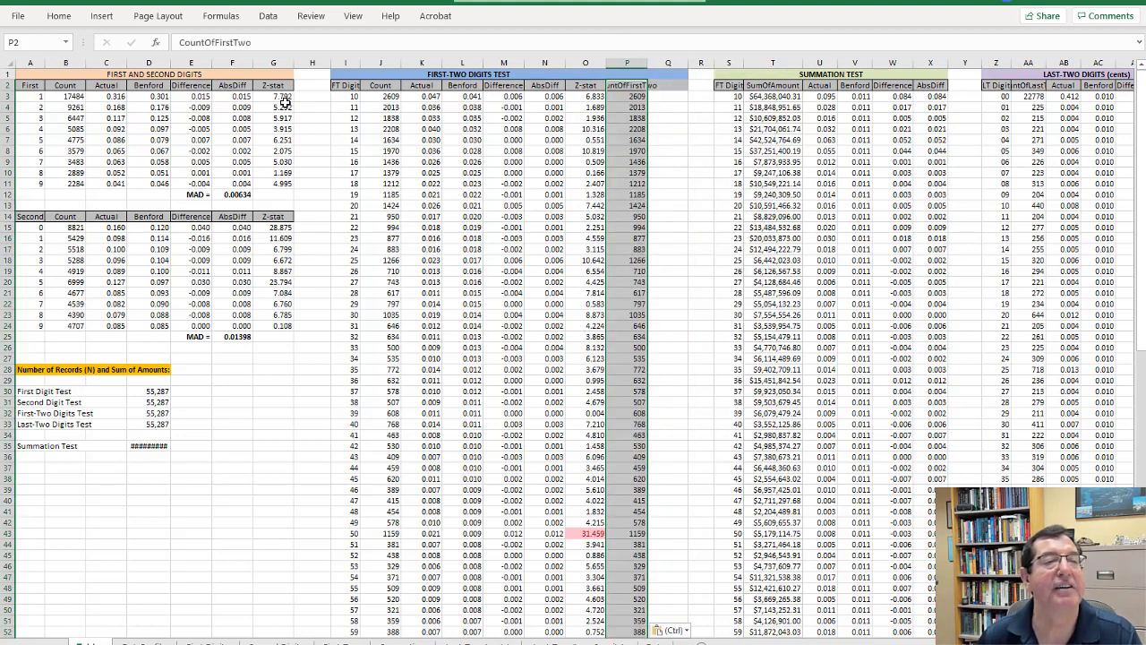
Step: Replace the header in P2 above the pasted counts with Access
left_click(272, 43)
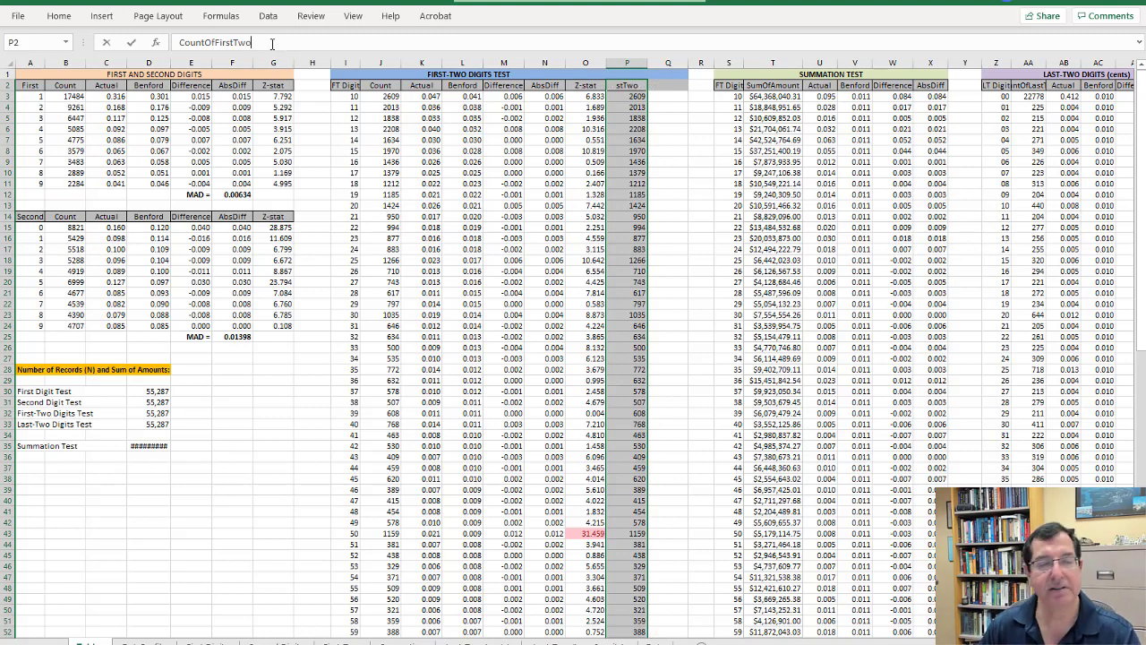
key("BackSpace")
key("BackSpace")
key("BackSpace")
key("BackSpace")
key("BackSpace")
key("BackSpace")
key("BackSpace")
key("BackSpace")
key("BackSpace")
key("BackSpace")
key("BackSpace")
key("BackSpace")
key("BackSpace")
key("BackSpace")
key("BackSpace")
type("A")
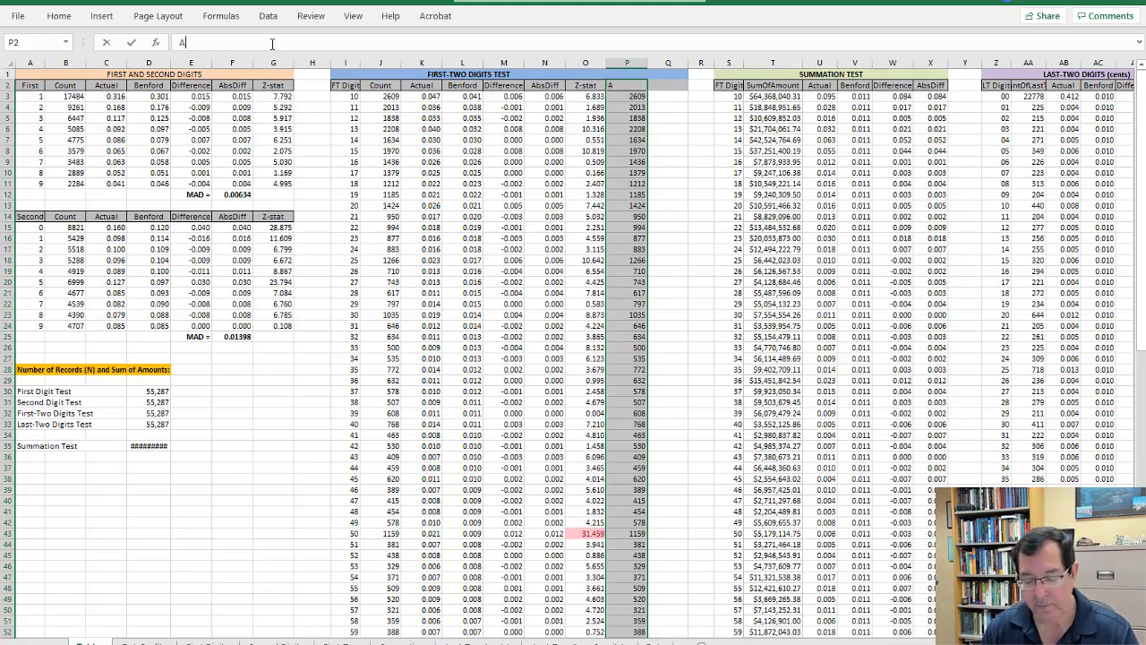
type("ccess")
key("Return")
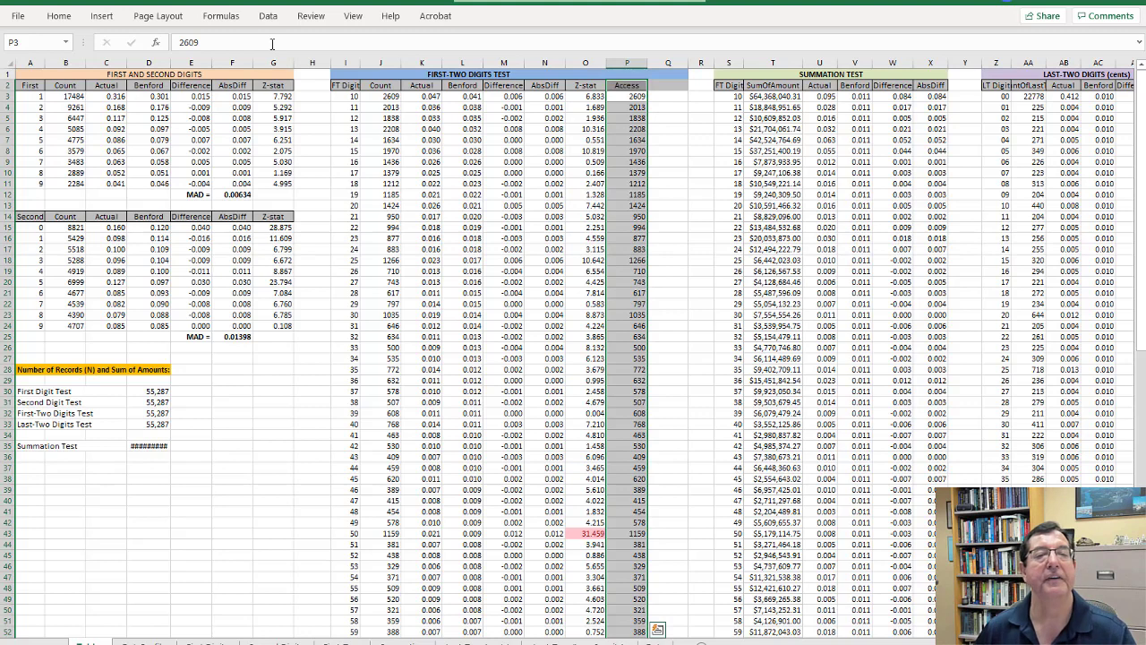
Step: Enter the formula =J3-P3 in Q3 to compare the first template count with the first Access count
left_click(619, 148)
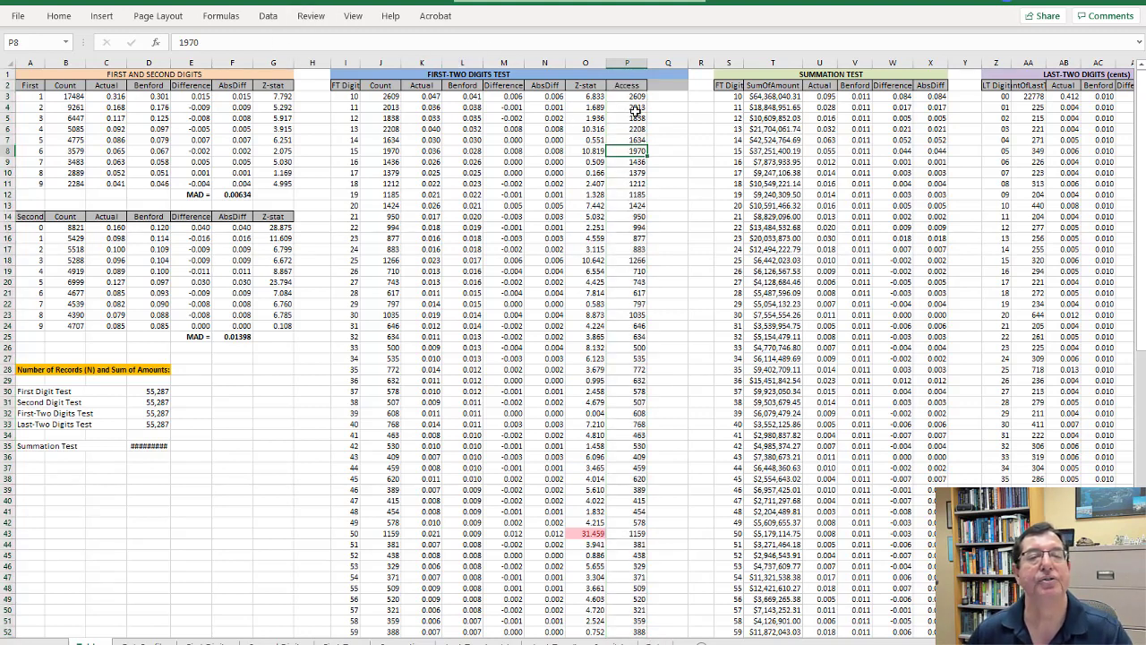
left_click(632, 95)
left_click(389, 97)
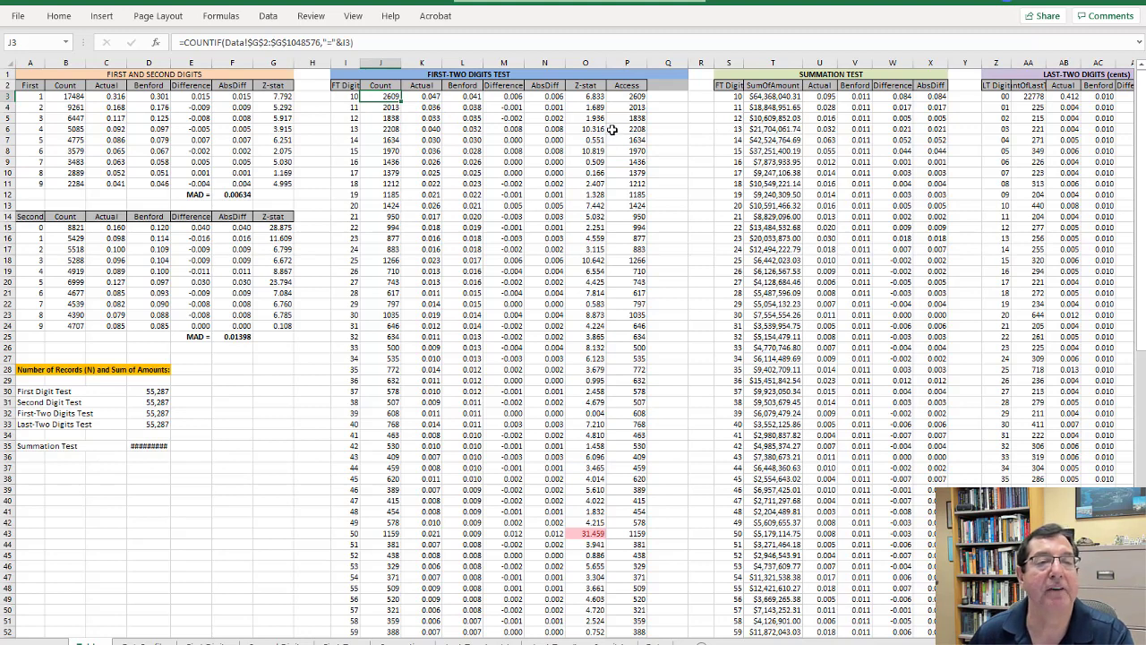
left_click(670, 98)
type("=")
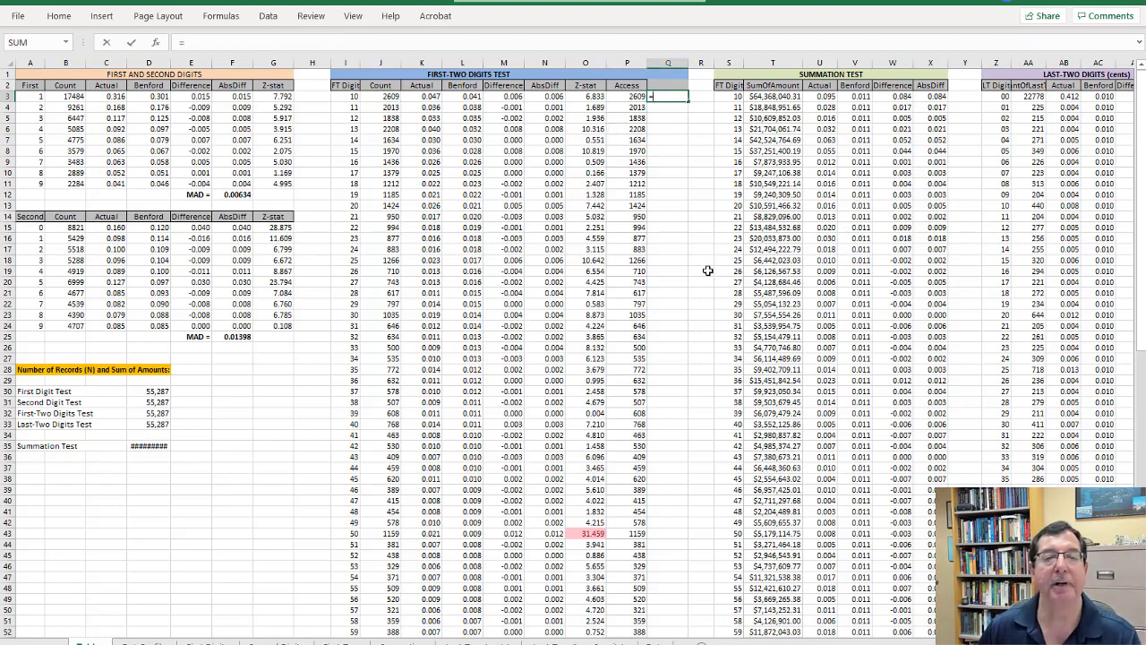
key("Left")
key("Left")
key("Left")
key("Left")
key("Left")
key("Left")
key("Left")
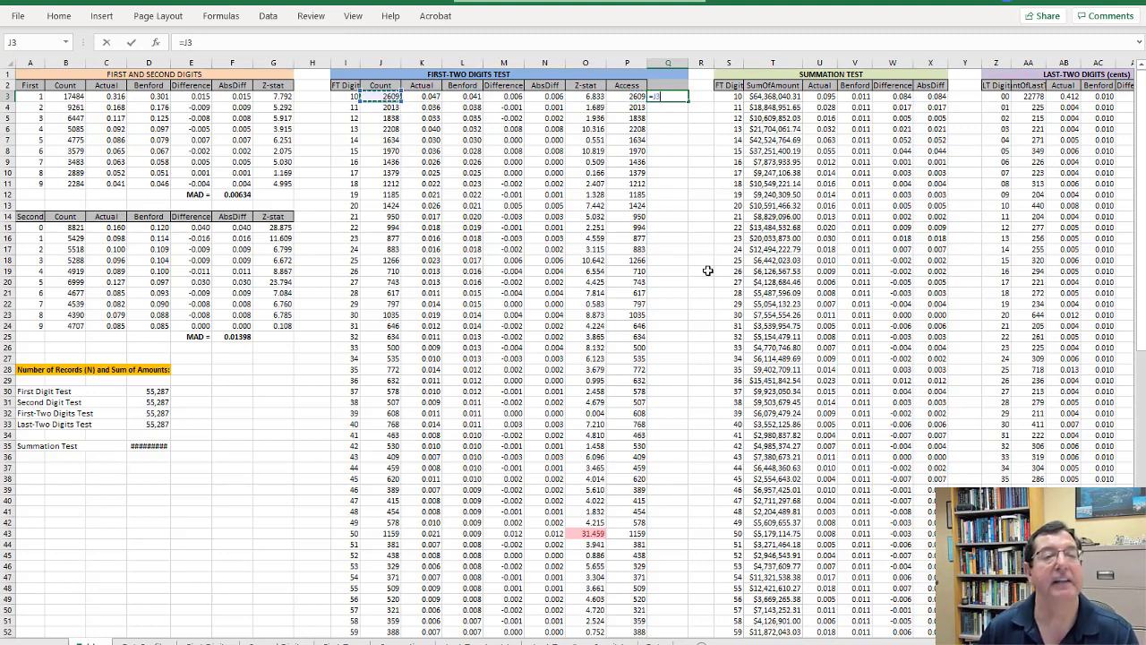
type("-")
key("Left")
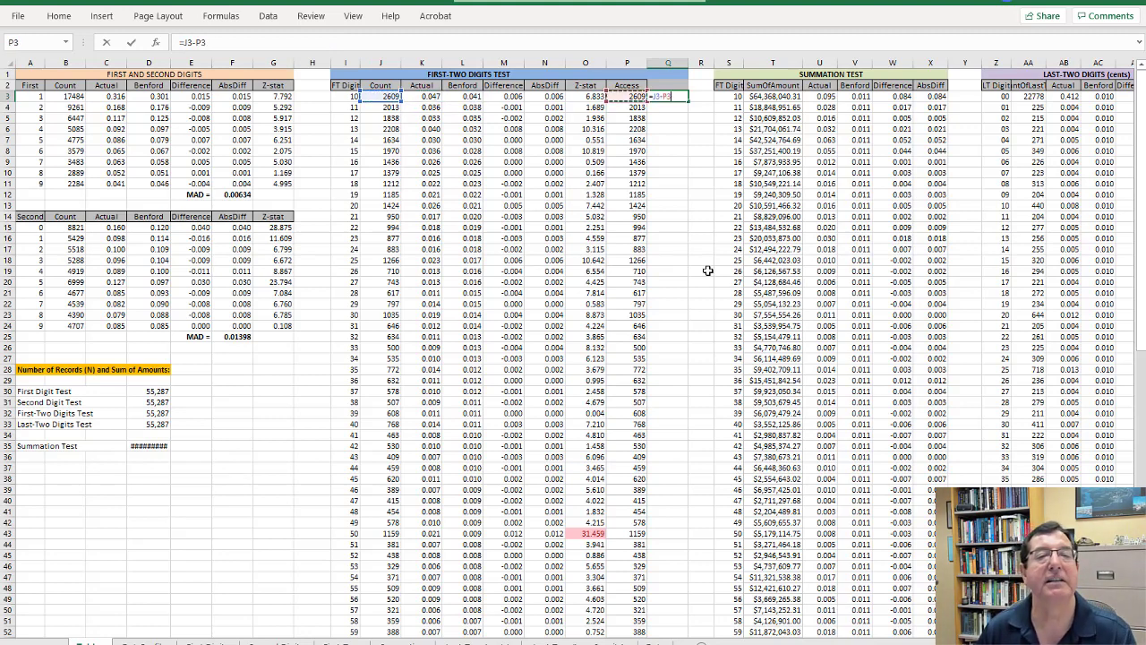
key("Return")
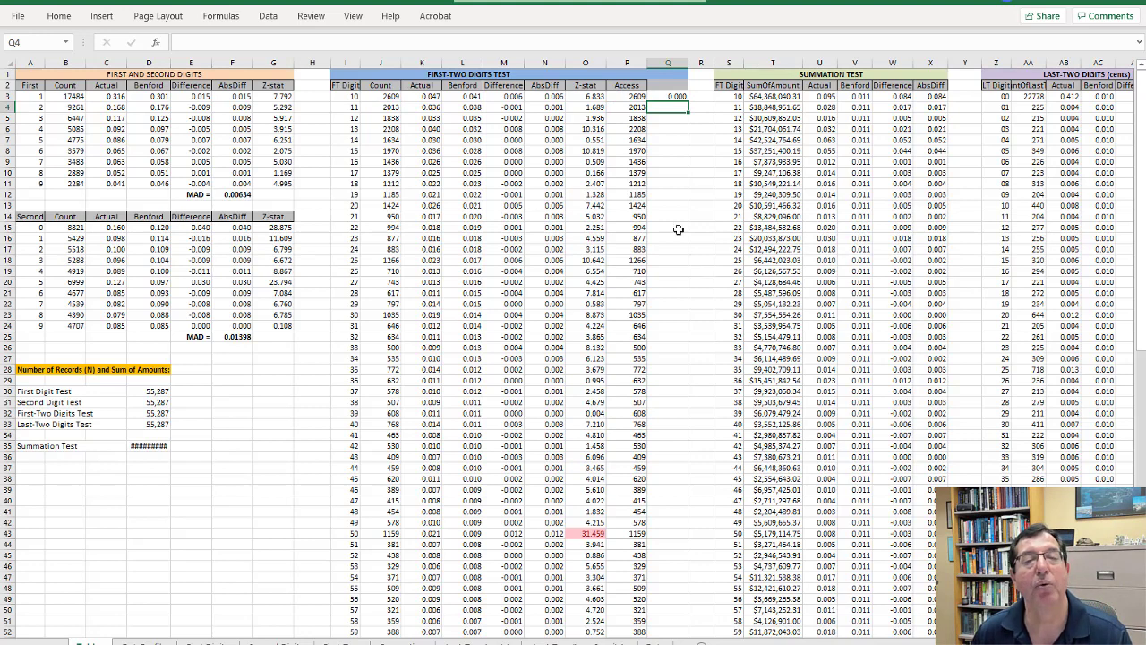
left_click(670, 95)
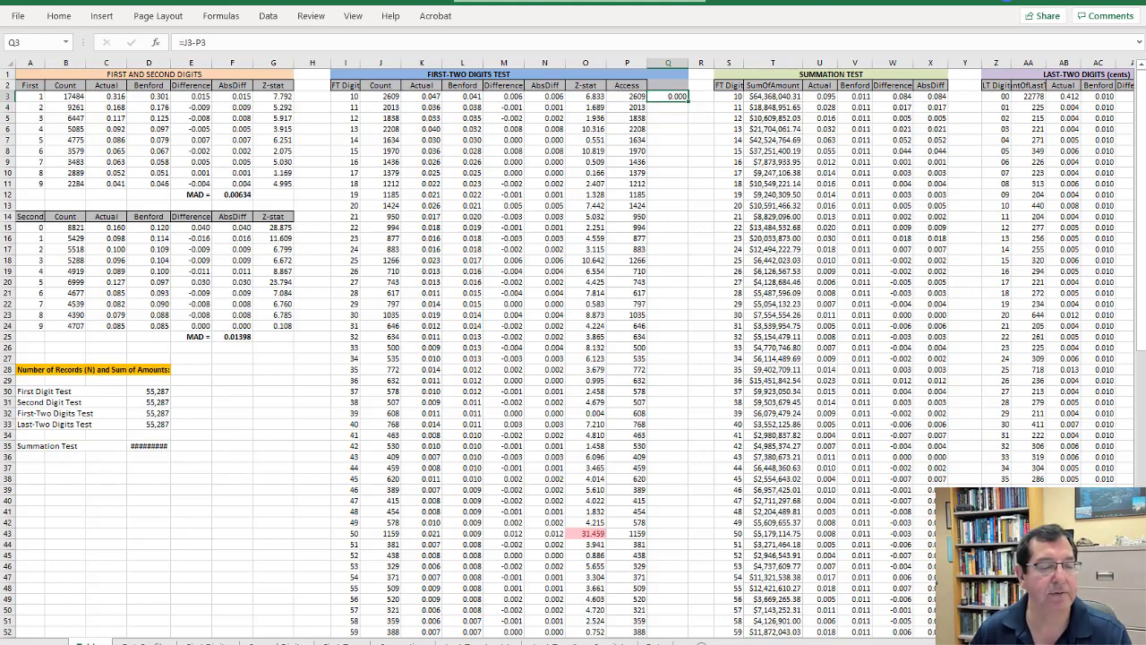
Step: Switch to the assignment document in Word and review question 11's expected answer, followed by the earlier questions
key("alt+Tab")
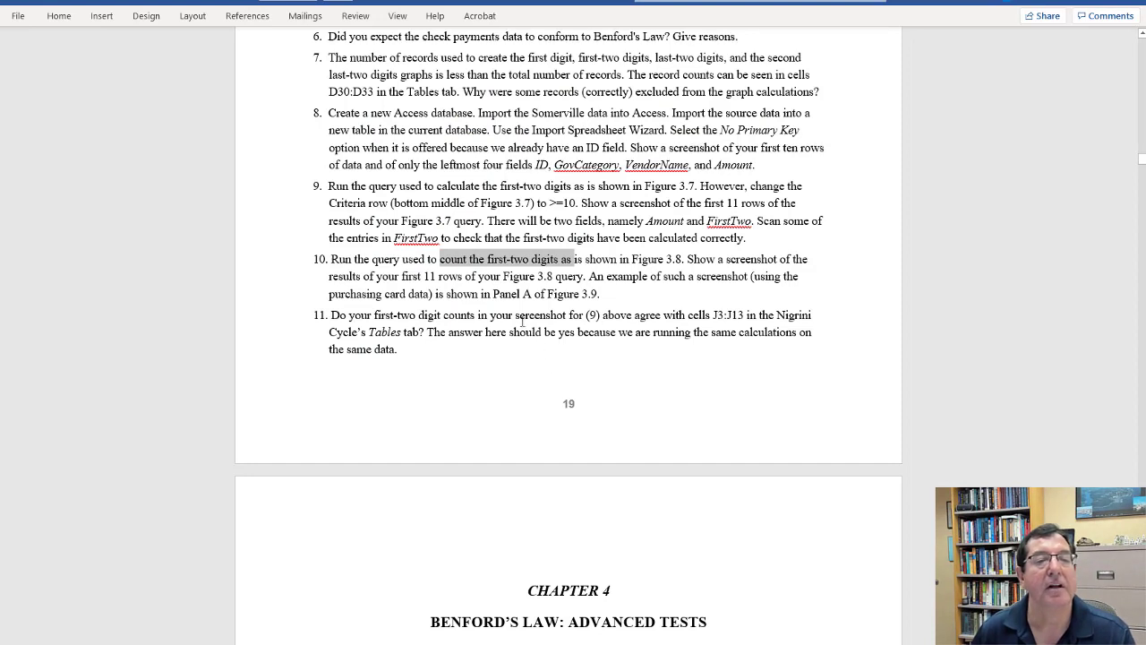
left_click_drag(489, 333, 618, 333)
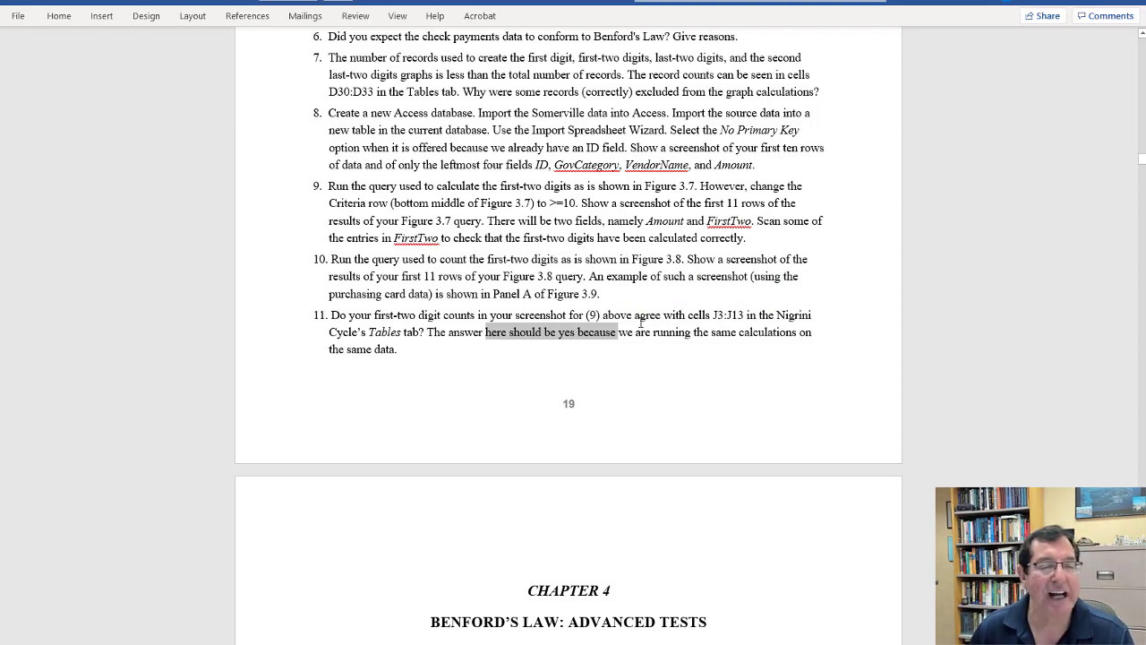
scroll(641, 322, "up", 8)
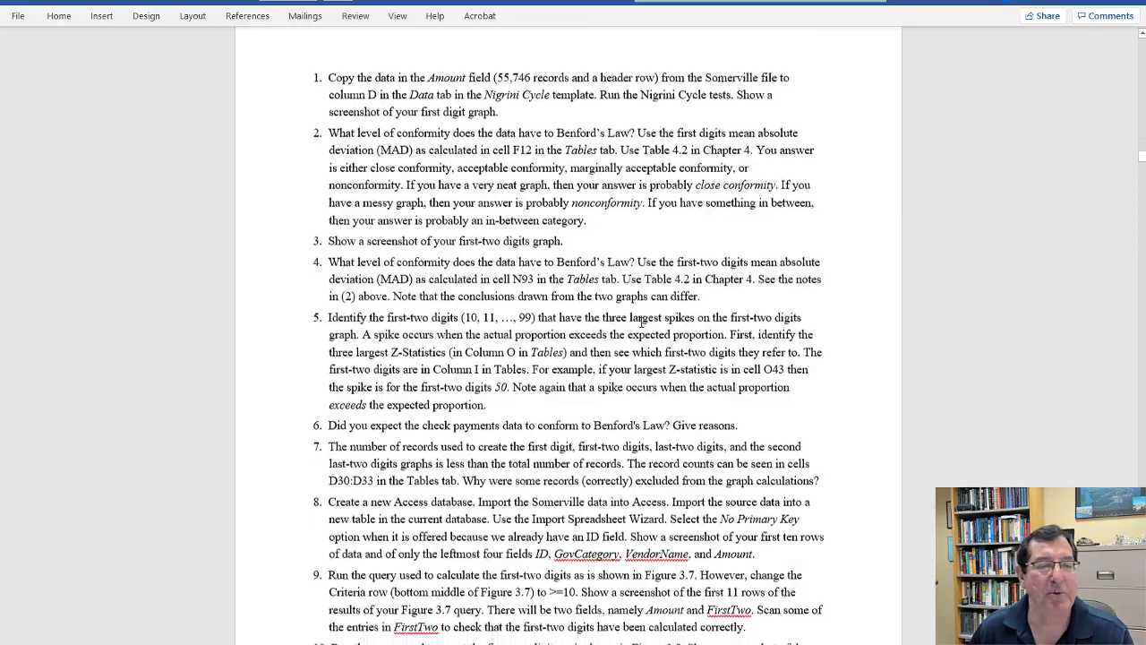